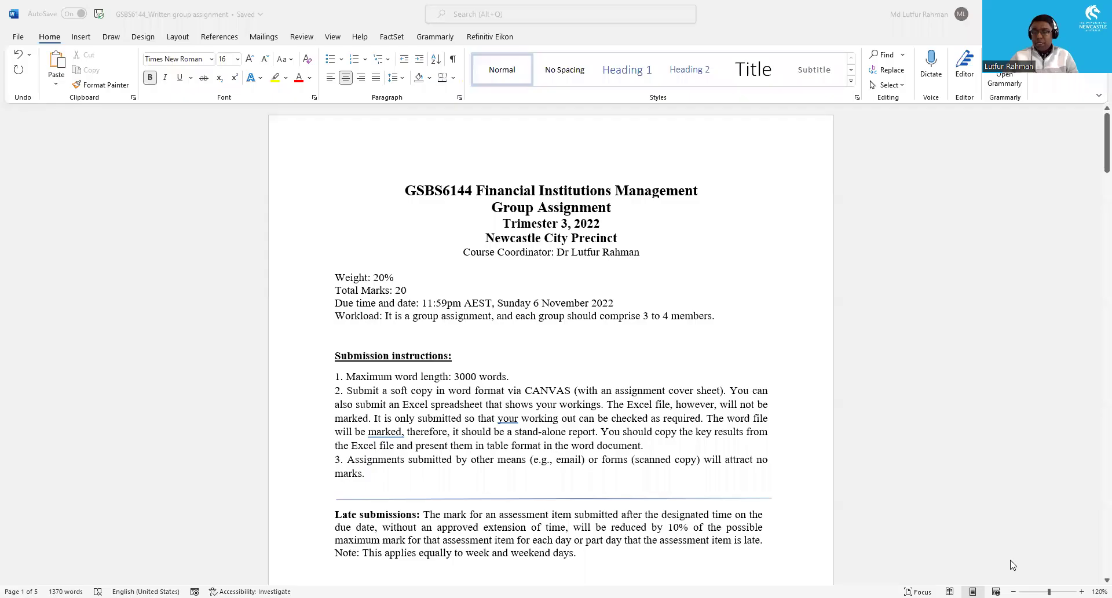
# - Select each line of the report title "Risk Exposure of Large Commercial Banks: A Comparative Study of Australia and China" in turn
pyautogui.keyDown('ctrl'); pyautogui.scroll(4, 636, 453); pyautogui.keyUp('ctrl')
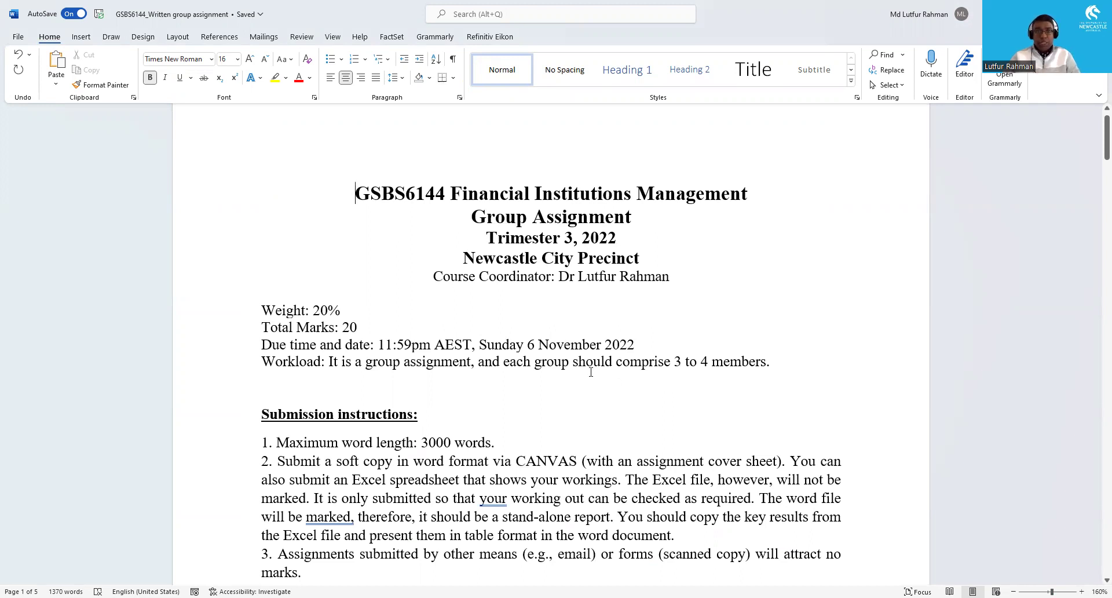
pyautogui.scroll(-10, 590, 370)
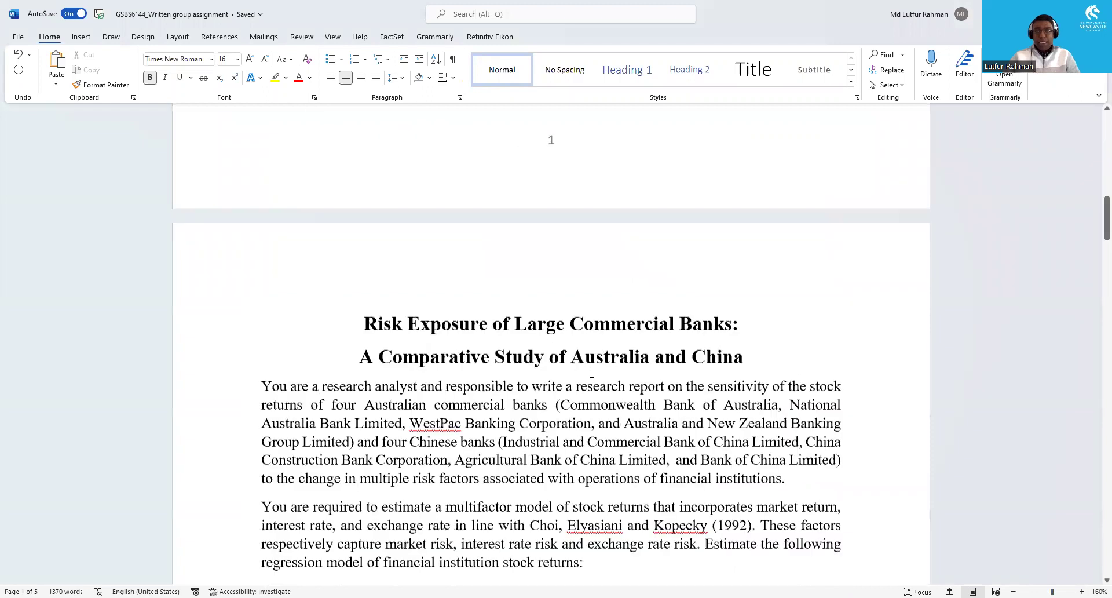
pyautogui.scroll(-2, 592, 371)
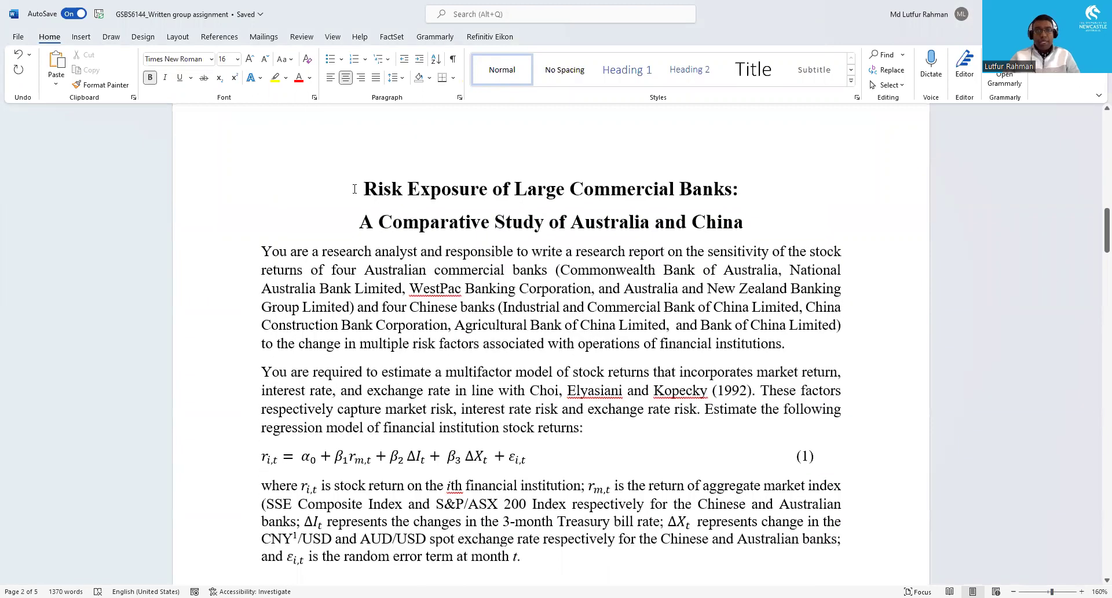
pyautogui.moveTo(354, 189); pyautogui.dragTo(732, 190)
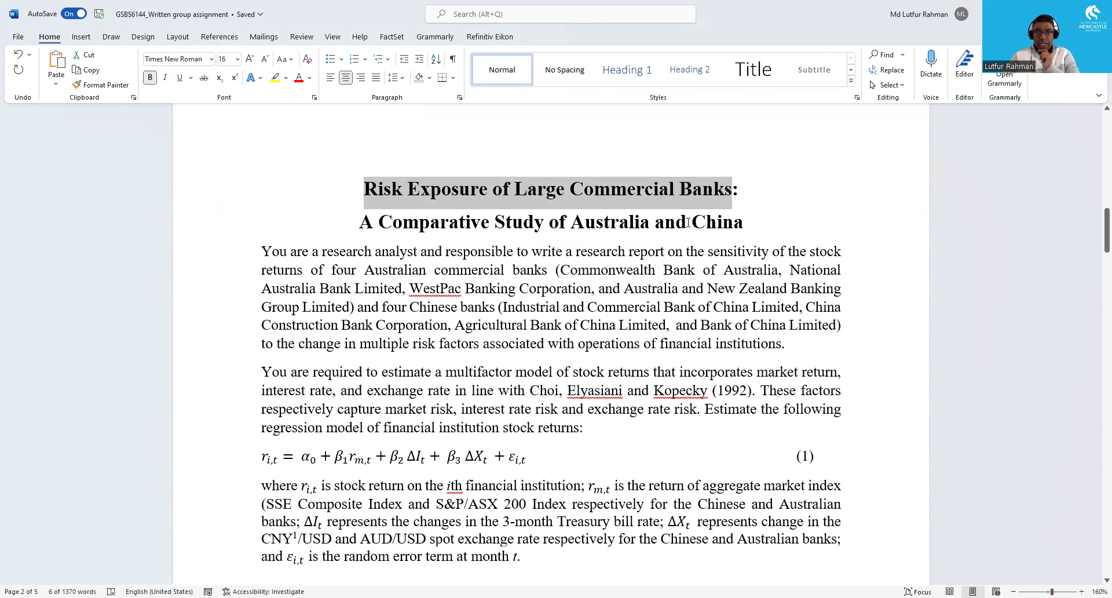
pyautogui.moveTo(360, 222); pyautogui.dragTo(847, 223)
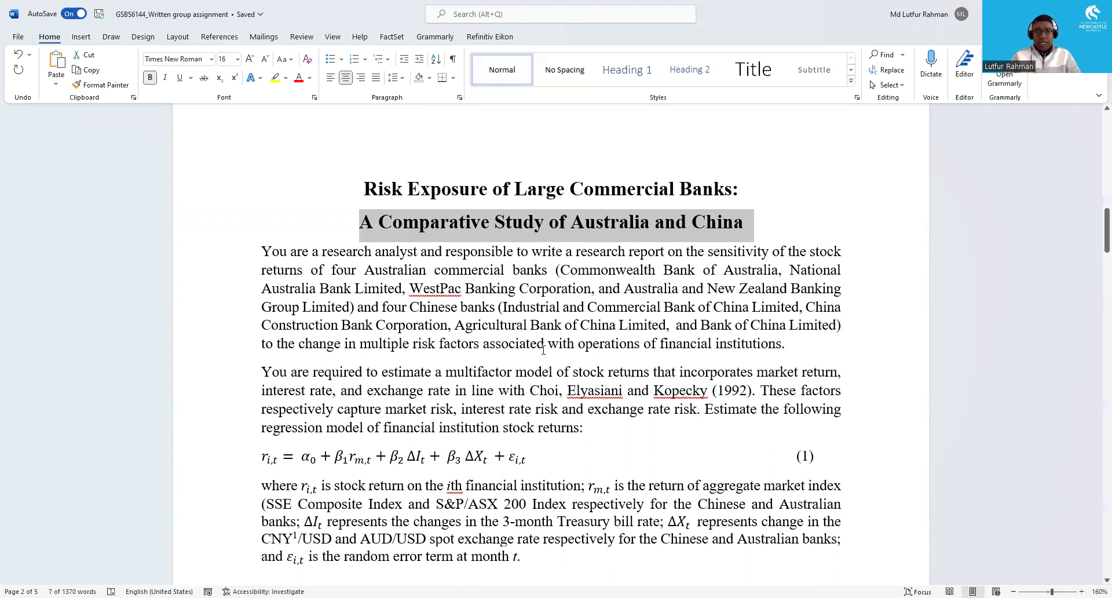
# - Highlight the market return, interest rate and exchange rate terms of equation (1), and its dependent variable, the bank stock return
pyautogui.scroll(-1, 544, 345)
pyautogui.scroll(-2, 545, 342)
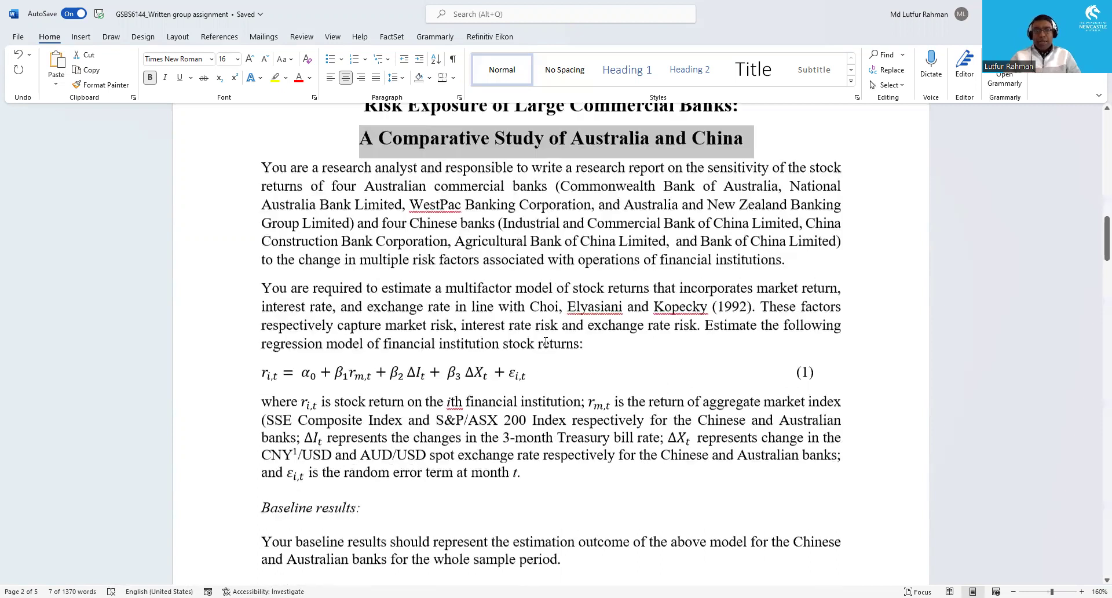
pyautogui.click(336, 328)
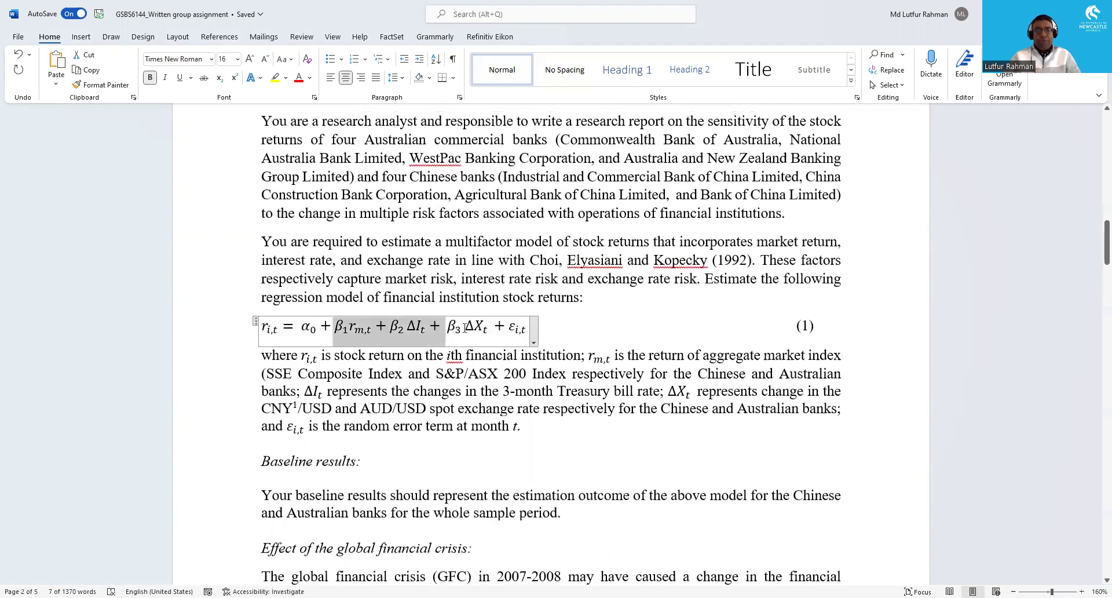
pyautogui.moveTo(337, 327); pyautogui.dragTo(525, 328)
pyautogui.click(359, 329)
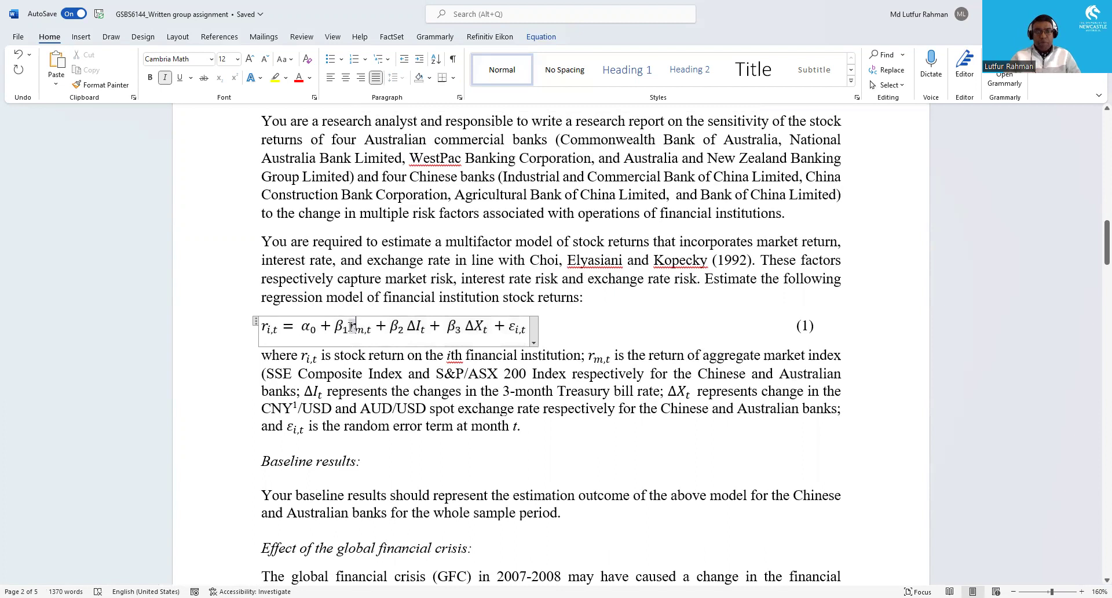
pyautogui.doubleClick(360, 328)
pyautogui.doubleClick(420, 327)
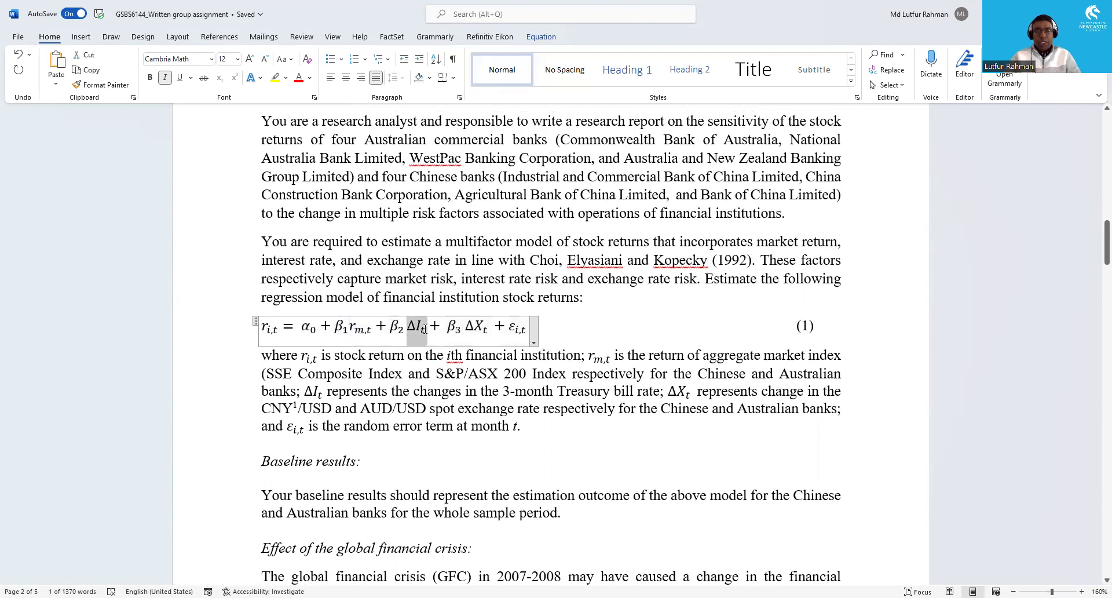
pyautogui.doubleClick(477, 328)
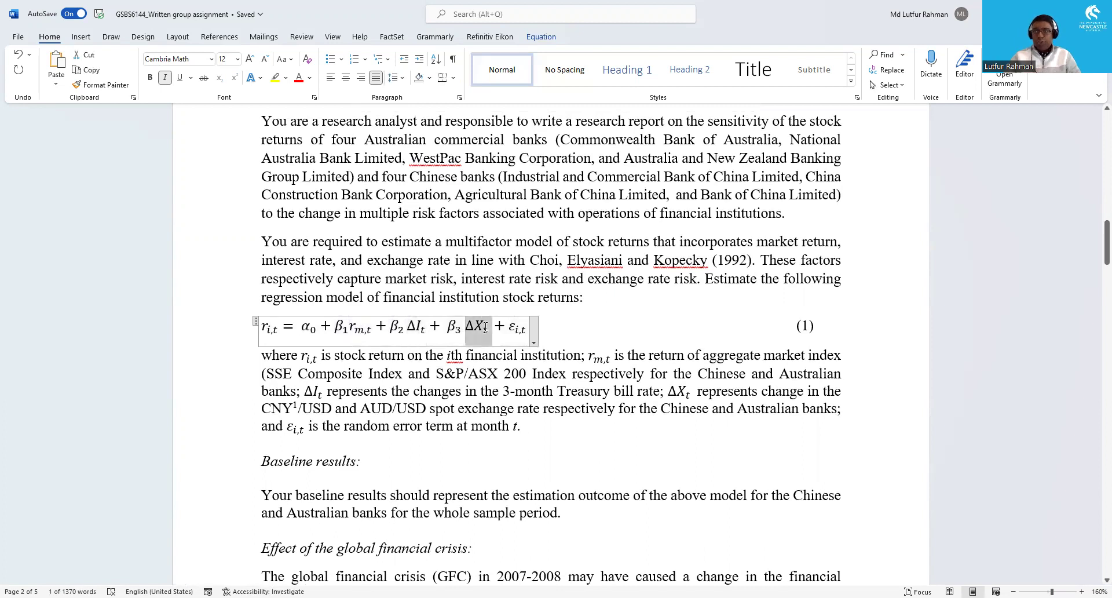
pyautogui.doubleClick(270, 329)
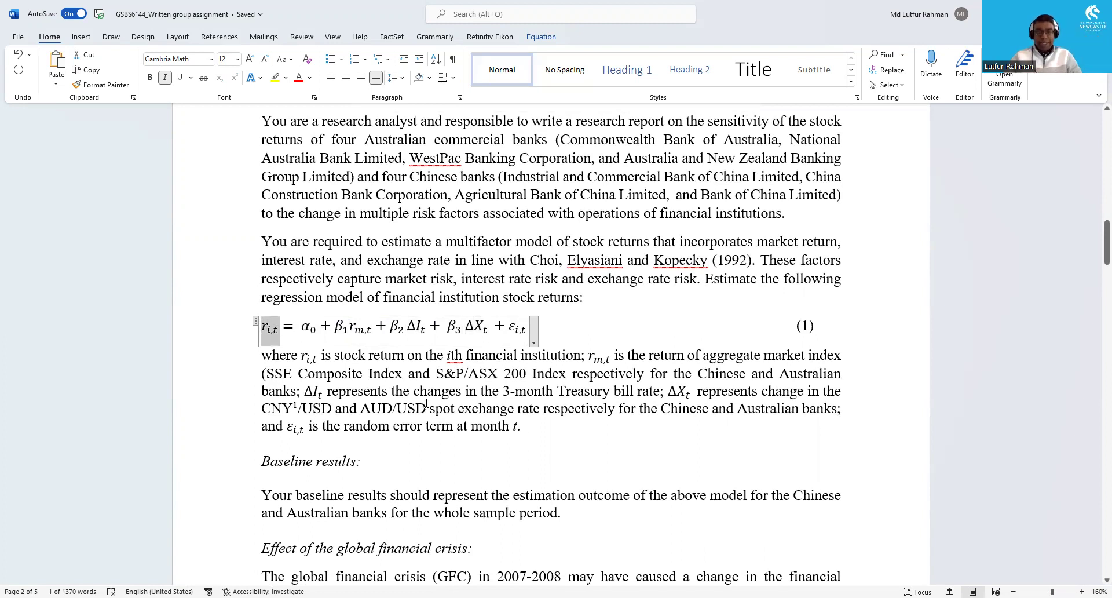
# - Highlight the names of the Australian banks and of the Chinese banks in the first paragraph of the assignment brief
pyautogui.click(373, 423)
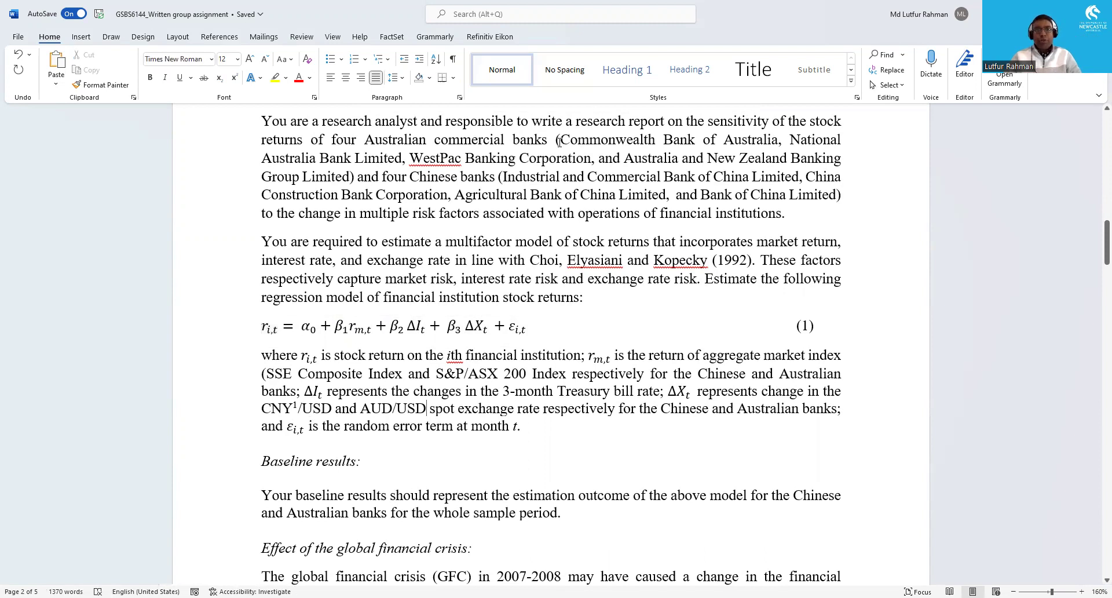
pyautogui.moveTo(565, 138); pyautogui.dragTo(748, 146)
pyautogui.moveTo(554, 146); pyautogui.dragTo(725, 161)
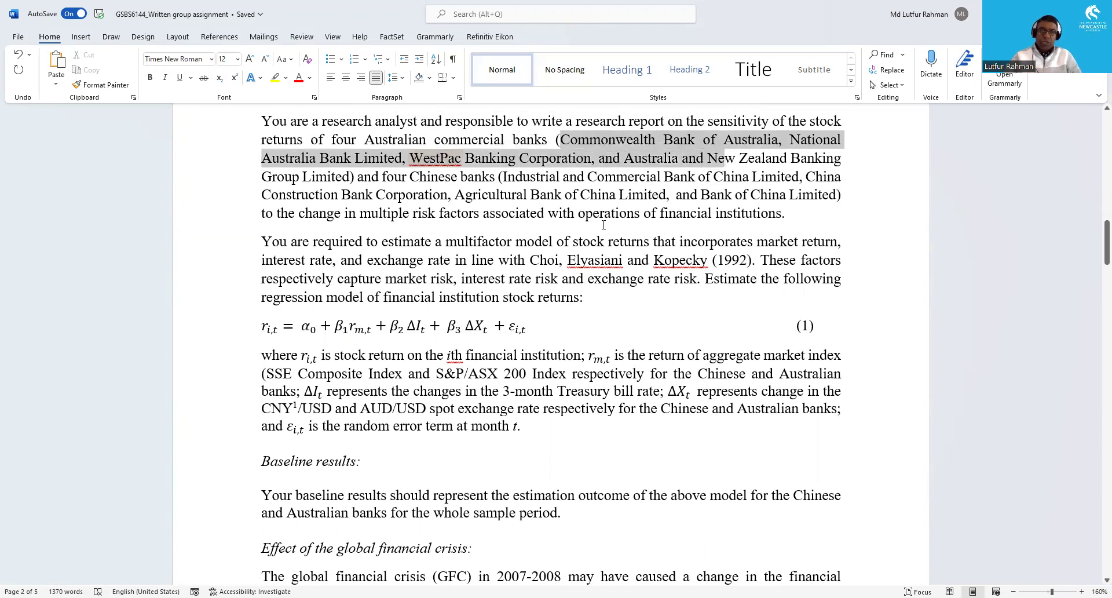
pyautogui.click(537, 213)
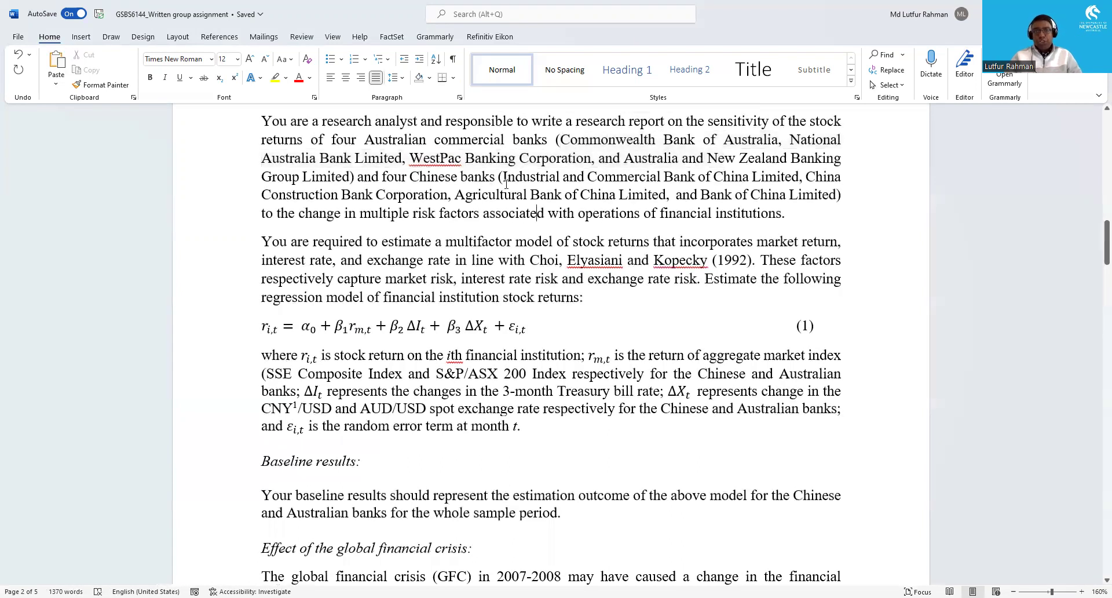
pyautogui.moveTo(502, 177); pyautogui.dragTo(777, 183)
pyautogui.moveTo(261, 195); pyautogui.dragTo(605, 197)
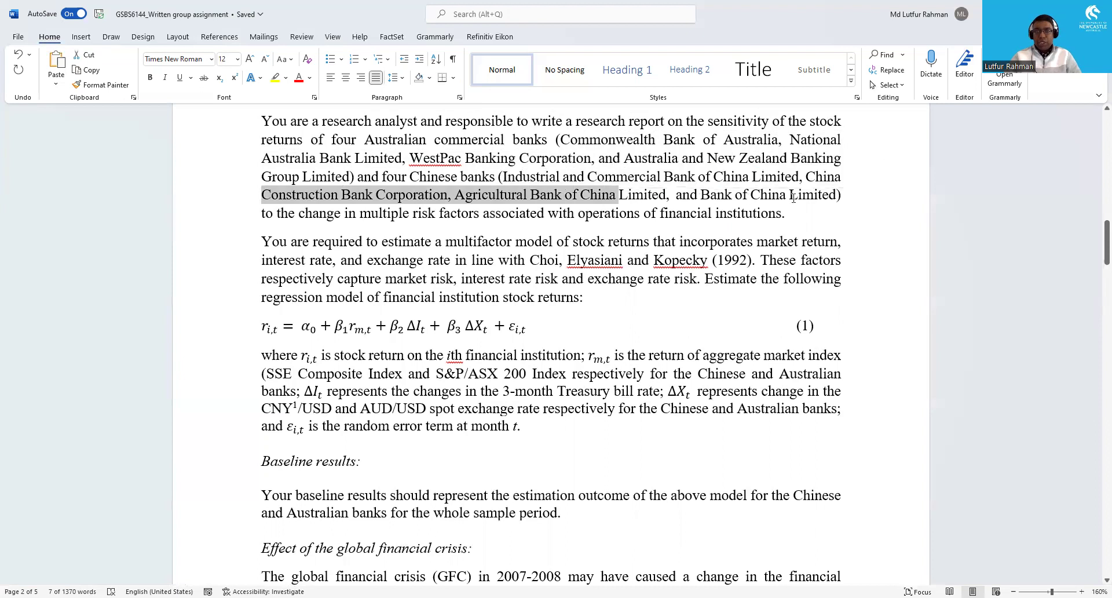
pyautogui.moveTo(700, 195); pyautogui.dragTo(787, 195)
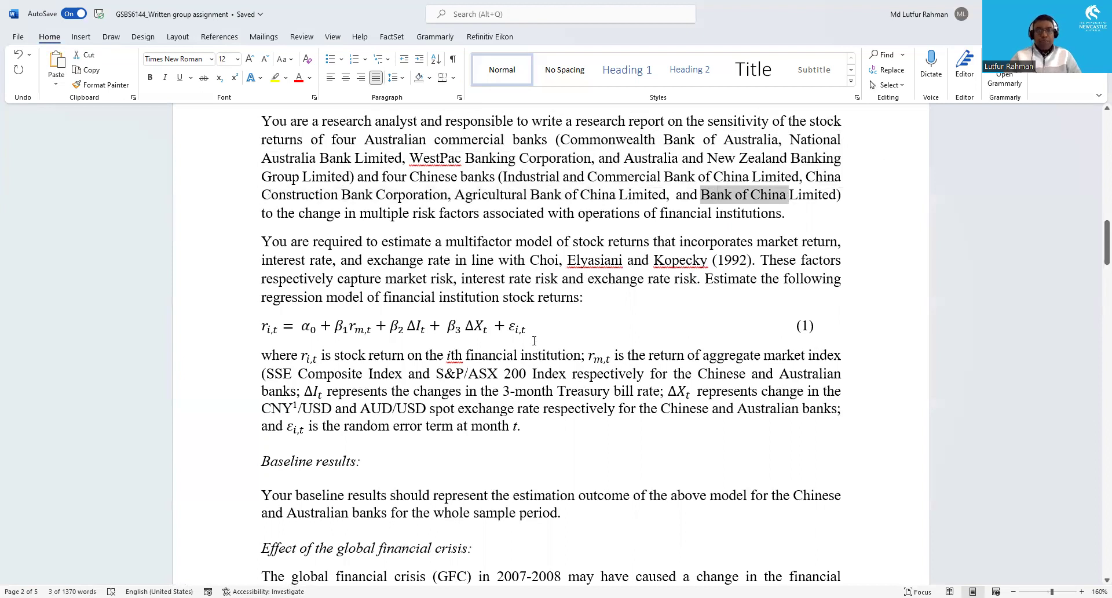
# - Highlight ΔI and ΔX in equation (1) together with their definitions: 3-month Treasury bill rate, CNY/USD and AUD/USD
pyautogui.scroll(-2, 536, 347)
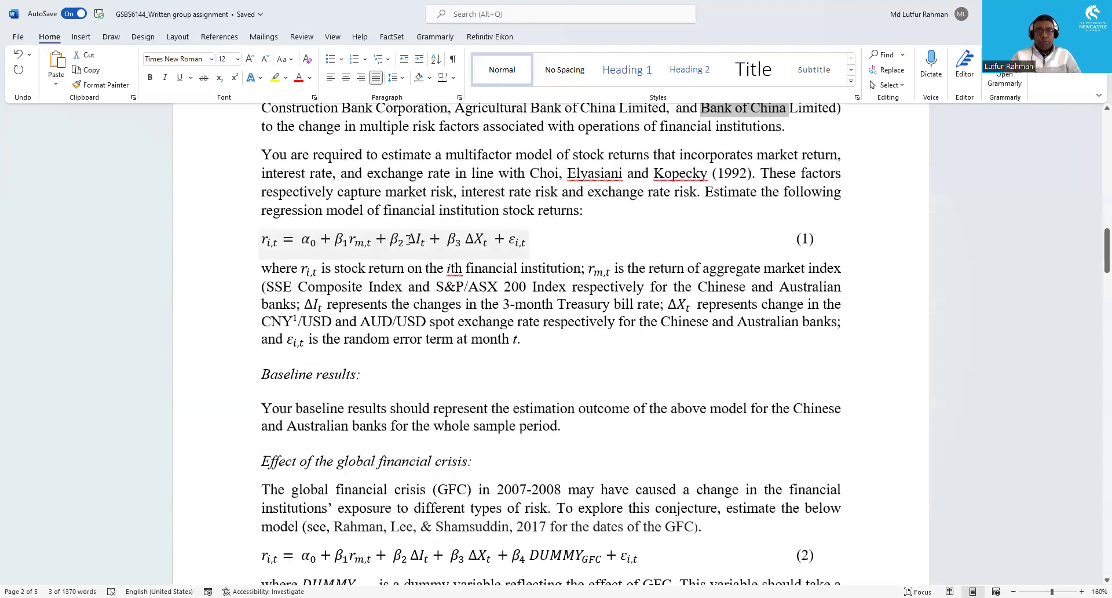
pyautogui.moveTo(406, 237); pyautogui.dragTo(418, 238)
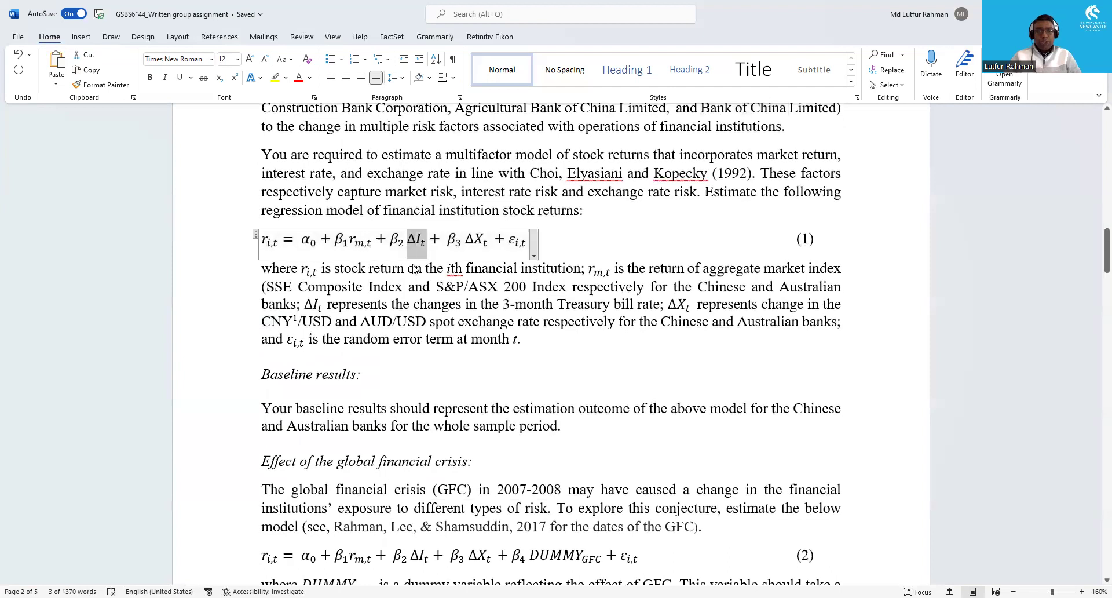
pyautogui.moveTo(494, 304); pyautogui.dragTo(661, 305)
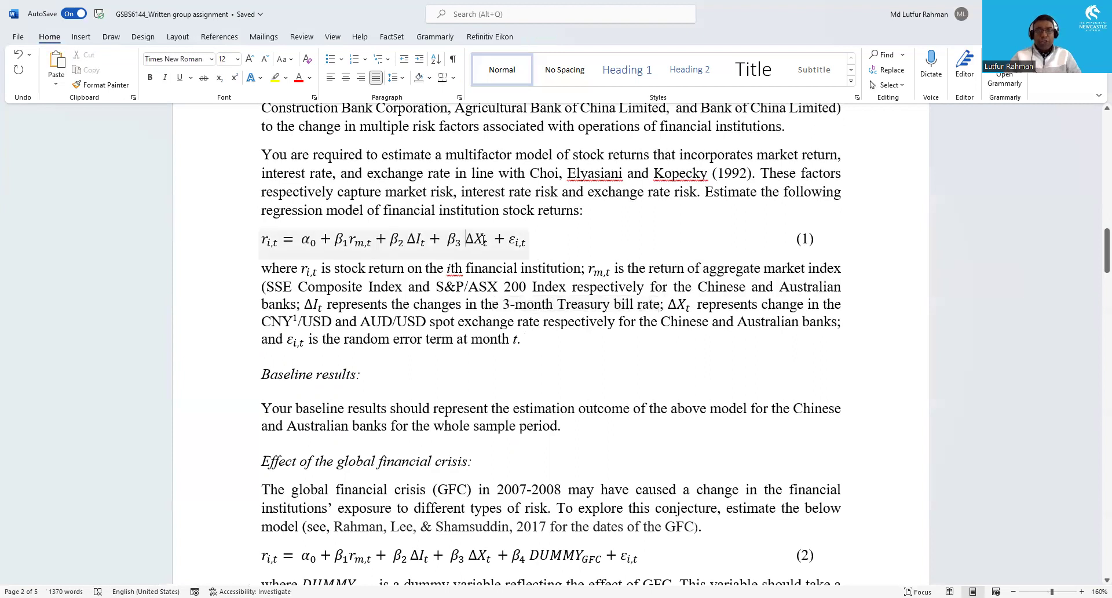
pyautogui.moveTo(466, 238); pyautogui.dragTo(491, 238)
pyautogui.moveTo(263, 322); pyautogui.dragTo(331, 323)
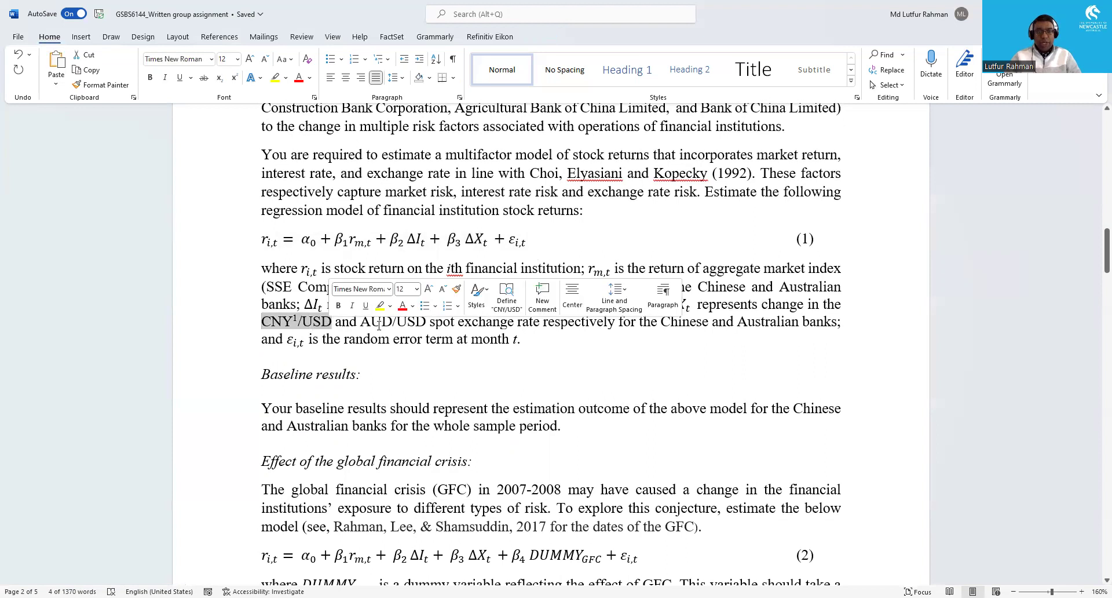
pyautogui.moveTo(360, 322); pyautogui.dragTo(429, 323)
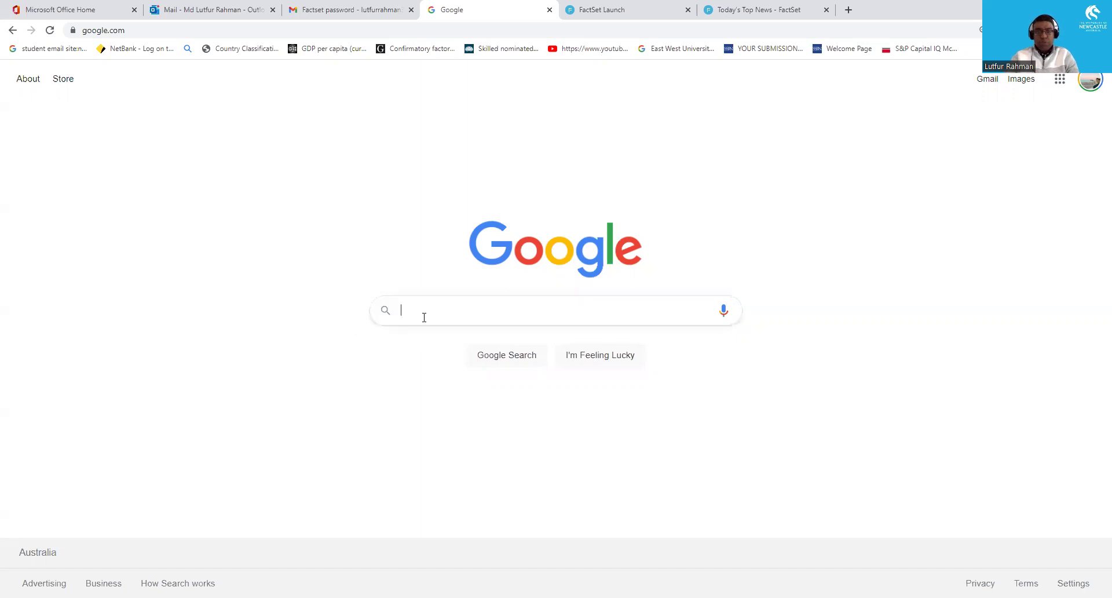
# - In the web browser, search Google for "factset login" and open the FactSet Login page from the results
pyautogui.write('fact')
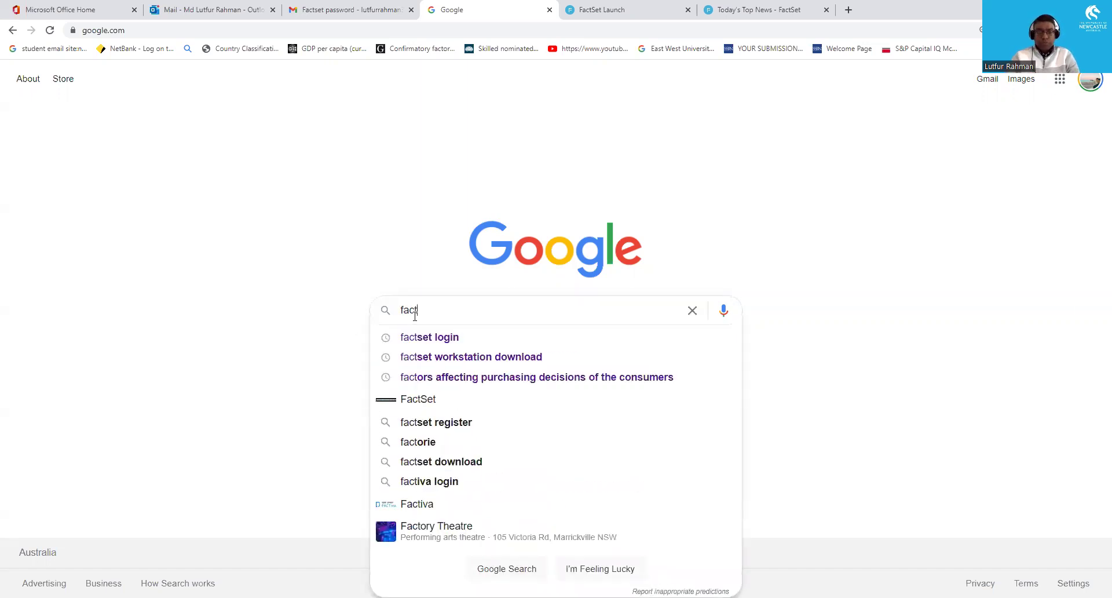
pyautogui.click(409, 337)
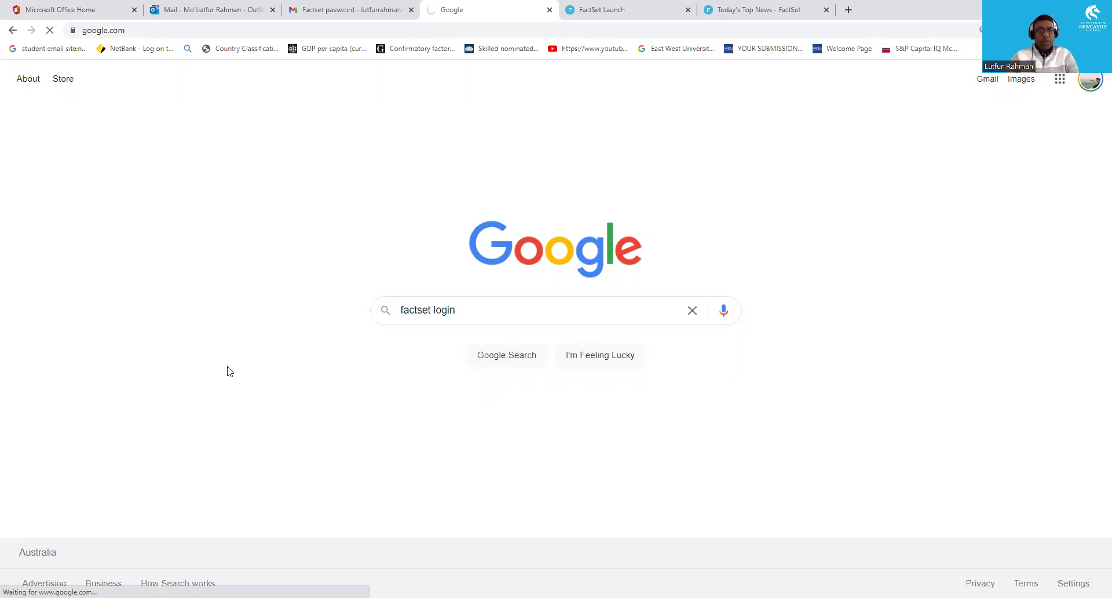
pyautogui.scroll(-3, 223, 389)
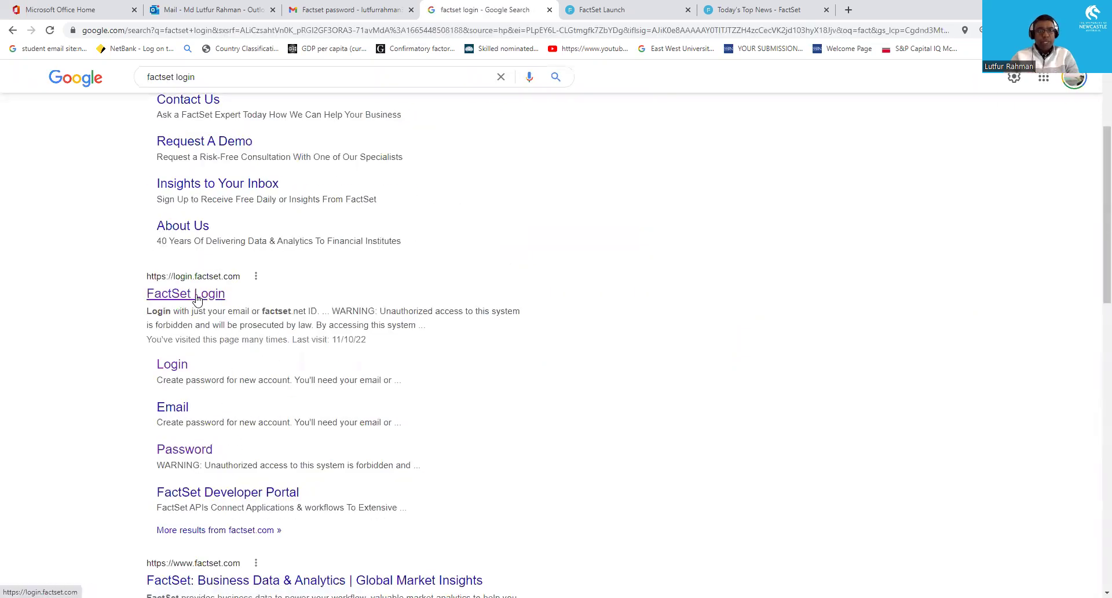
pyautogui.click(197, 299)
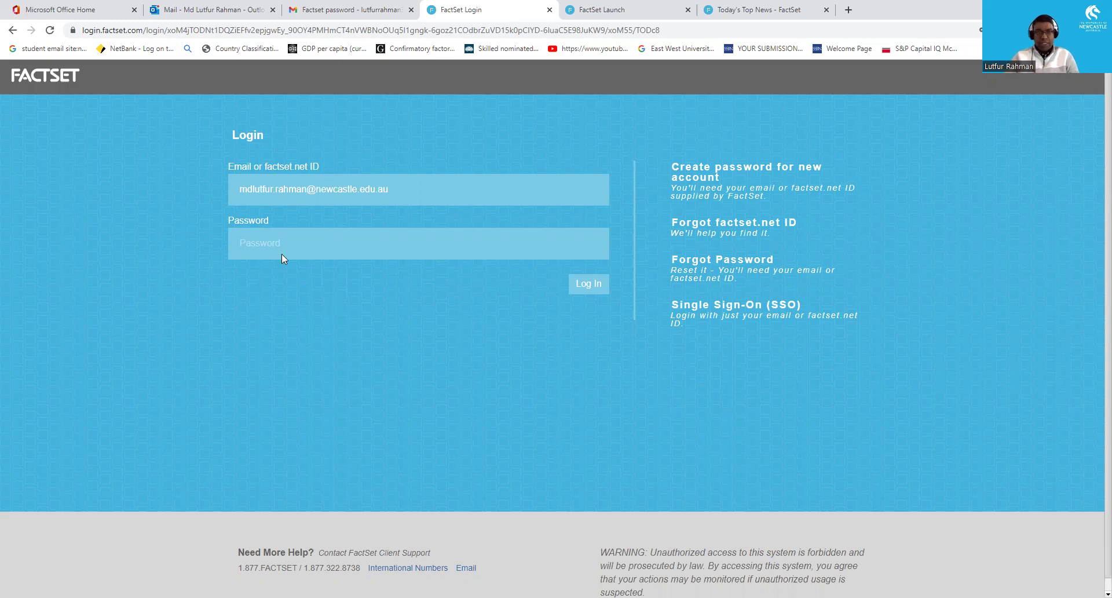
# - Replace the domain of the email in the FactSet login form with factset.net, keeping the part before the @
pyautogui.click(301, 190)
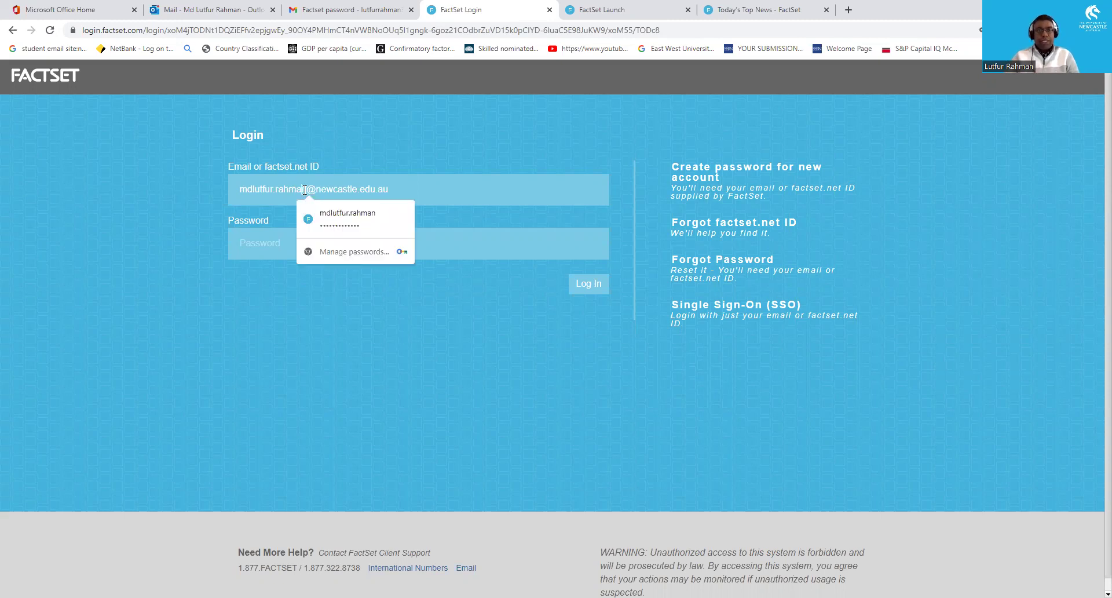
pyautogui.click(244, 285)
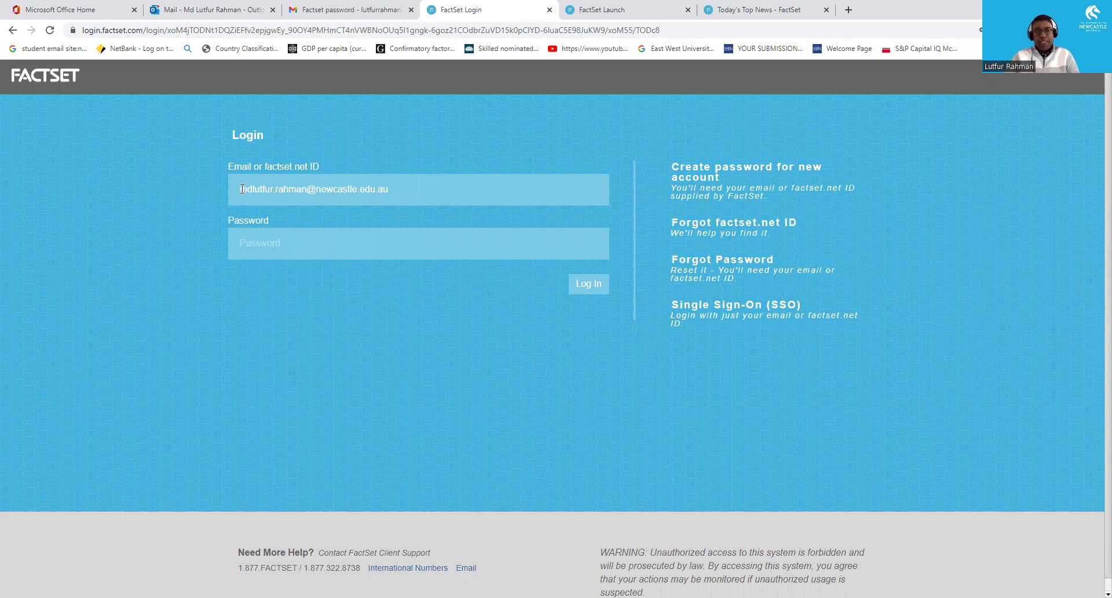
pyautogui.moveTo(240, 190); pyautogui.dragTo(307, 190)
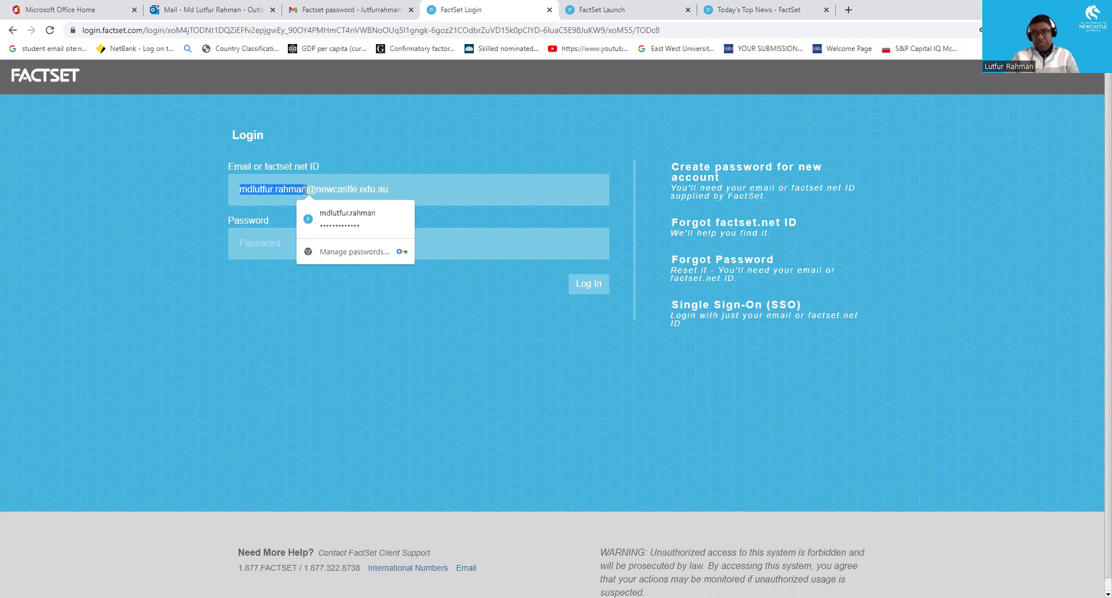
pyautogui.moveTo(315, 190); pyautogui.dragTo(392, 188)
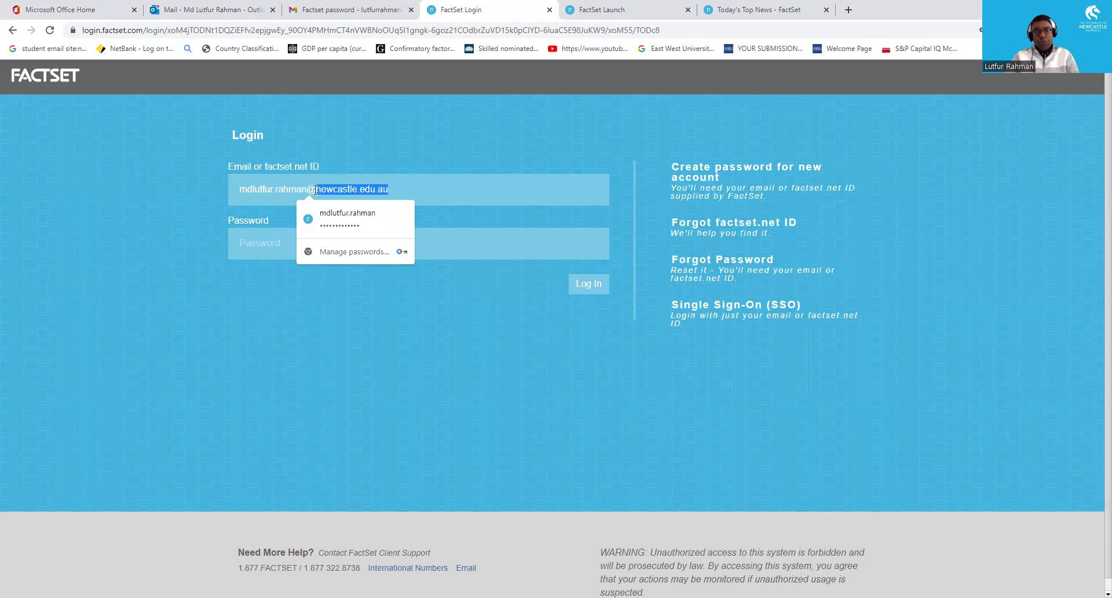
pyautogui.write('act')
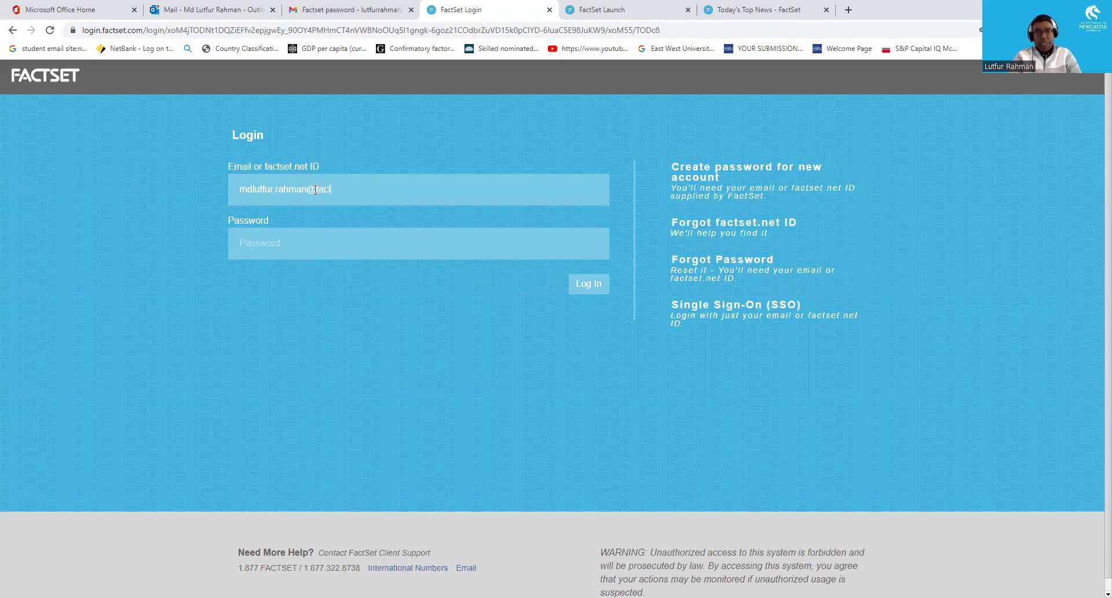
pyautogui.write('set.net')
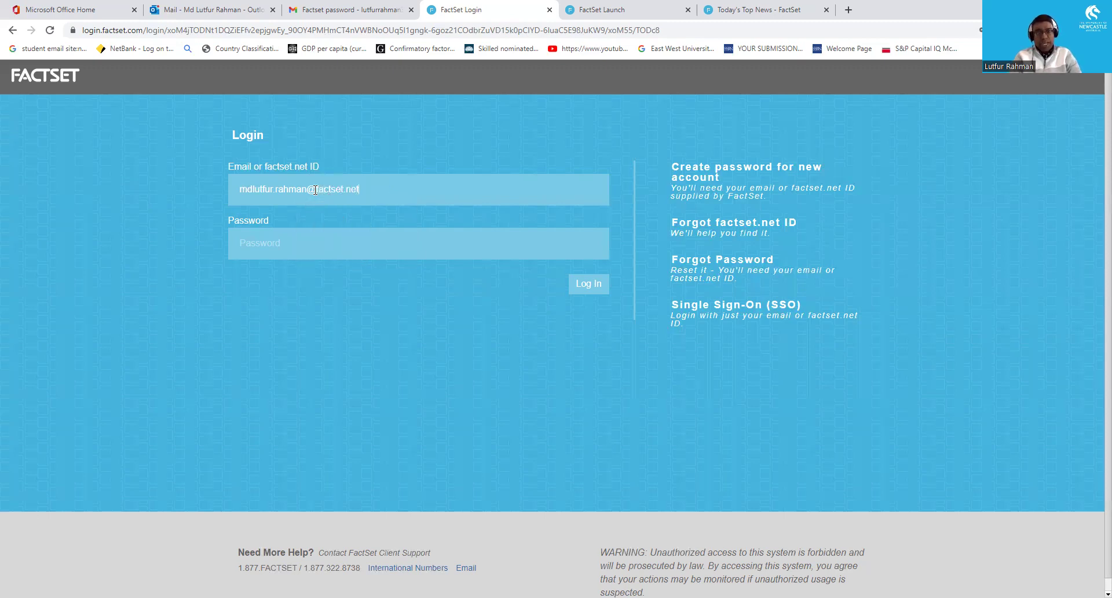
# - Leave the login form without entering a password, switch to the open FactSet Launch page and launch FactSet Web
pyautogui.click(287, 243)
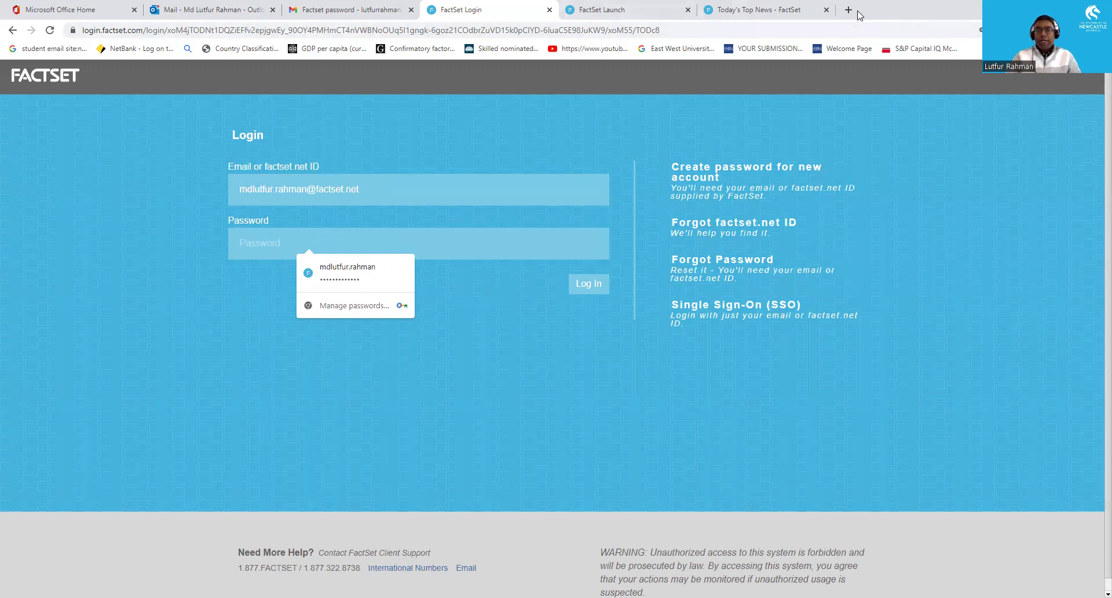
pyautogui.click(614, 10)
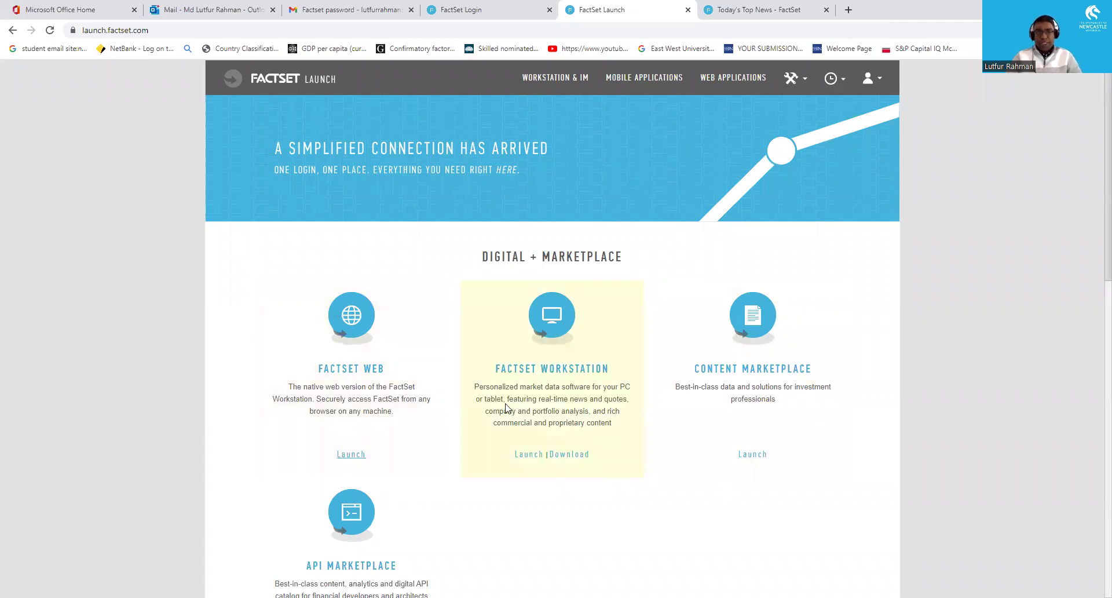
pyautogui.click(358, 456)
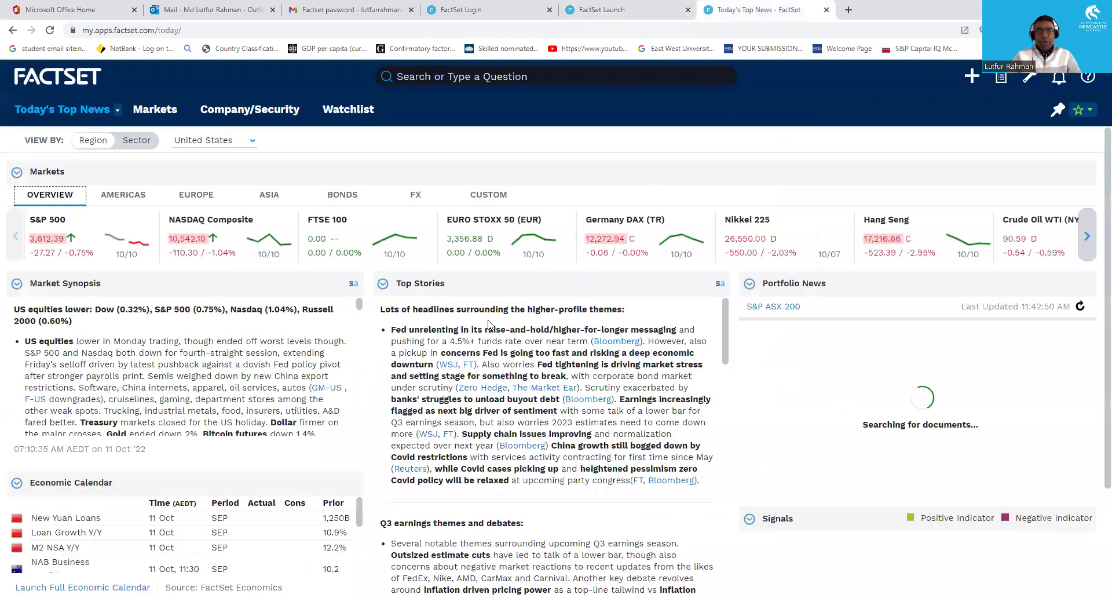
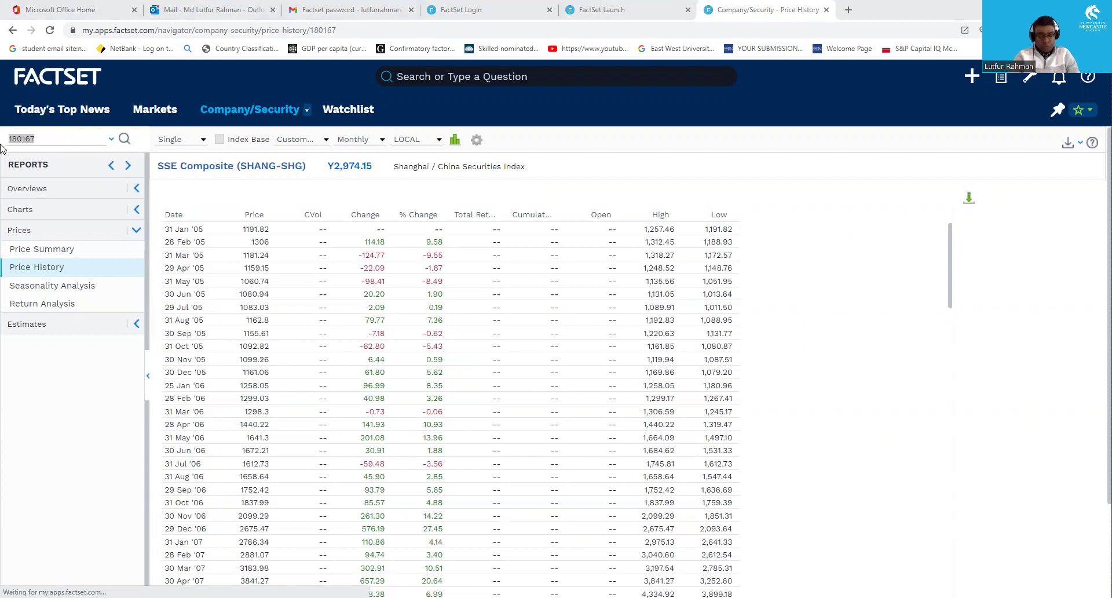
# - Load the price history of Commonwealth Bank of Australia (CBA-AU, ASX) and set the report to multiple securities
pyautogui.write('commonwealth bank of')
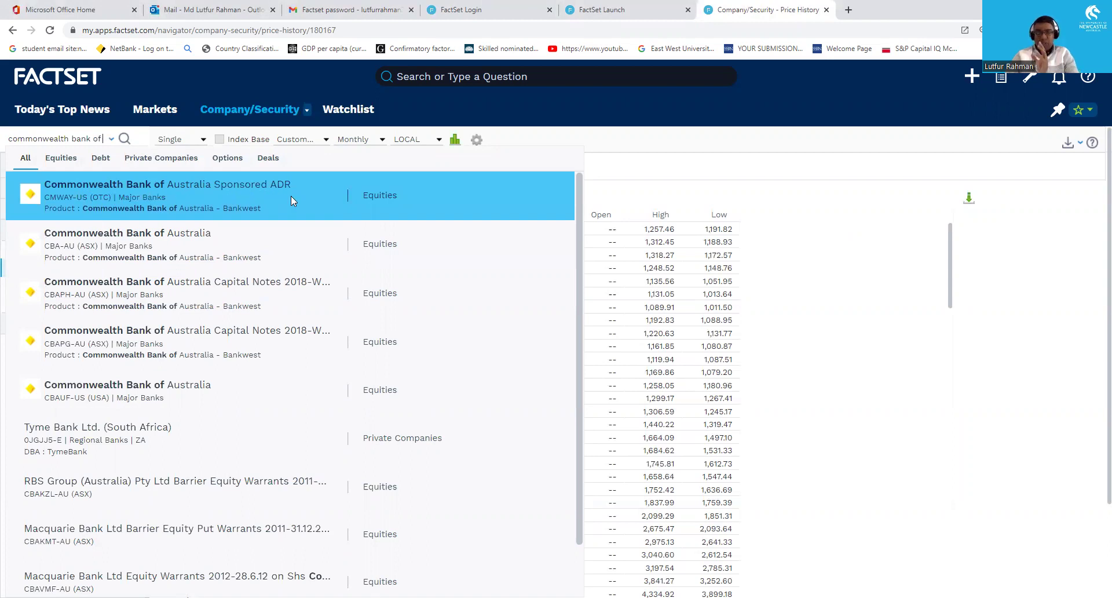
pyautogui.click(85, 247)
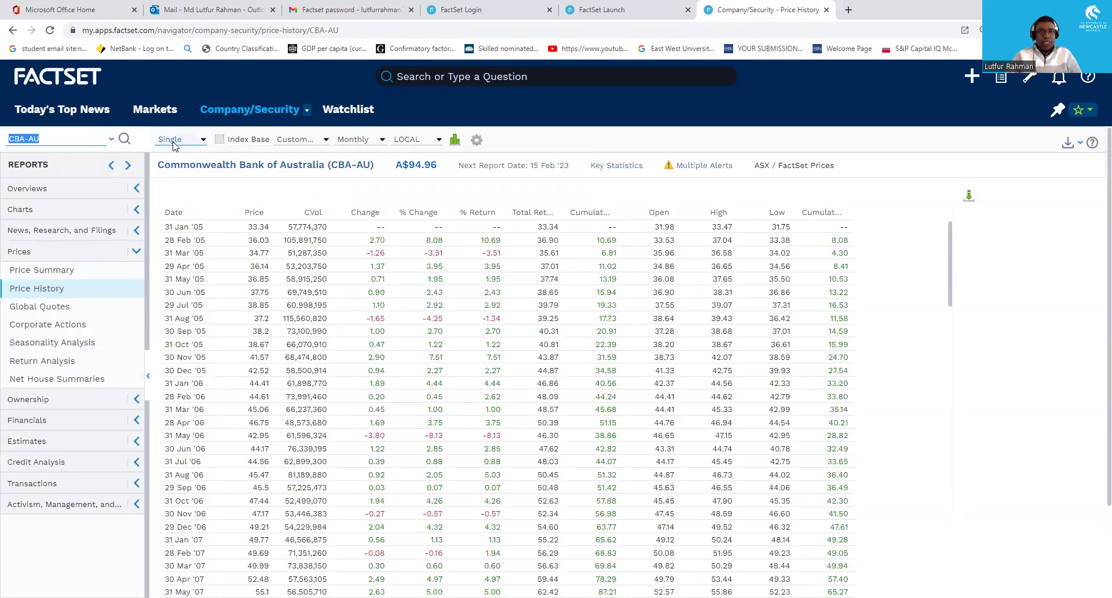
pyautogui.click(203, 141)
pyautogui.click(174, 169)
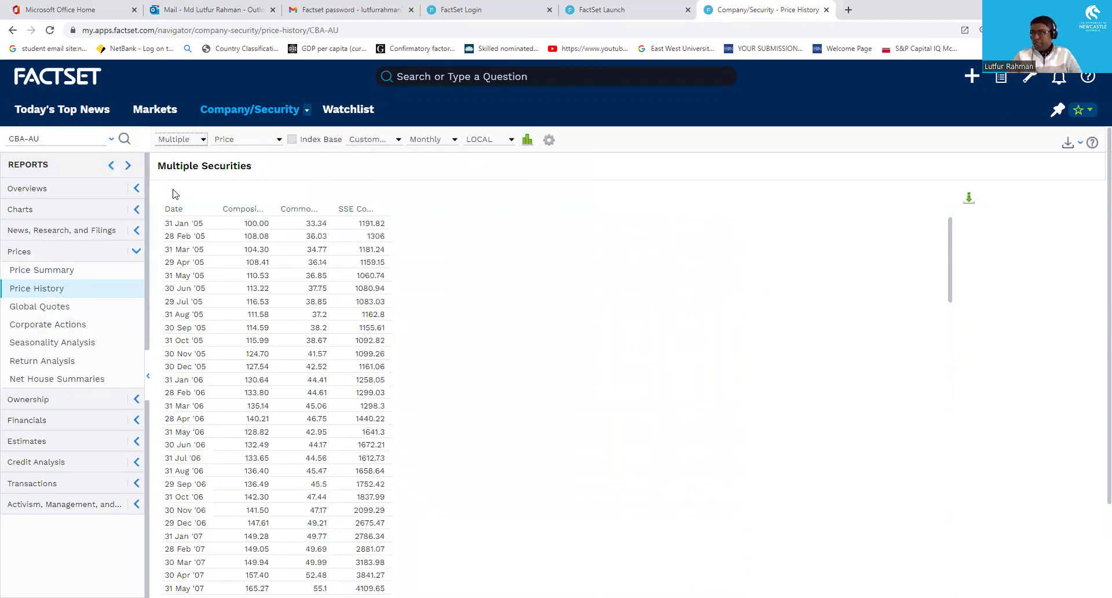
# - Search the securities for "national bank of austra"
pyautogui.click(35, 139)
pyautogui.hotkey('ctrl', 'a')
pyautogui.press('BackSpace')
pyautogui.write('national')
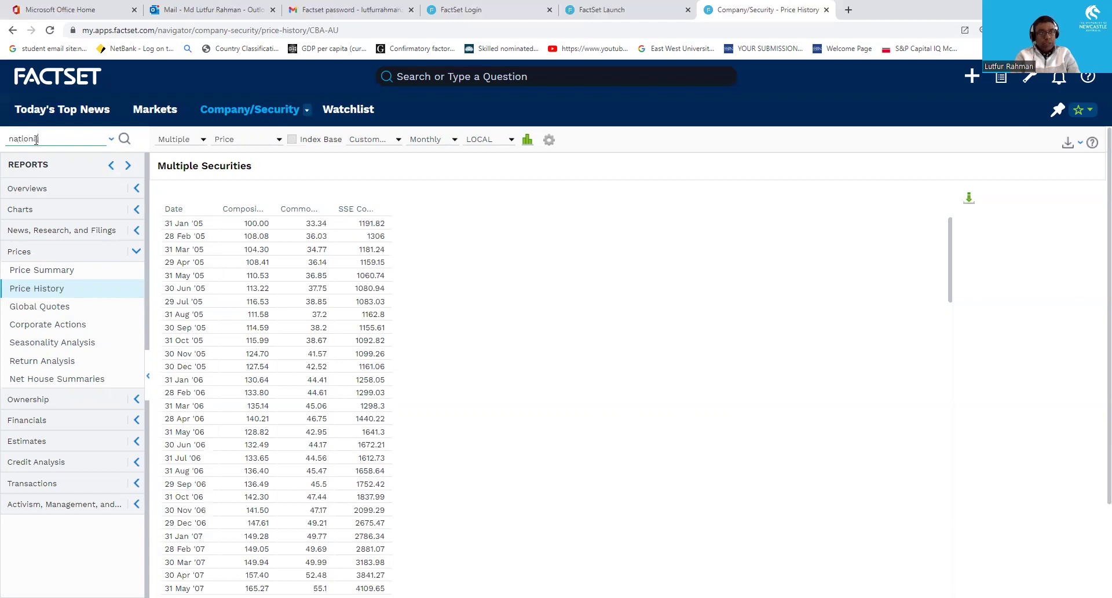
pyautogui.write(' bank of ')
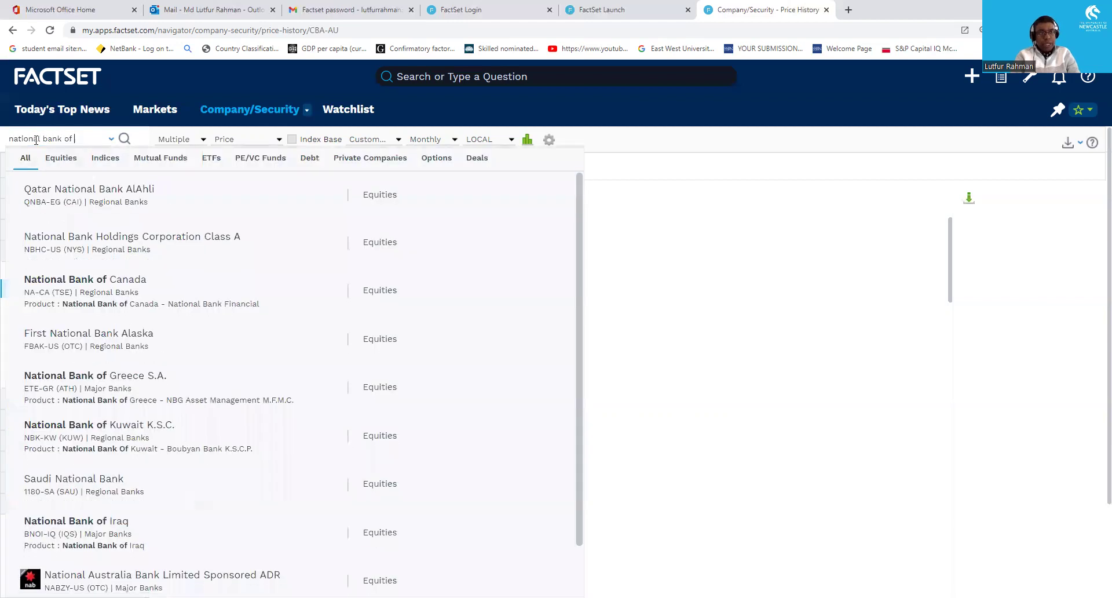
pyautogui.write('aus')
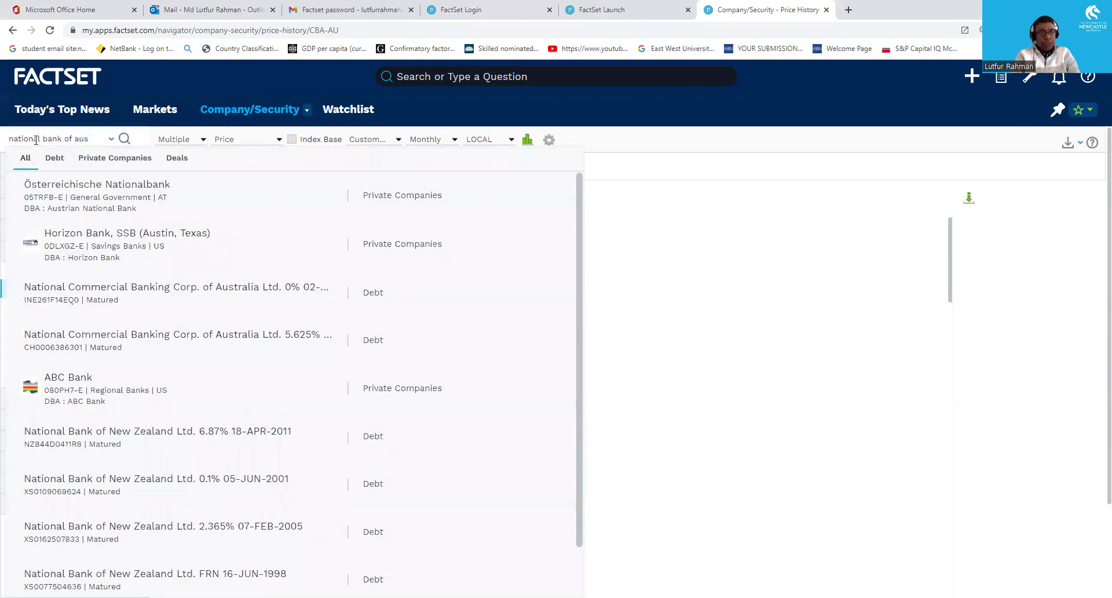
pyautogui.write('tra')
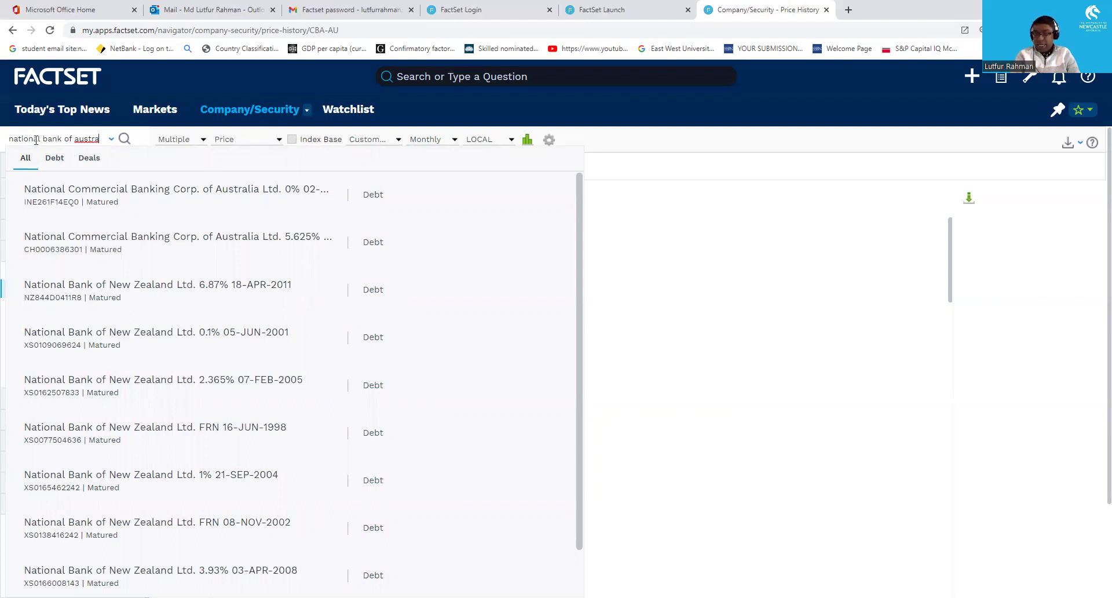
# - Change the search to "national australia bank" and add National Australia Bank Limited (NAB-AU, ASX) to the price history
pyautogui.press('BackSpace')
pyautogui.press('BackSpace')
pyautogui.press('BackSpace')
pyautogui.press('BackSpace')
pyautogui.press('BackSpace')
pyautogui.press('BackSpace')
pyautogui.press('BackSpace')
pyautogui.press('BackSpace')
pyautogui.press('BackSpace')
pyautogui.press('BackSpace')
pyautogui.press('BackSpace')
pyautogui.press('BackSpace')
pyautogui.press('BackSpace')
pyautogui.press('BackSpace')
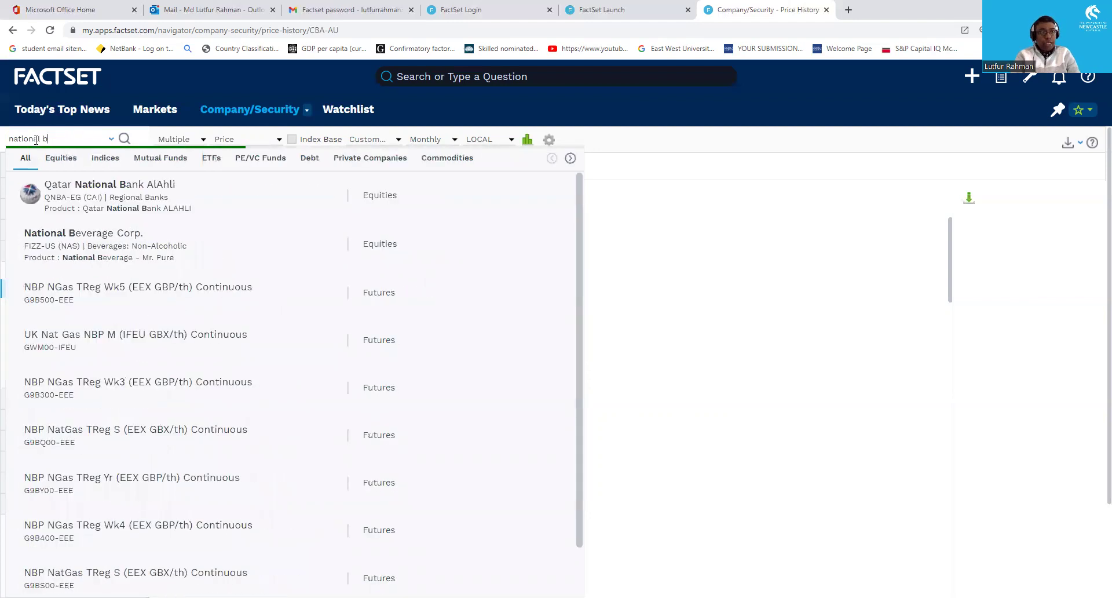
pyautogui.write('australia bank')
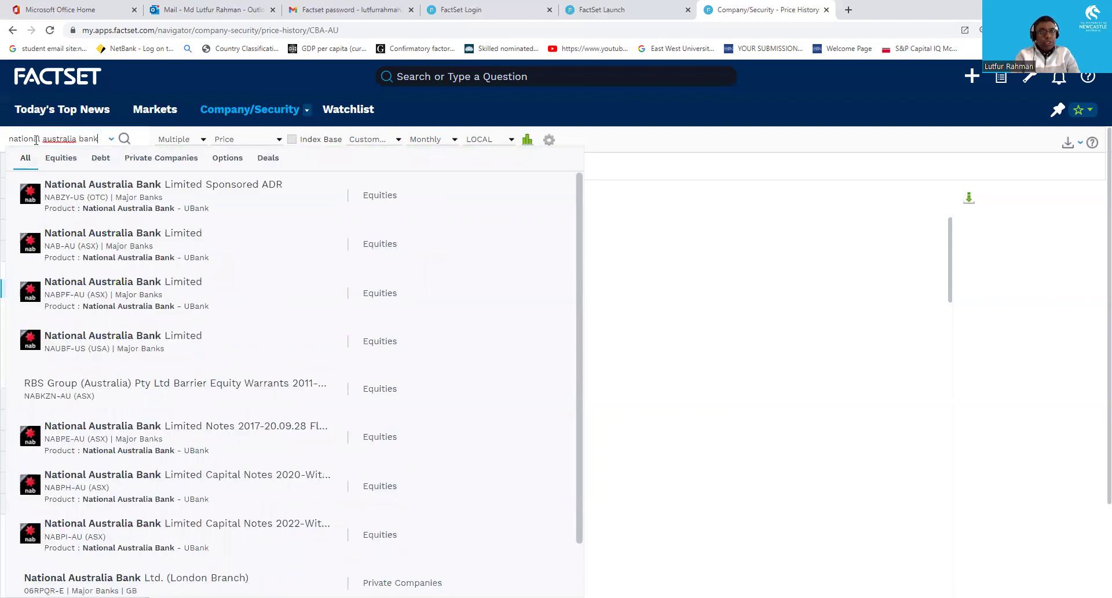
pyautogui.click(88, 248)
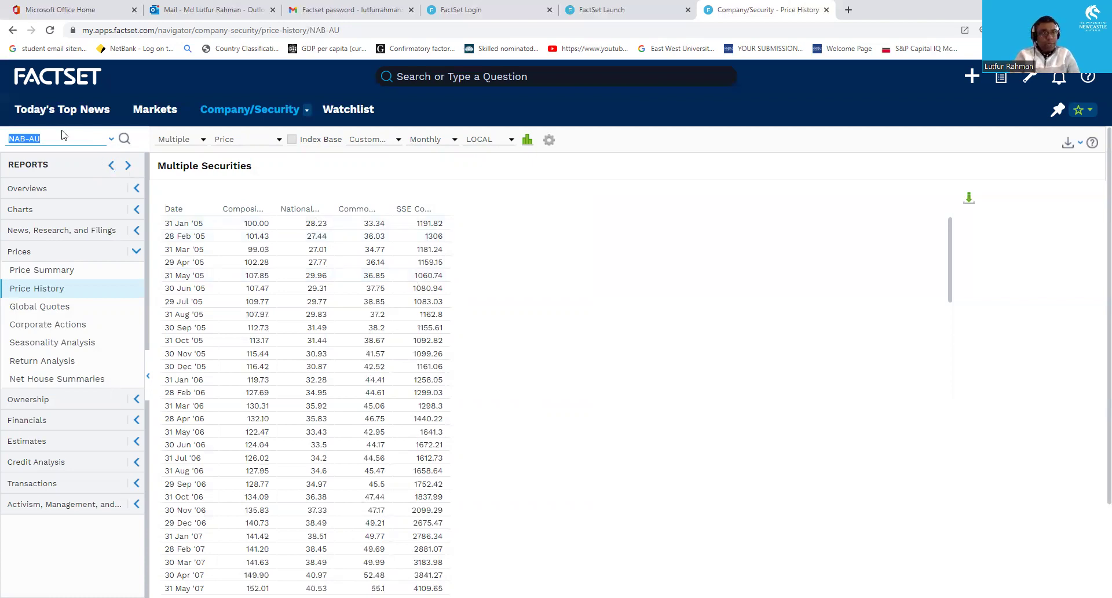
# - Search for "industrial and commercial bank of china" and add its Limited Class A share (601398-CN, SHG) to the price history
pyautogui.write('industra')
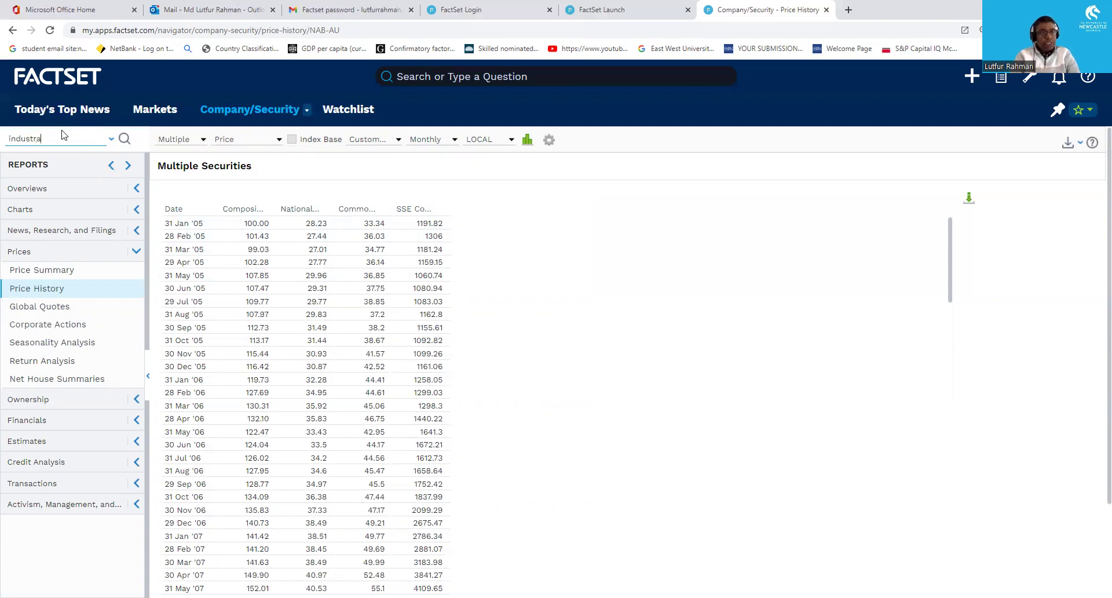
pyautogui.press('BackSpace')
pyautogui.write('ial')
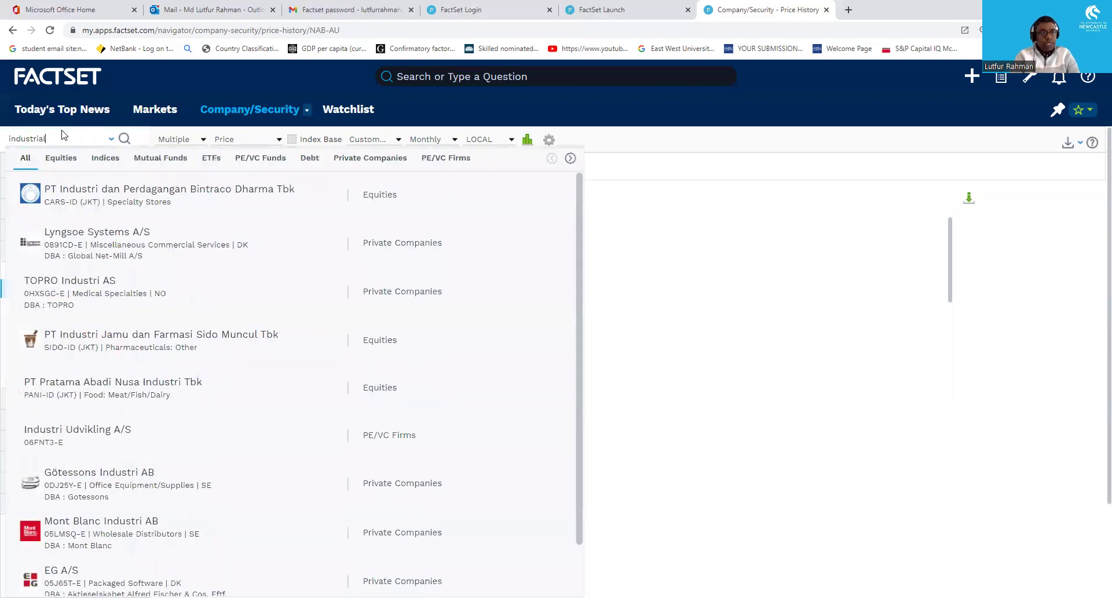
pyautogui.write(' and commnbe')
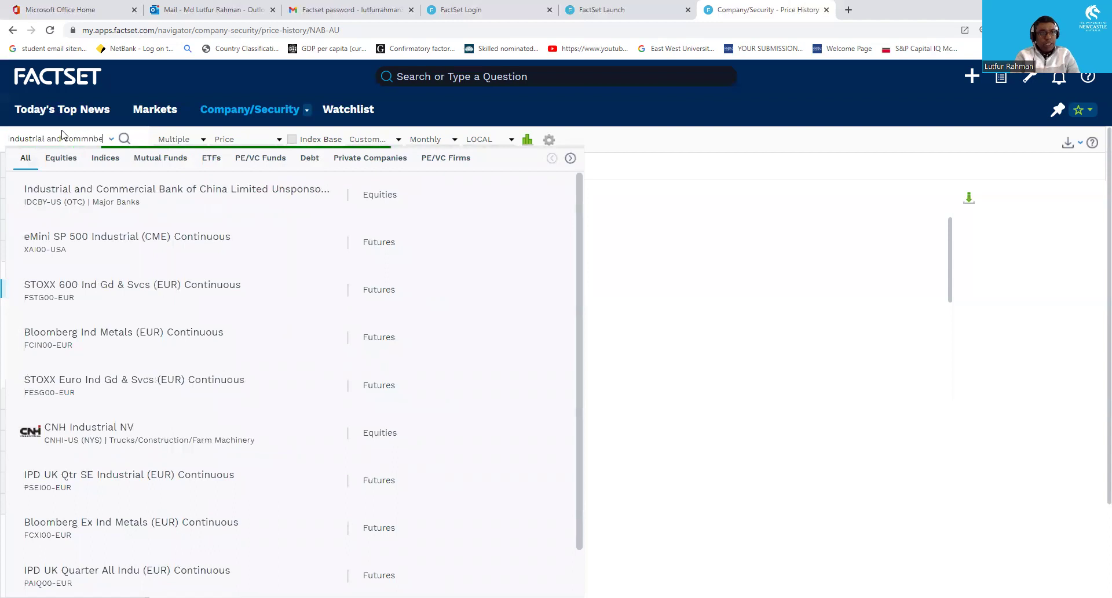
pyautogui.press('BackSpace')
pyautogui.press('BackSpace')
pyautogui.press('BackSpace')
pyautogui.write('er')
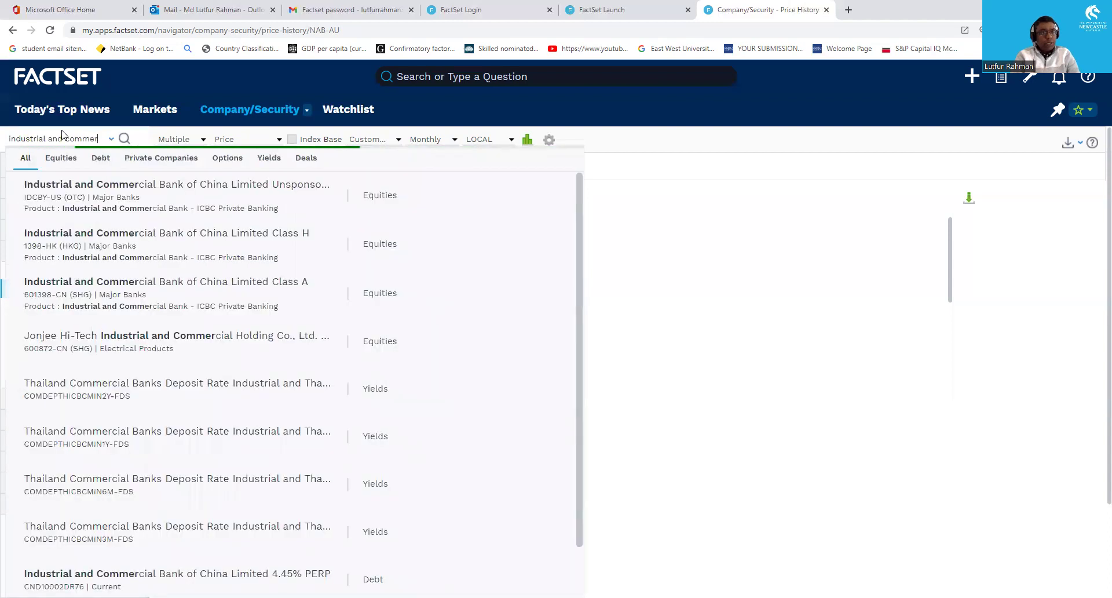
pyautogui.write('cial bank of')
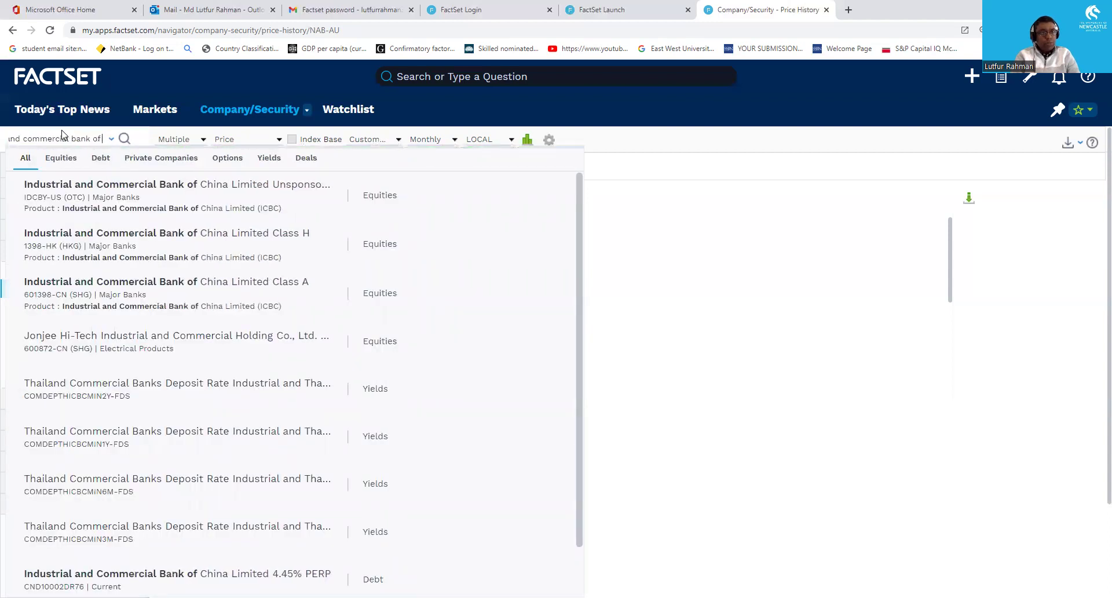
pyautogui.write(' china')
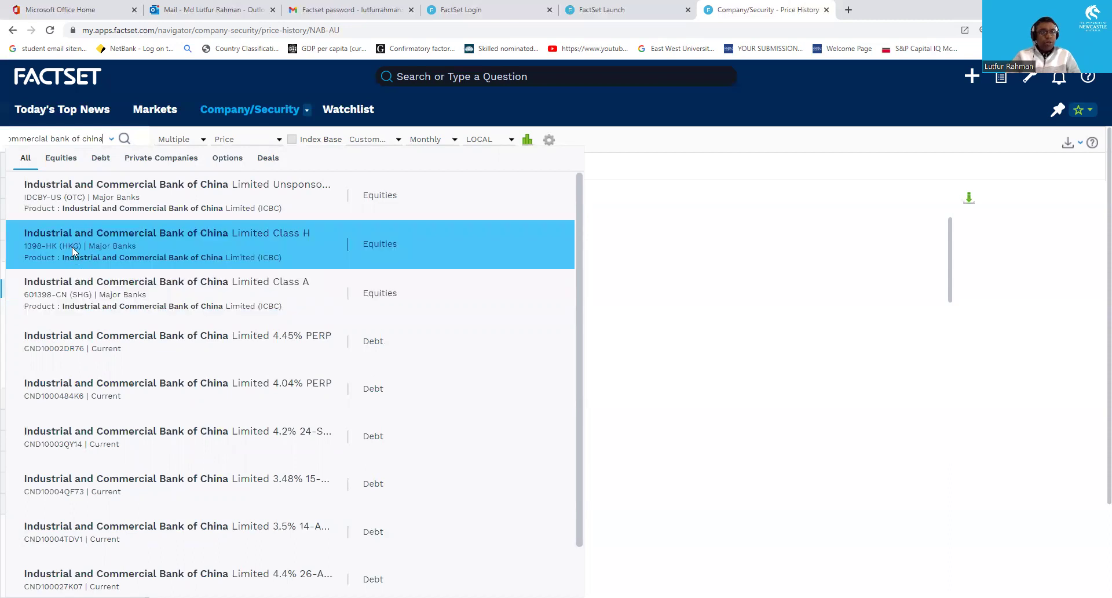
pyautogui.click(81, 293)
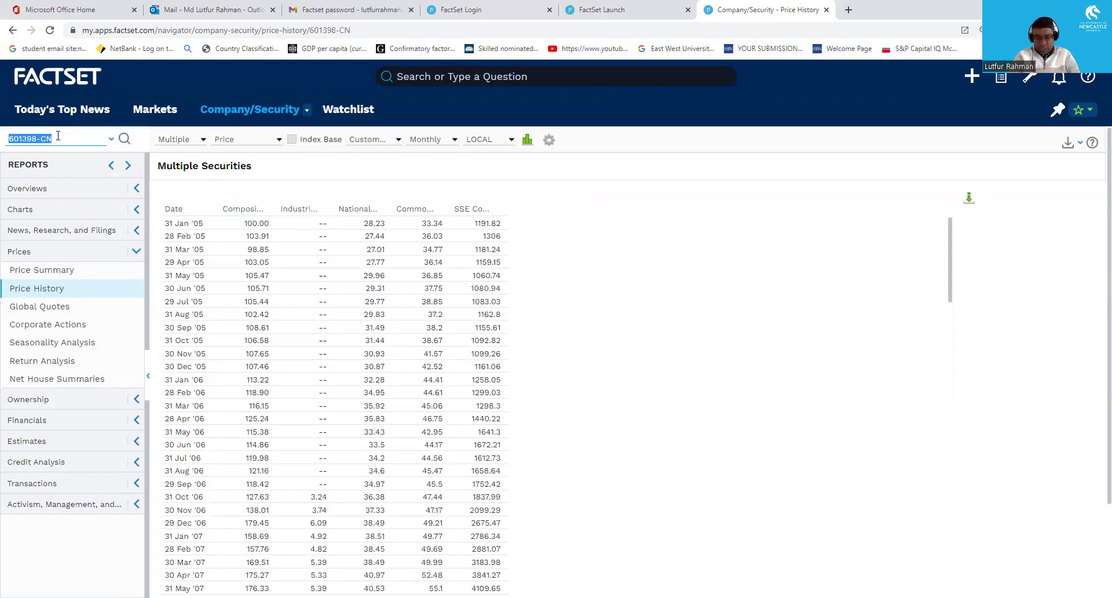
# - Add China Construction Bank Corporation Class A (601939-CN, SHG) to the price history and review the list of selected securities
pyautogui.write('china con')
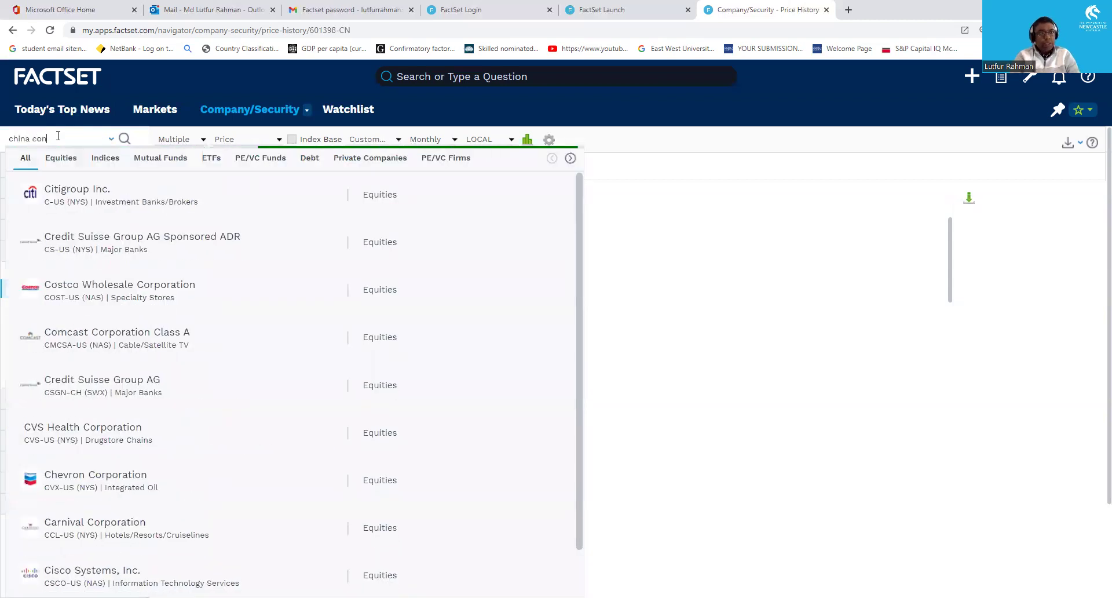
pyautogui.write('struction bank')
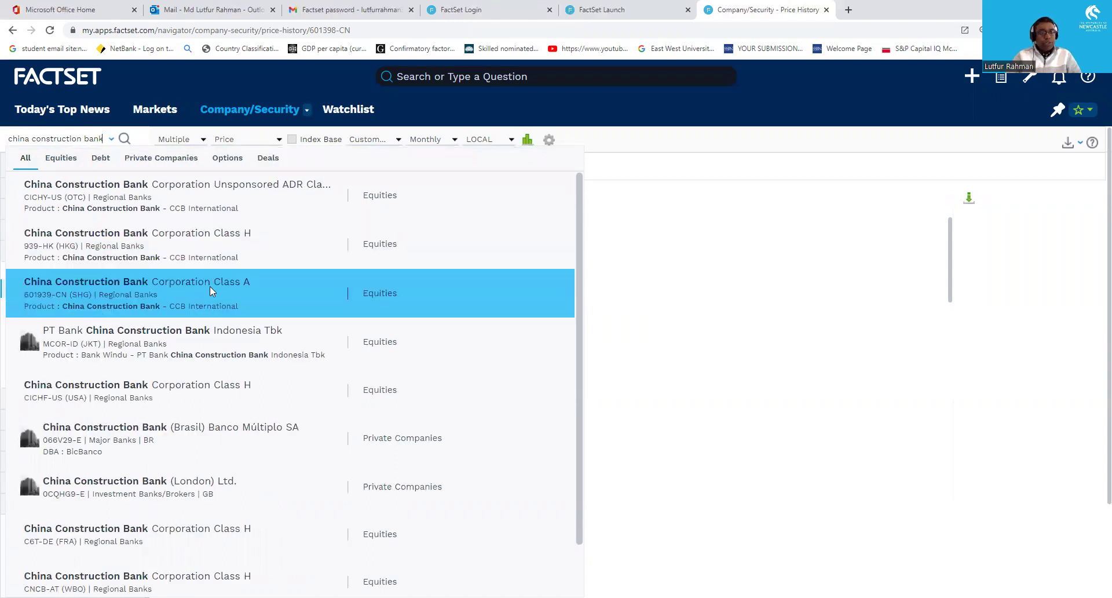
pyautogui.click(162, 283)
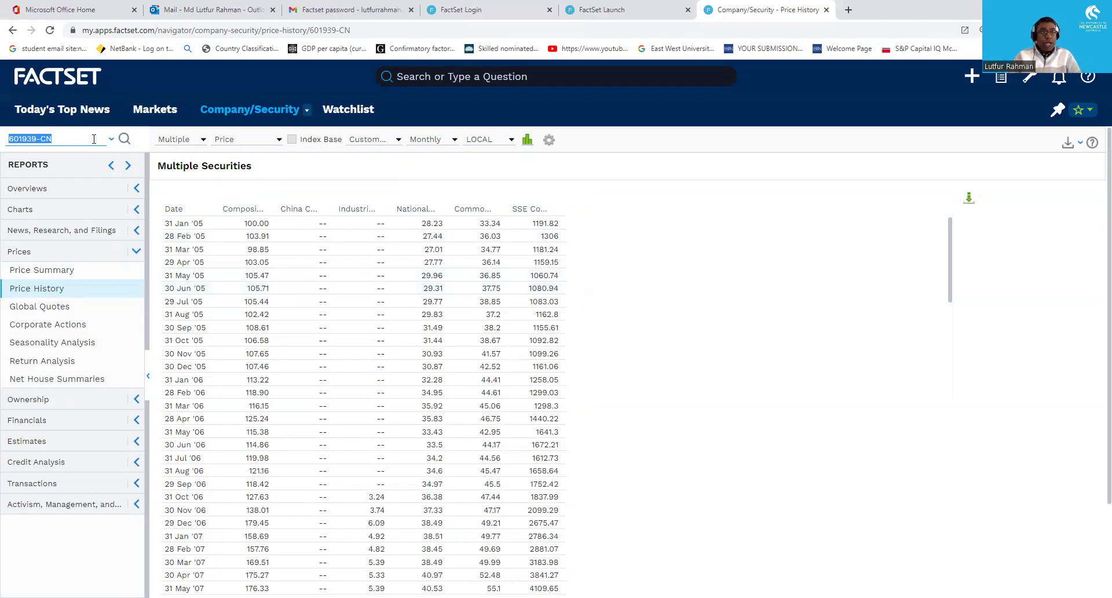
pyautogui.click(111, 139)
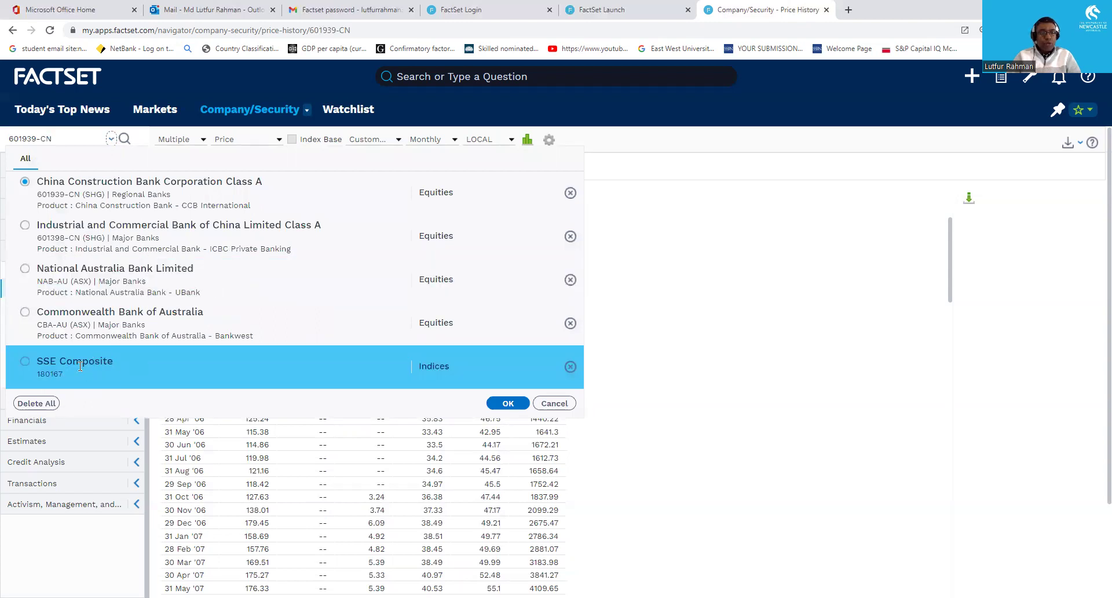
pyautogui.click(549, 403)
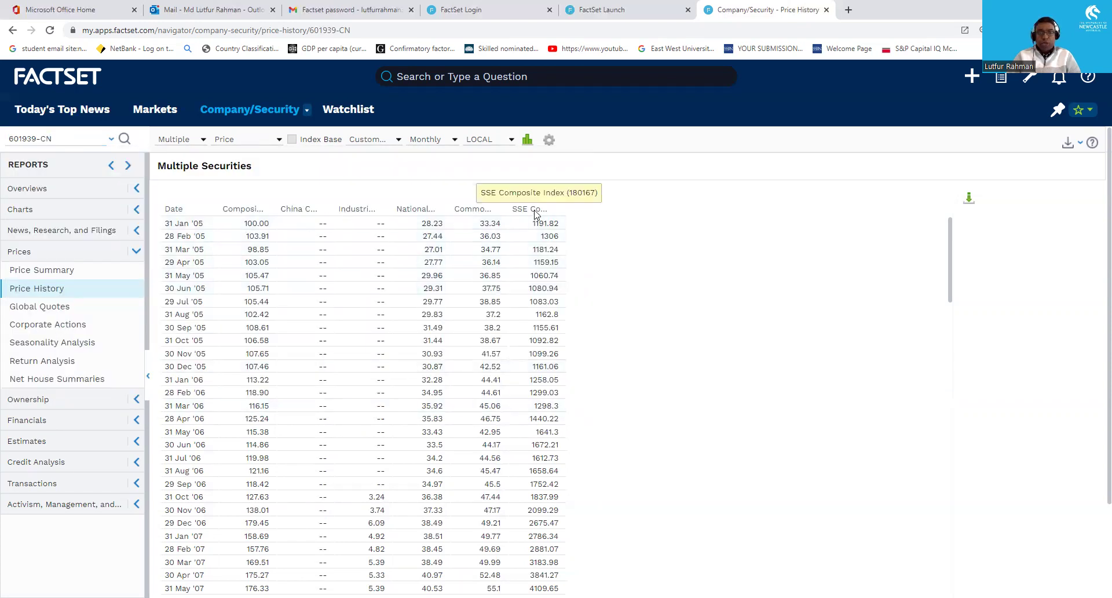
# - Search for "S&p ASX" and add the S&P ASX 200 index (186745) to the price history
pyautogui.moveTo(62, 137); pyautogui.dragTo(3, 142)
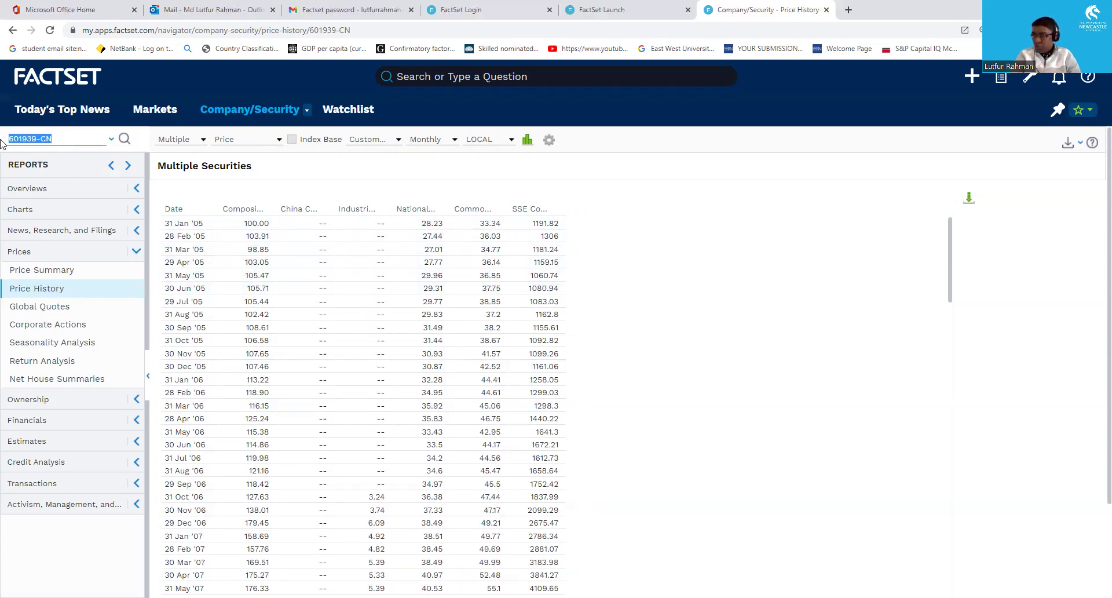
pyautogui.write('s&')
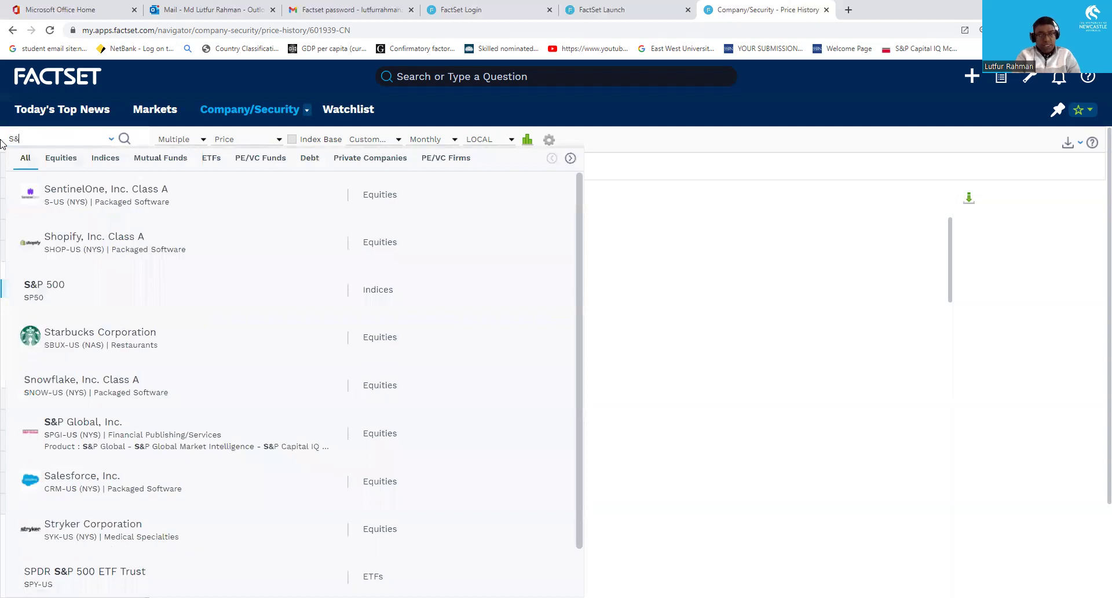
pyautogui.write('p ')
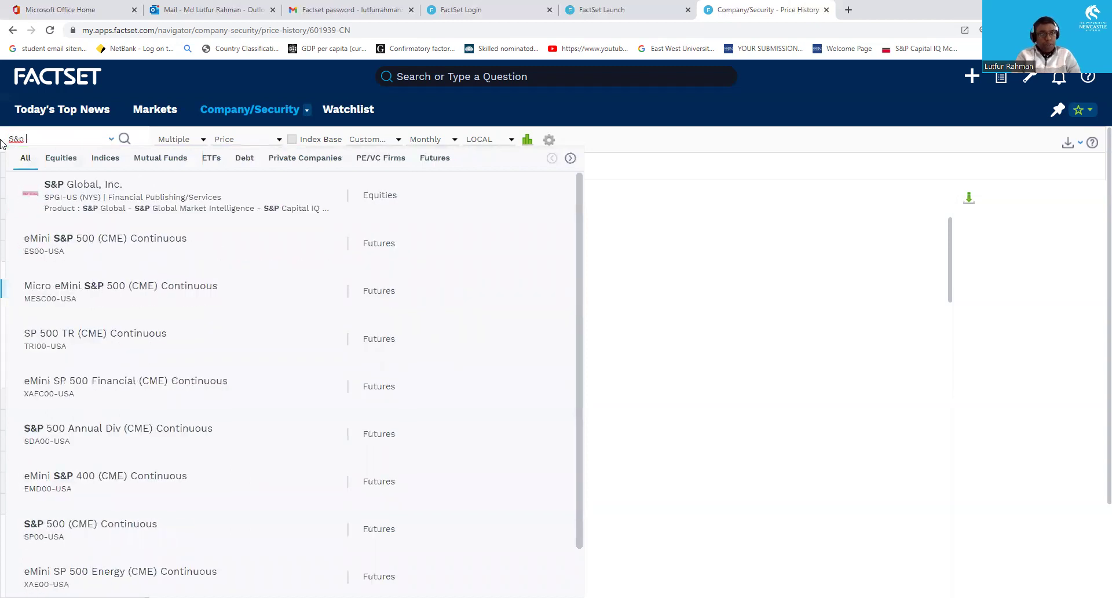
pyautogui.write('ASX')
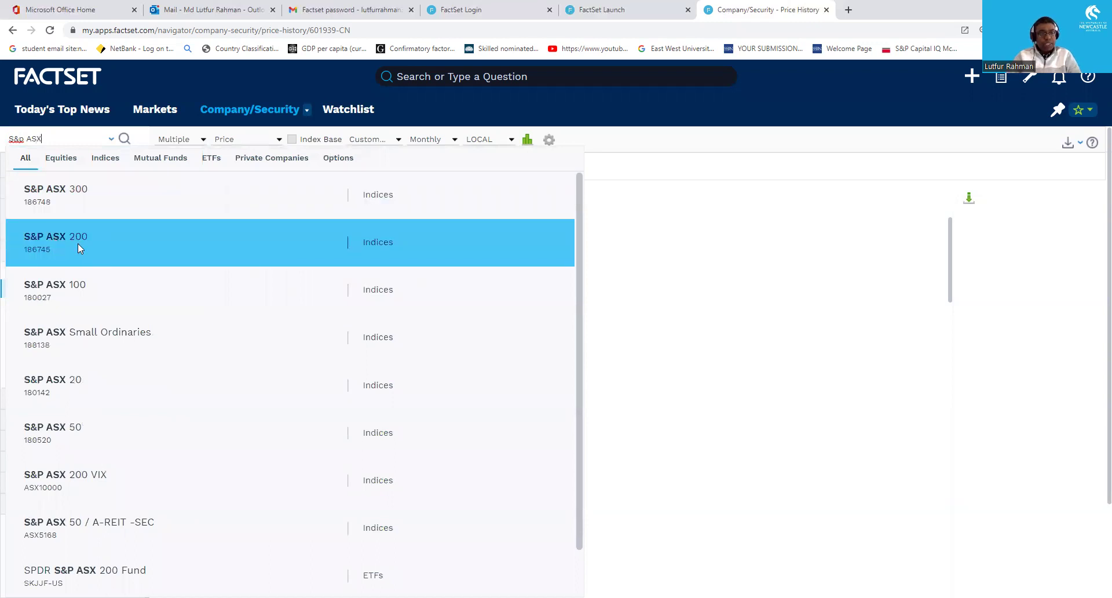
pyautogui.click(50, 240)
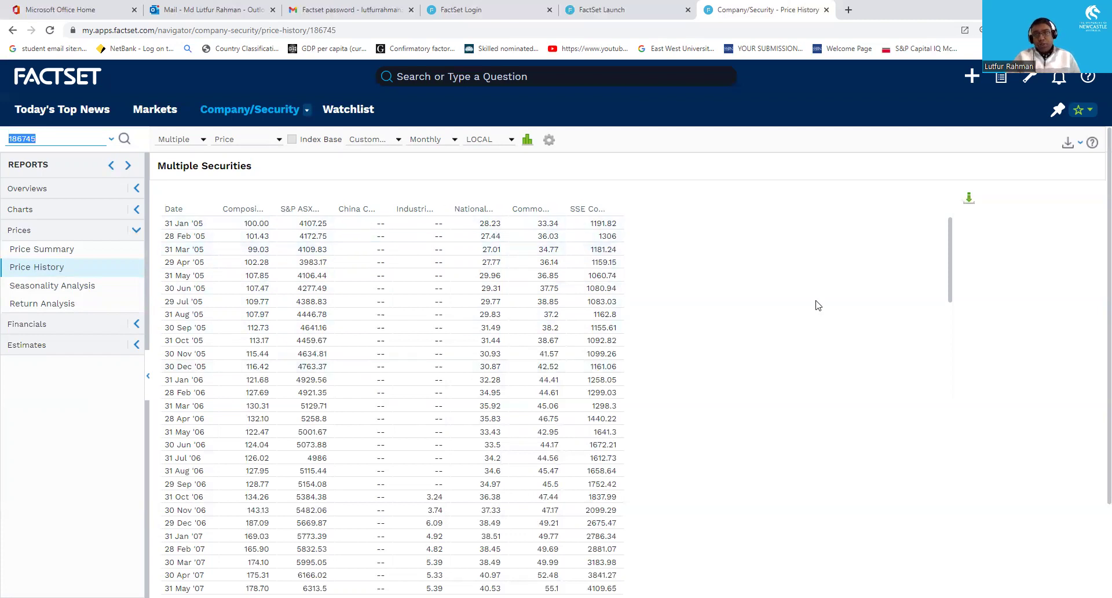
# - Choose Price as the data item, check the local currency setting and review the monthly prices of all securities through December 2021
pyautogui.moveTo(950, 255); pyautogui.dragTo(421, 186)
pyautogui.click(276, 144)
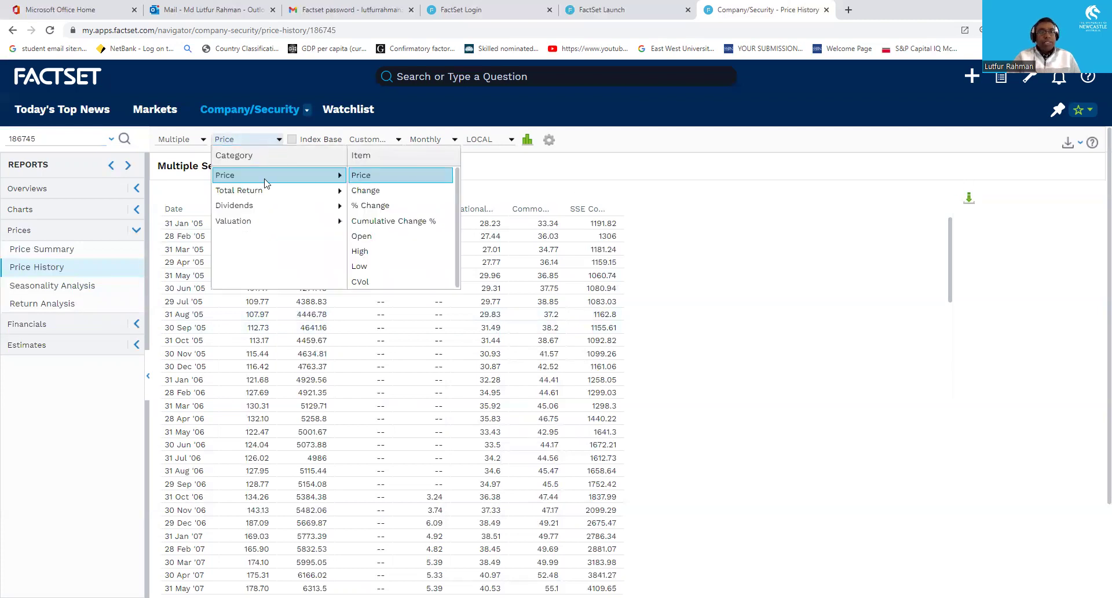
pyautogui.click(388, 176)
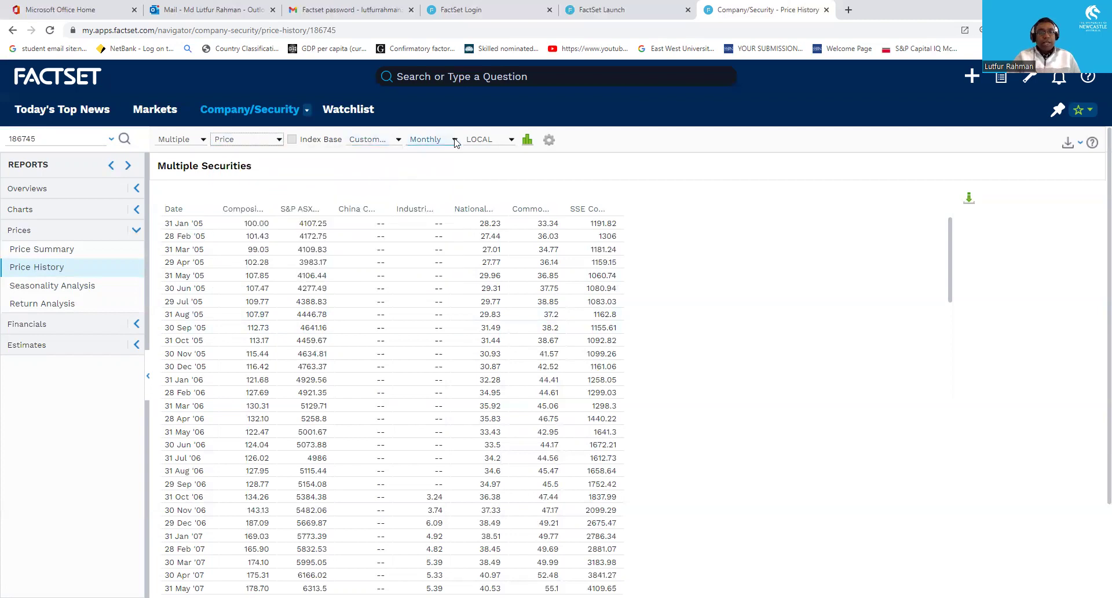
pyautogui.click(512, 141)
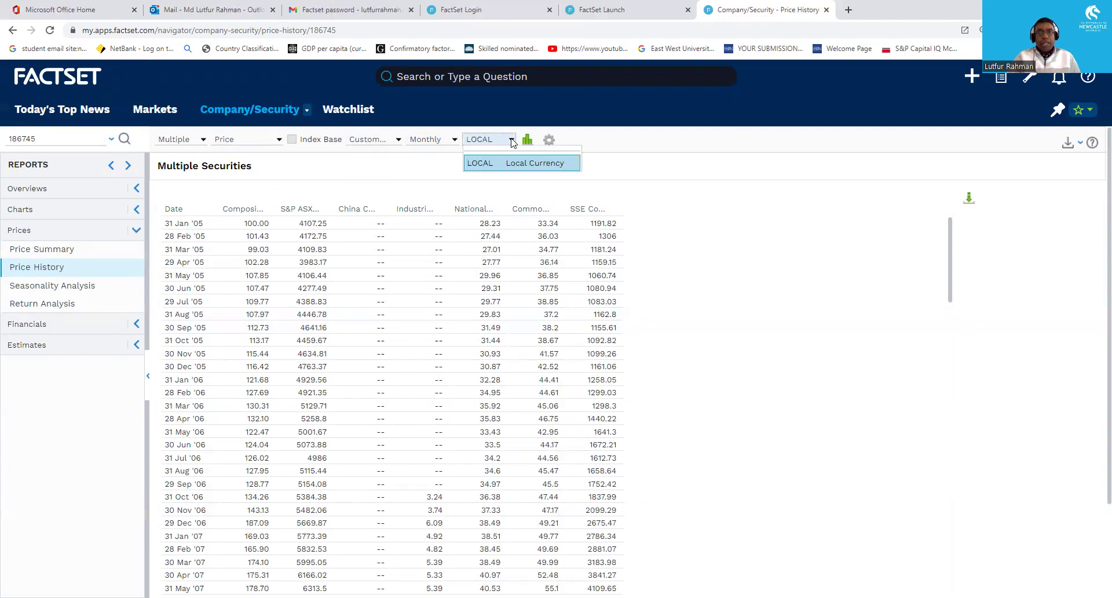
pyautogui.click(511, 141)
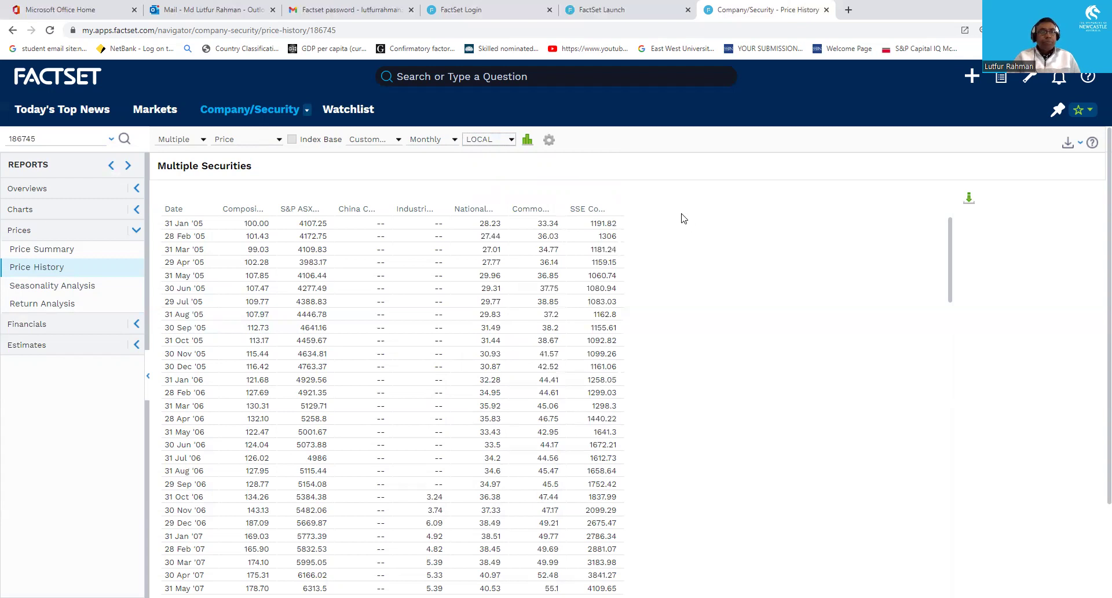
pyautogui.scroll(-20, 684, 220)
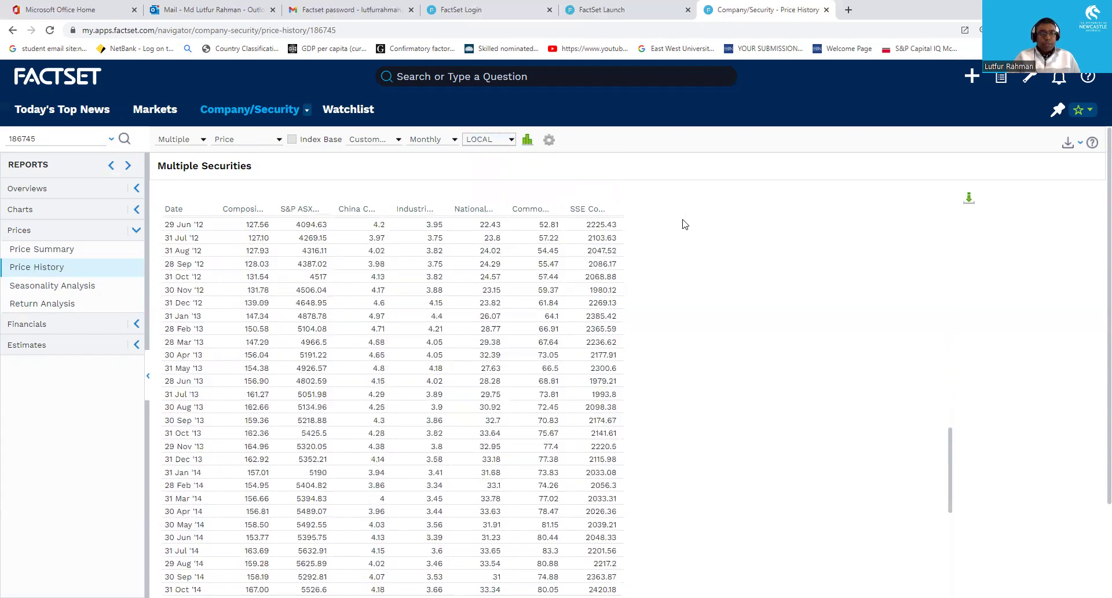
pyautogui.scroll(-11, 687, 223)
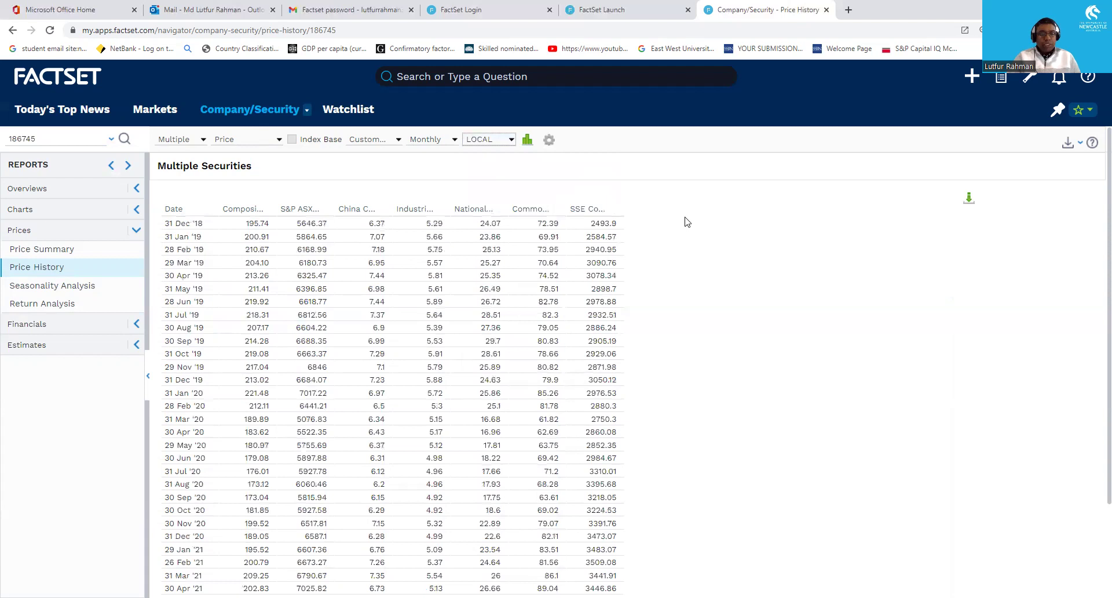
pyautogui.scroll(-3, 702, 273)
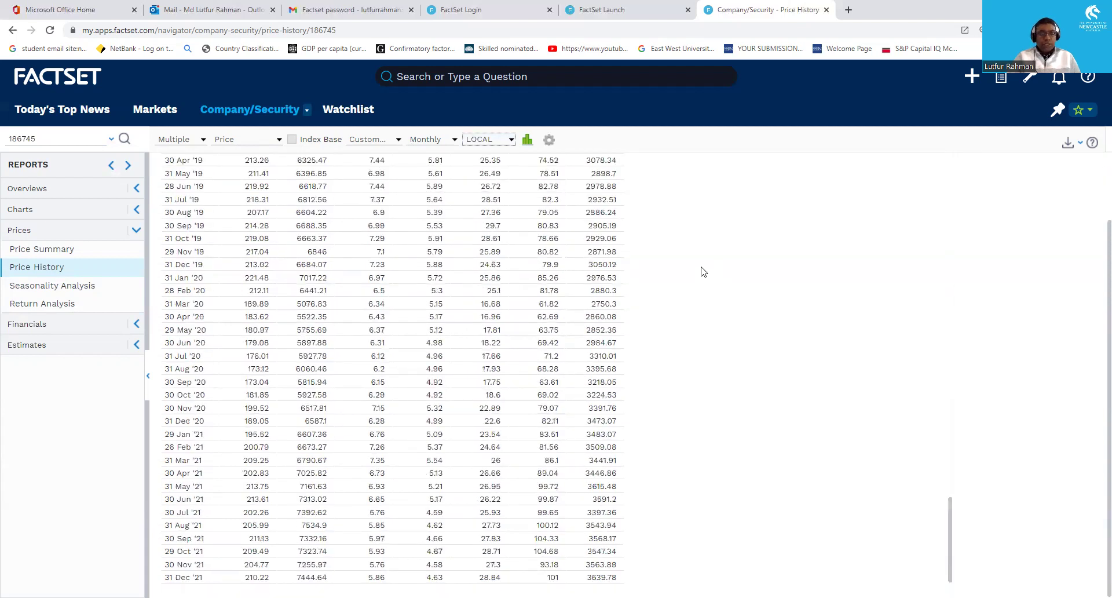
pyautogui.scroll(8, 700, 440)
pyautogui.scroll(20, 699, 447)
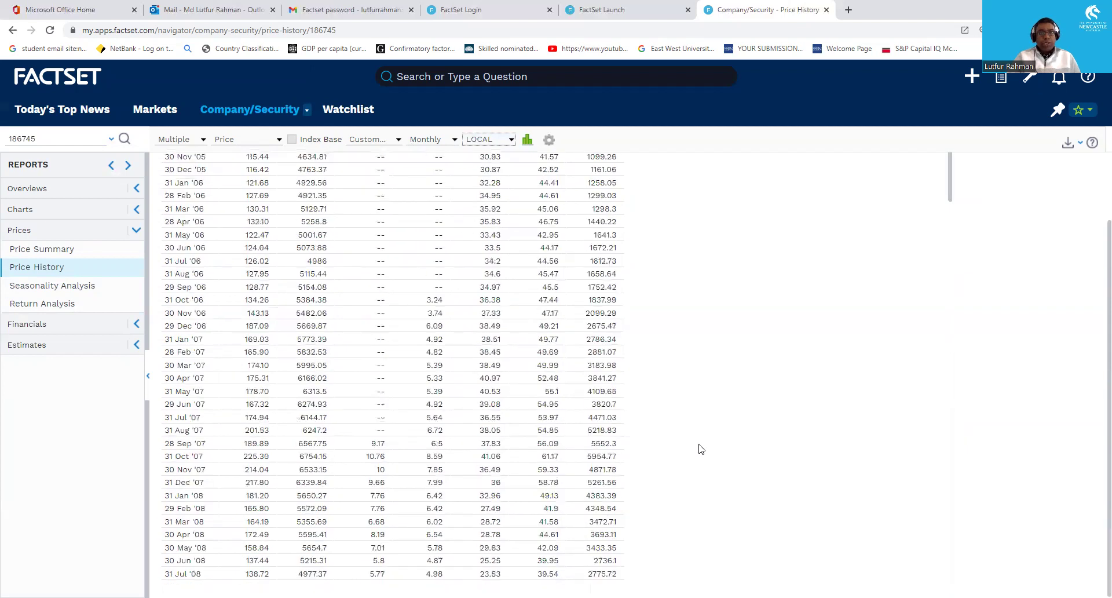
# - Check the Monthly frequency options and the custom date range of the price history without changing either setting
pyautogui.click(455, 140)
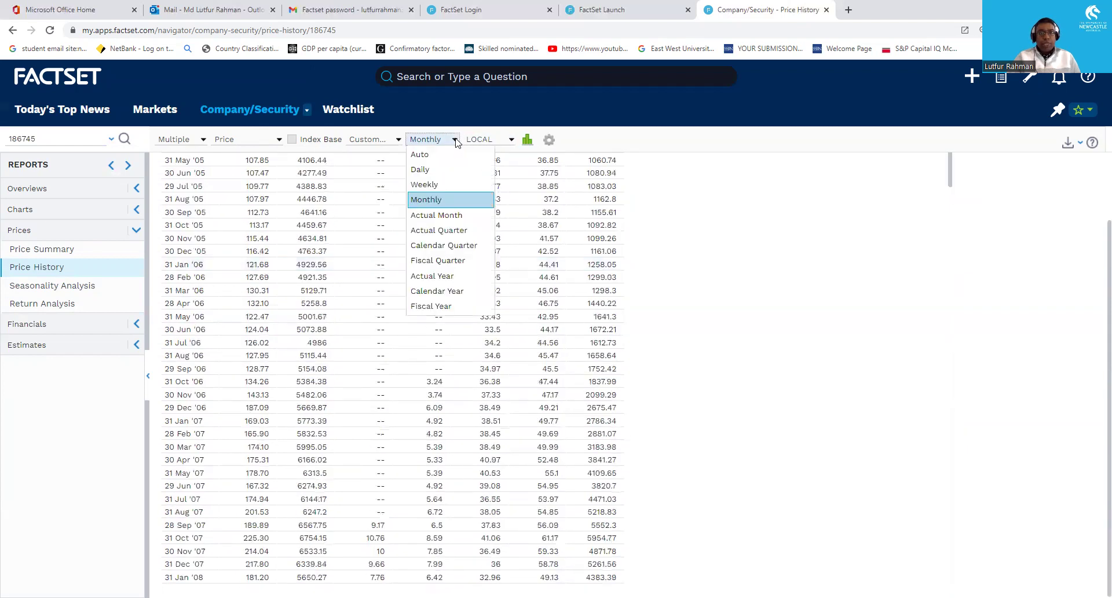
pyautogui.click(456, 140)
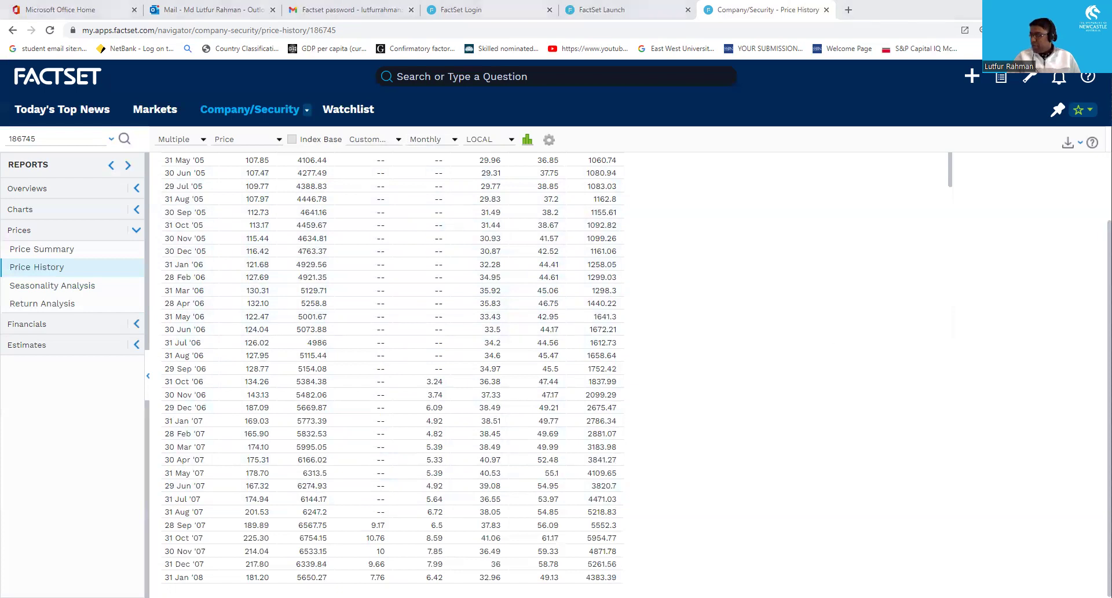
pyautogui.click(399, 141)
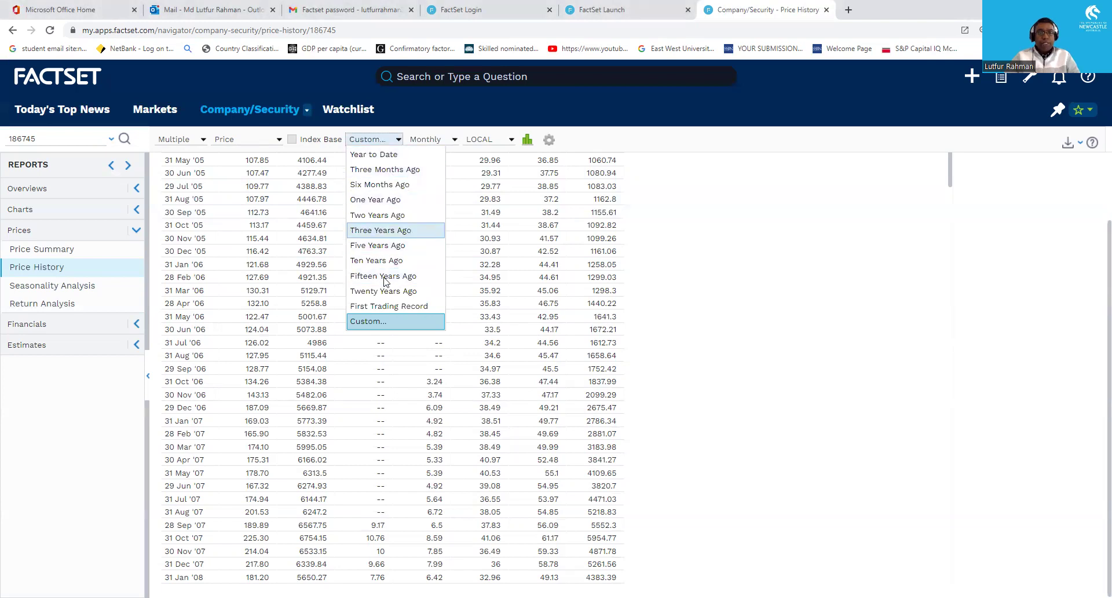
pyautogui.click(376, 322)
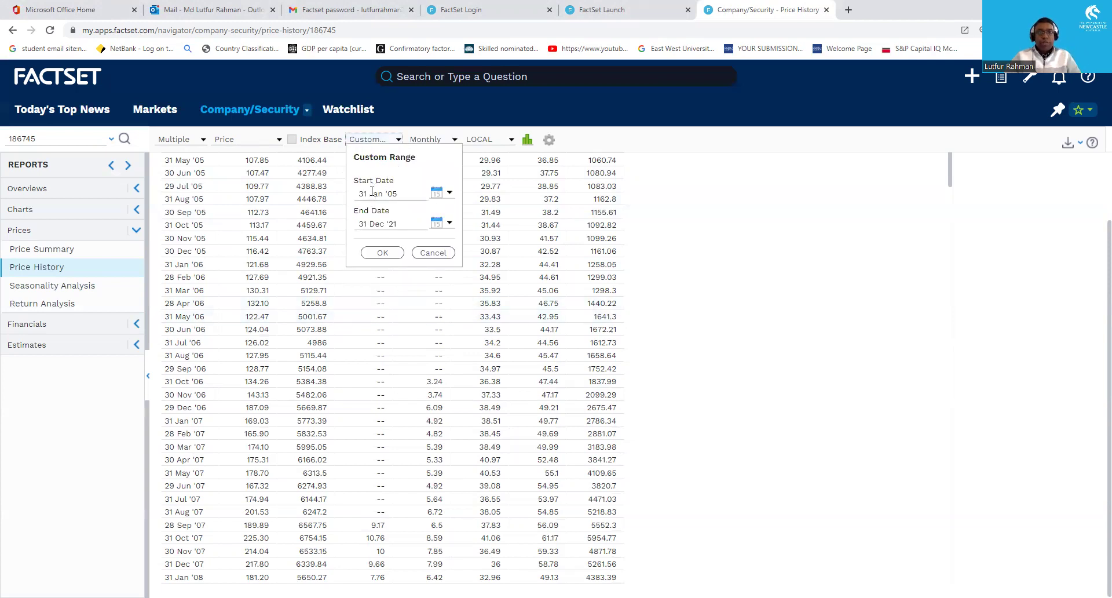
pyautogui.click(371, 223)
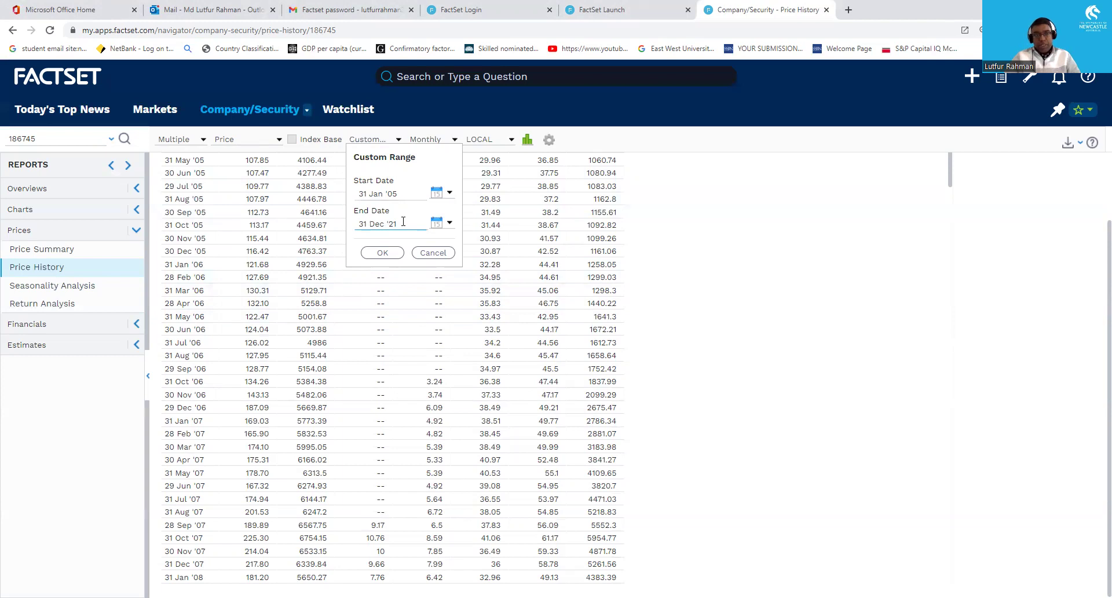
pyautogui.click(431, 252)
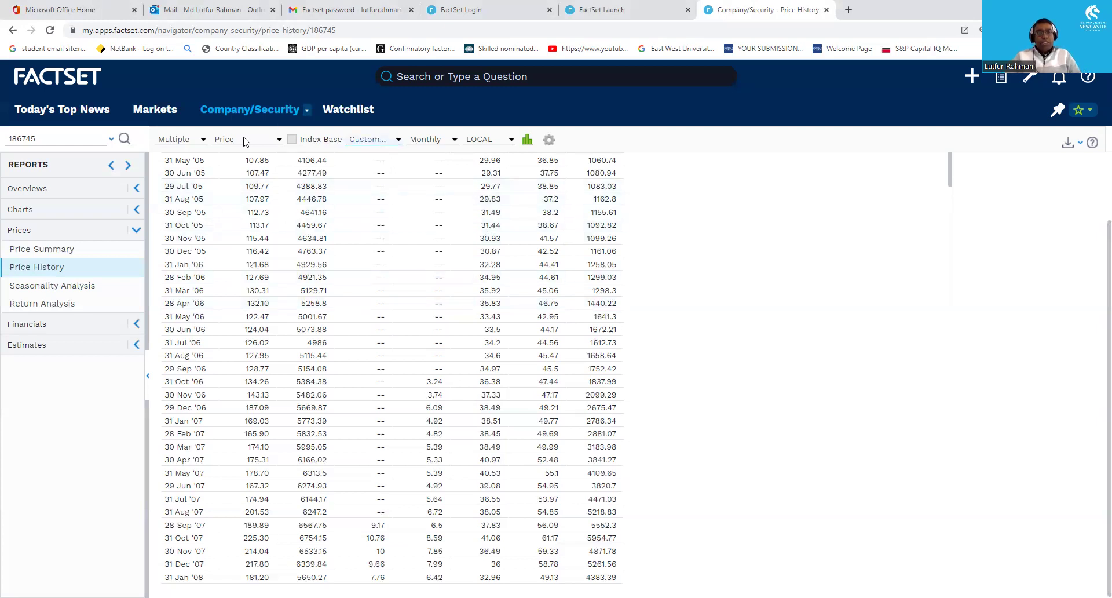
# - Download the price history as a new spreadsheet and open the downloaded file PriceHistory (4).xlsx
pyautogui.click(1068, 145)
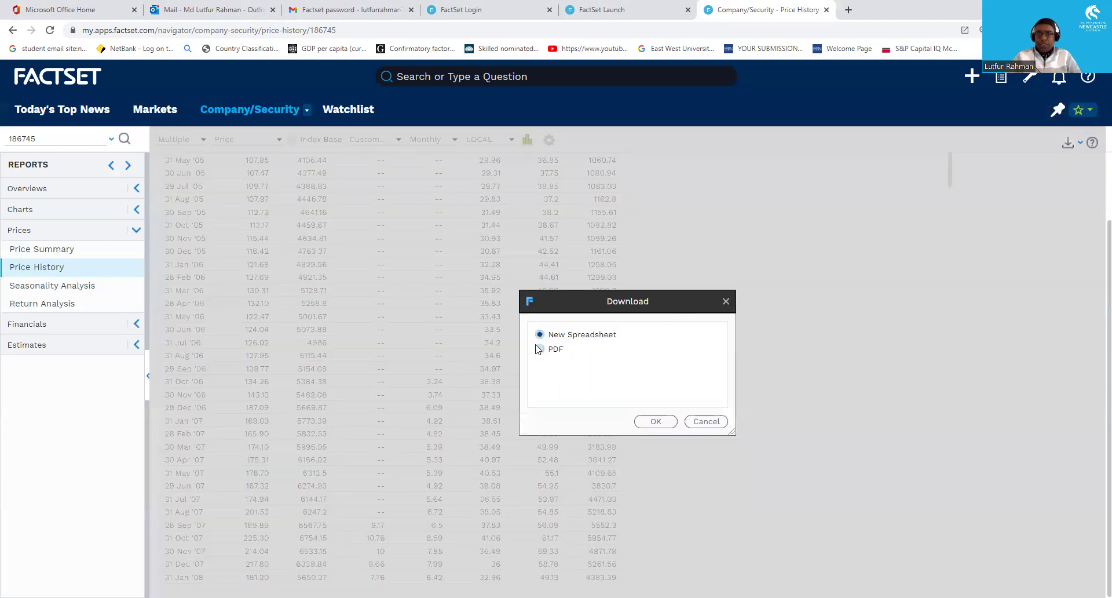
pyautogui.click(658, 421)
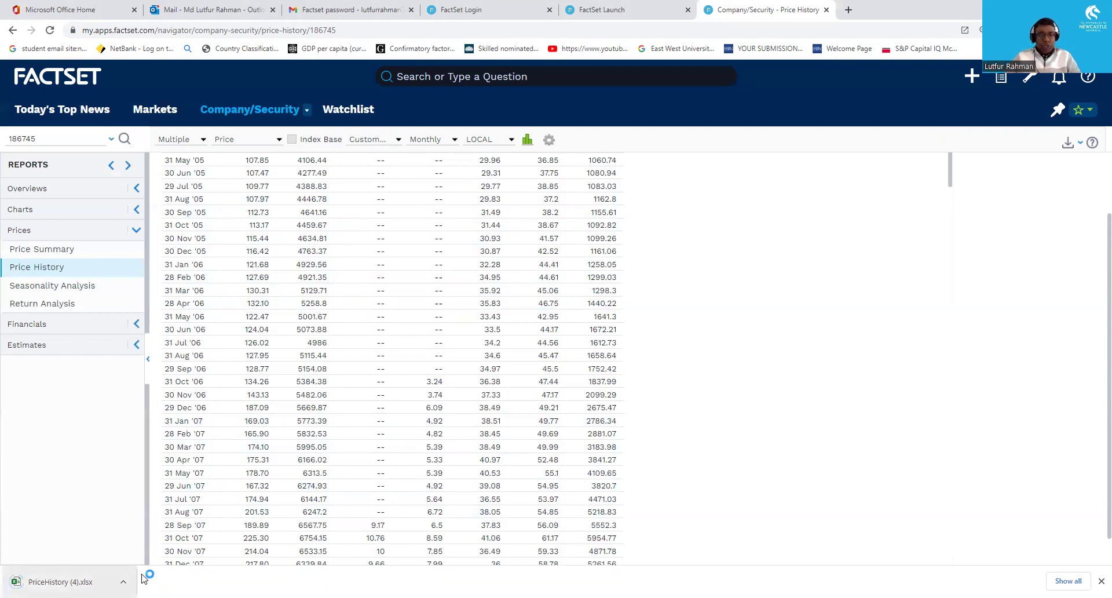
pyautogui.click(69, 581)
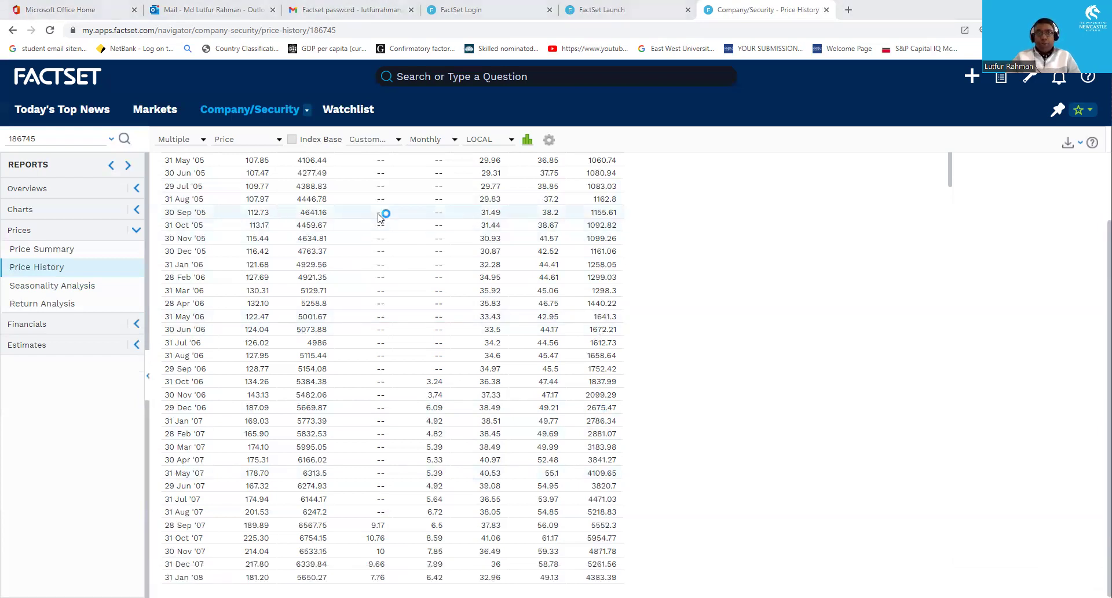
# - Open the historical FX report in the Markets section and display the exchange rates as a time series
pyautogui.click(159, 112)
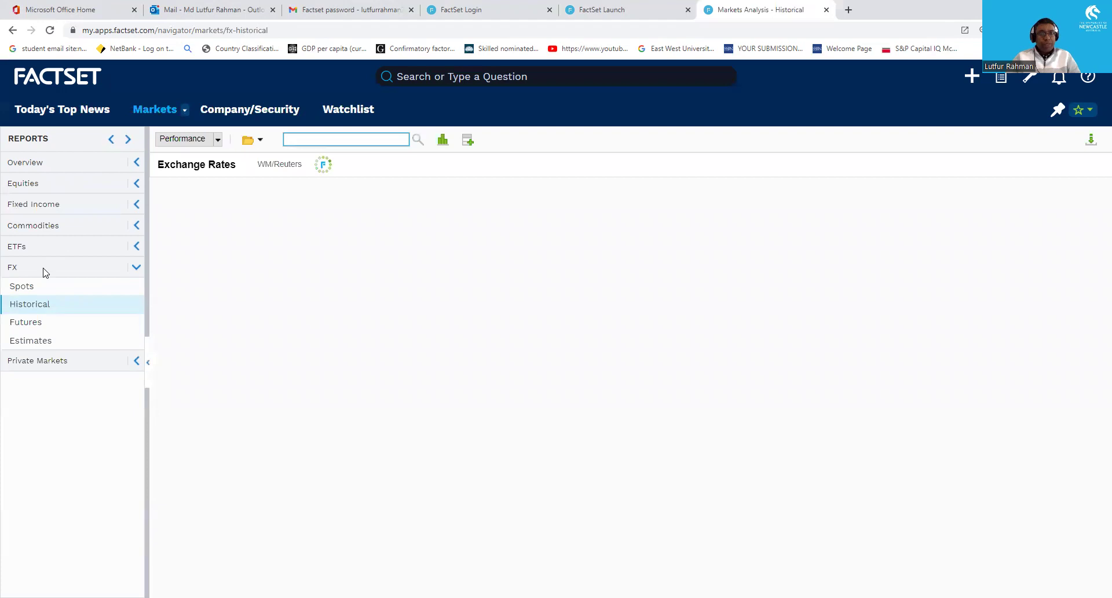
pyautogui.click(54, 304)
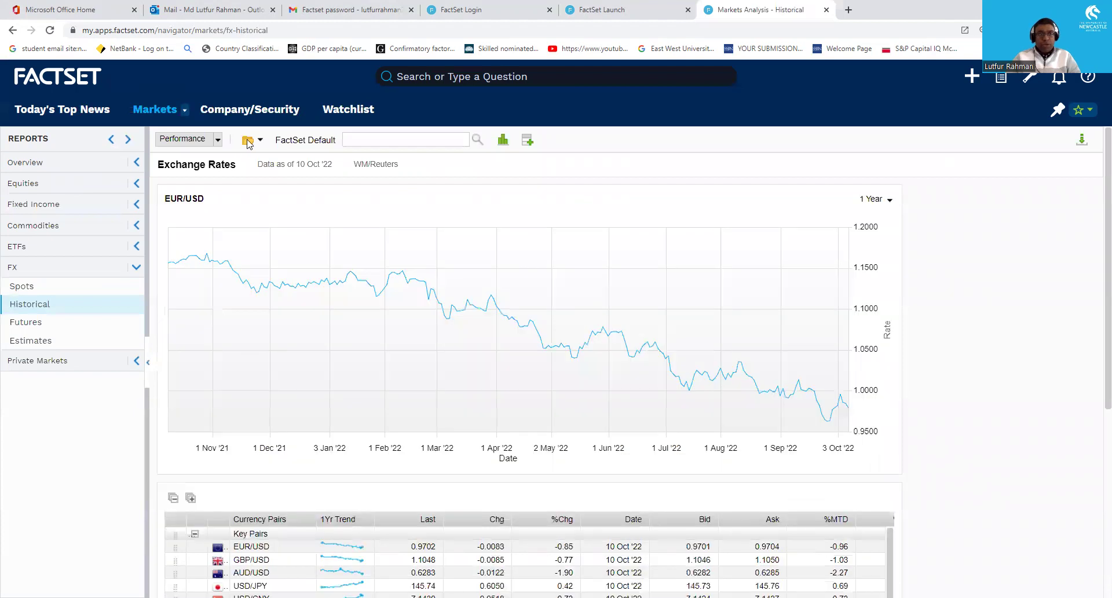
pyautogui.click(217, 140)
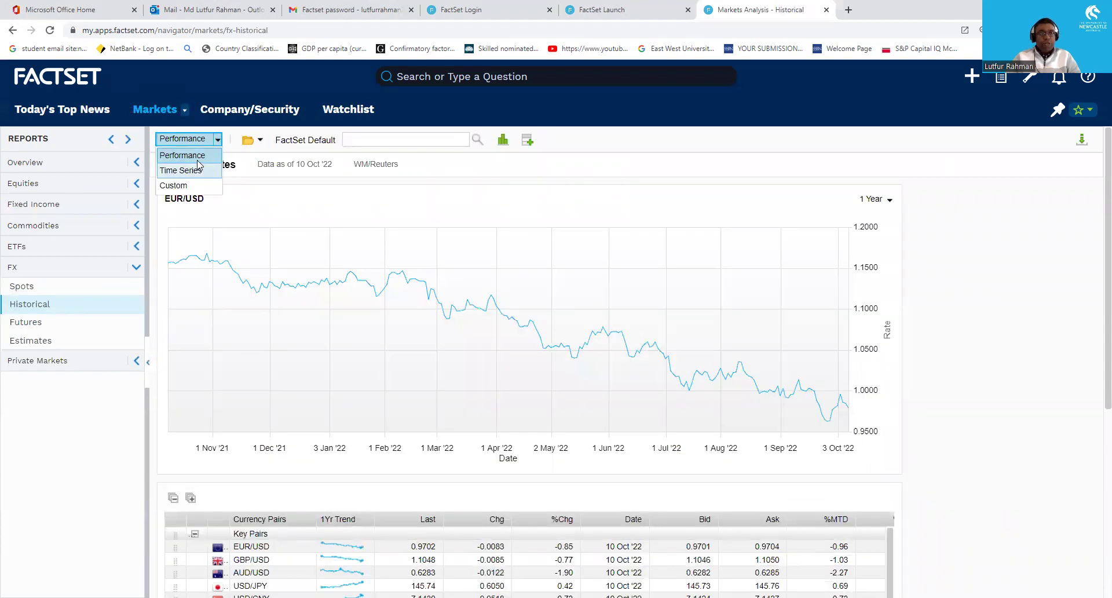
pyautogui.click(188, 170)
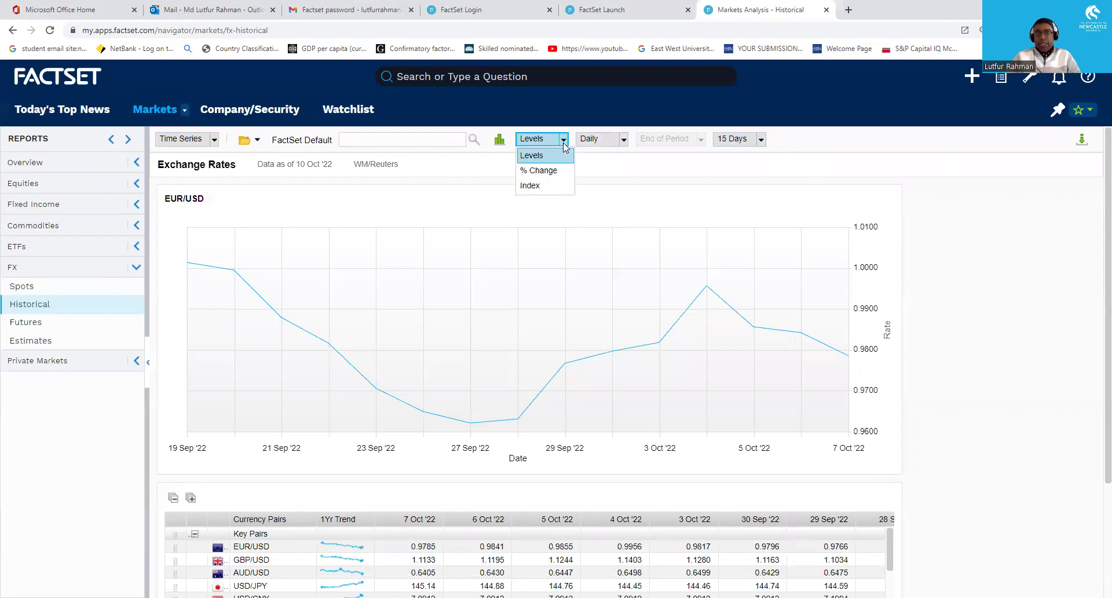
# - Set the exchange rate time series to monthly frequency and a period of 20 years
pyautogui.click(623, 140)
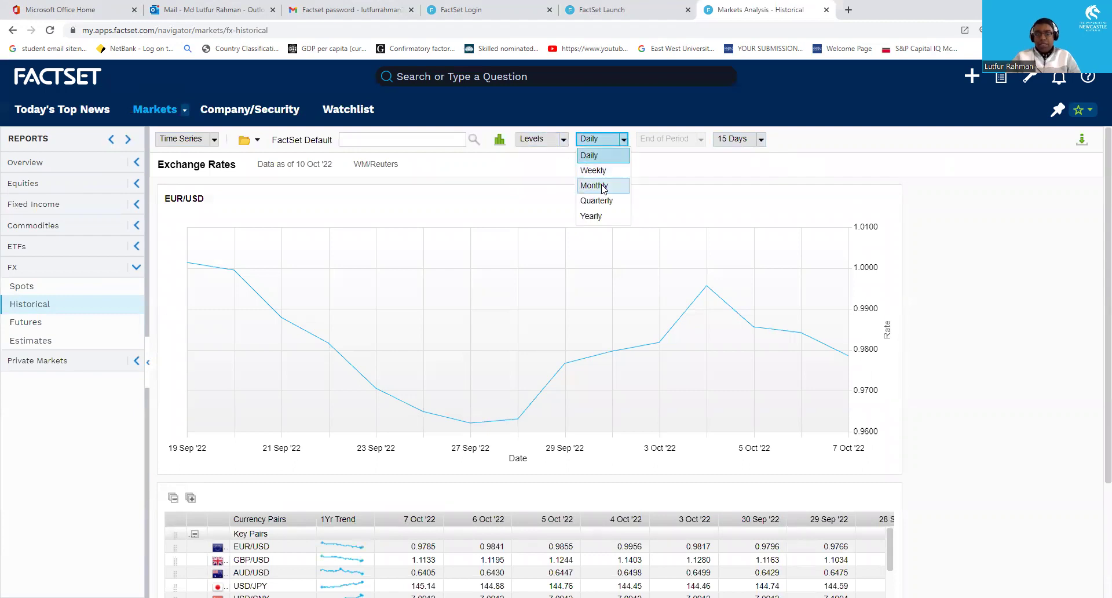
pyautogui.click(603, 187)
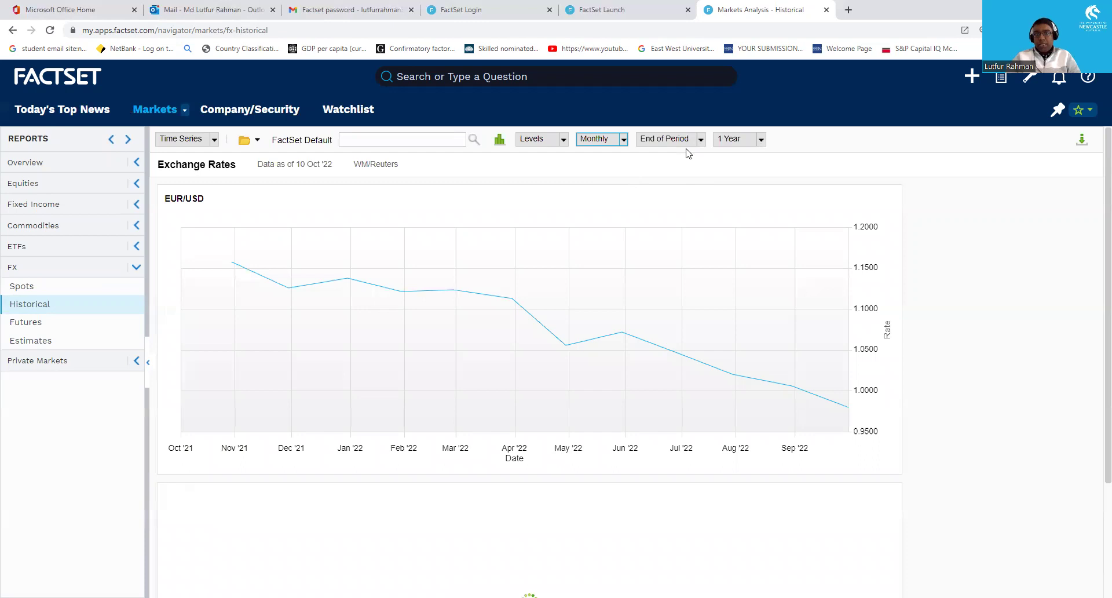
pyautogui.click(761, 141)
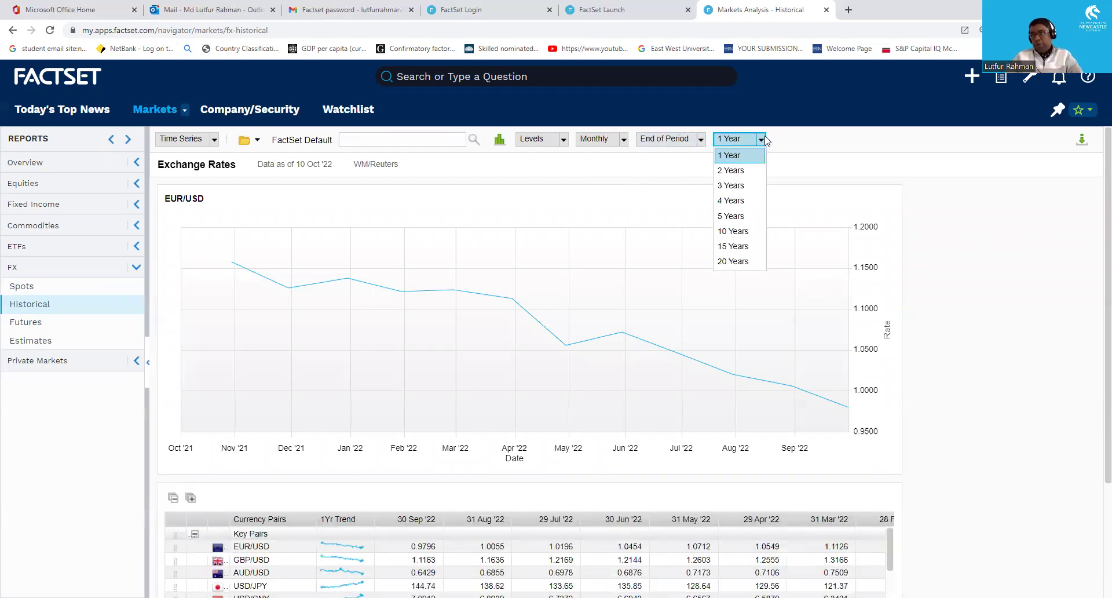
pyautogui.click(729, 262)
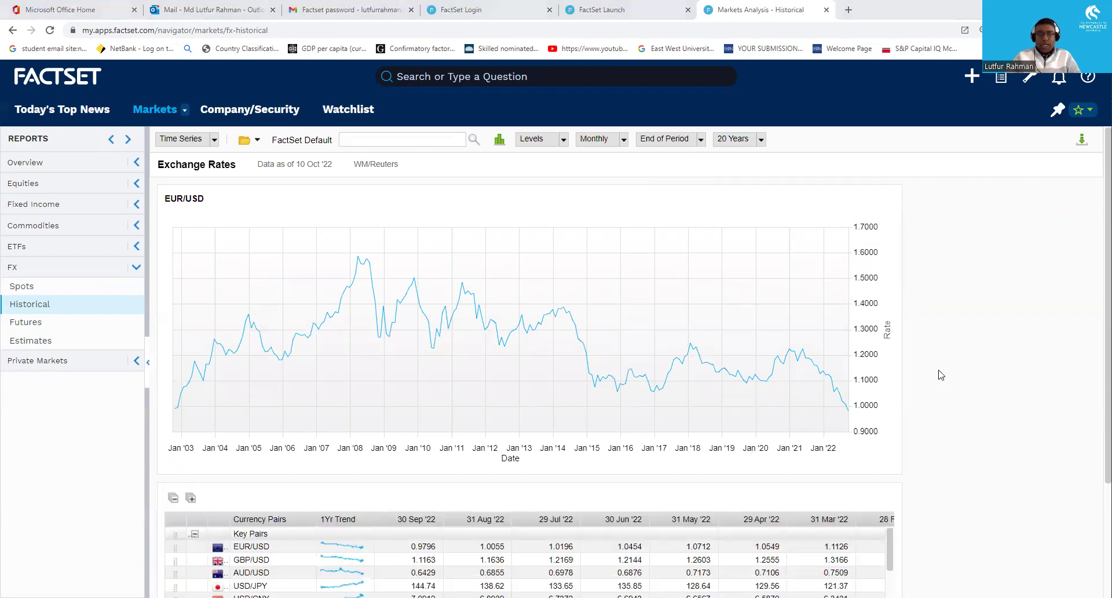
# - Examine the exchange rate chart and the currency pair table, covering all regional groups and the oldest monthly columns
pyautogui.scroll(-3, 940, 375)
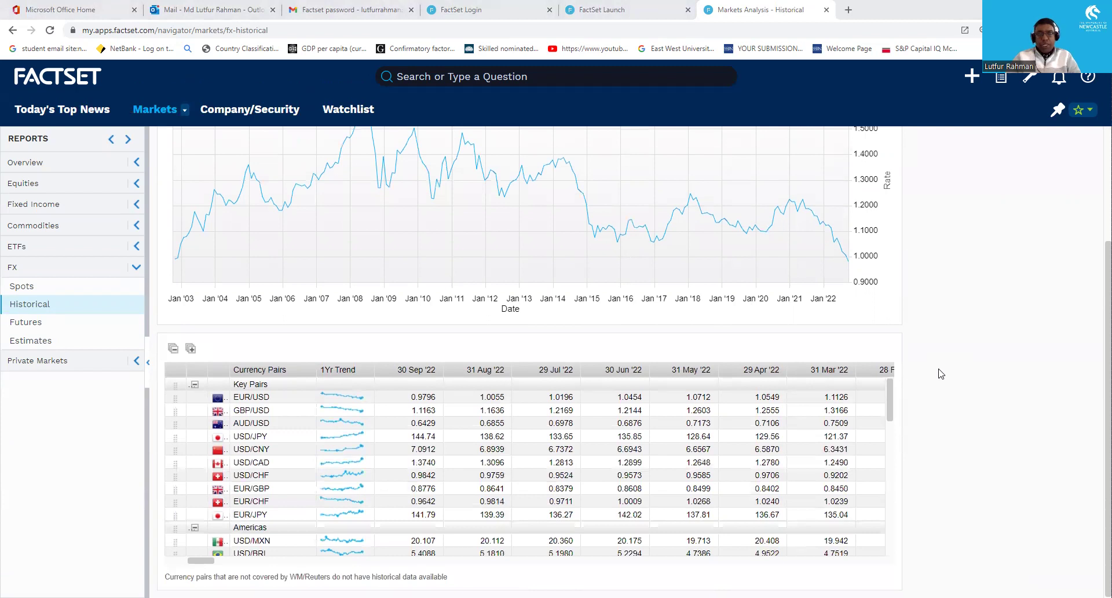
pyautogui.scroll(3, 941, 374)
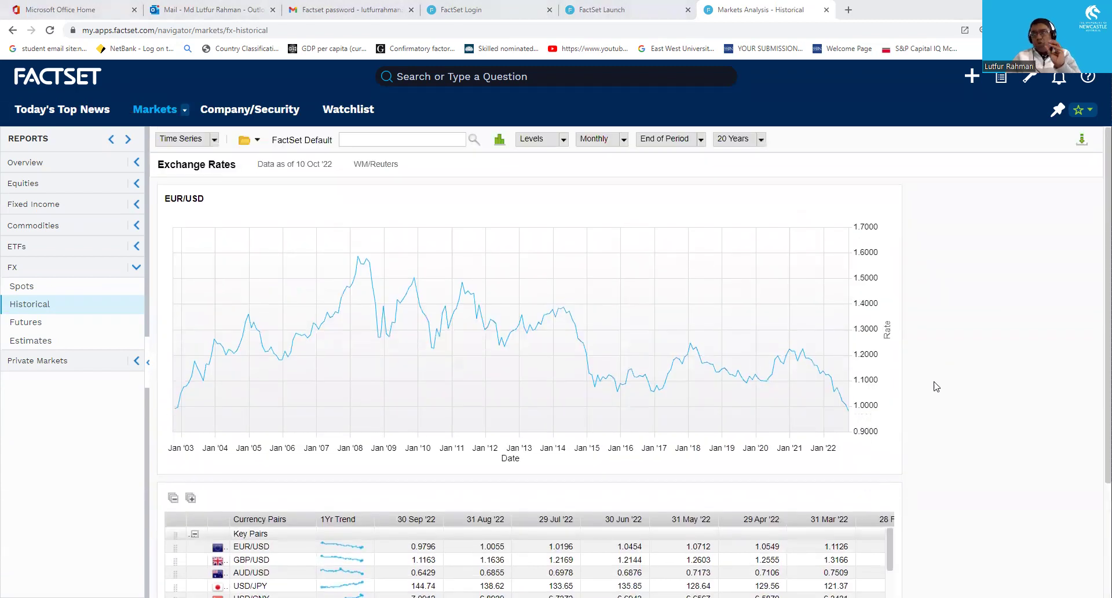
pyautogui.scroll(-3, 937, 371)
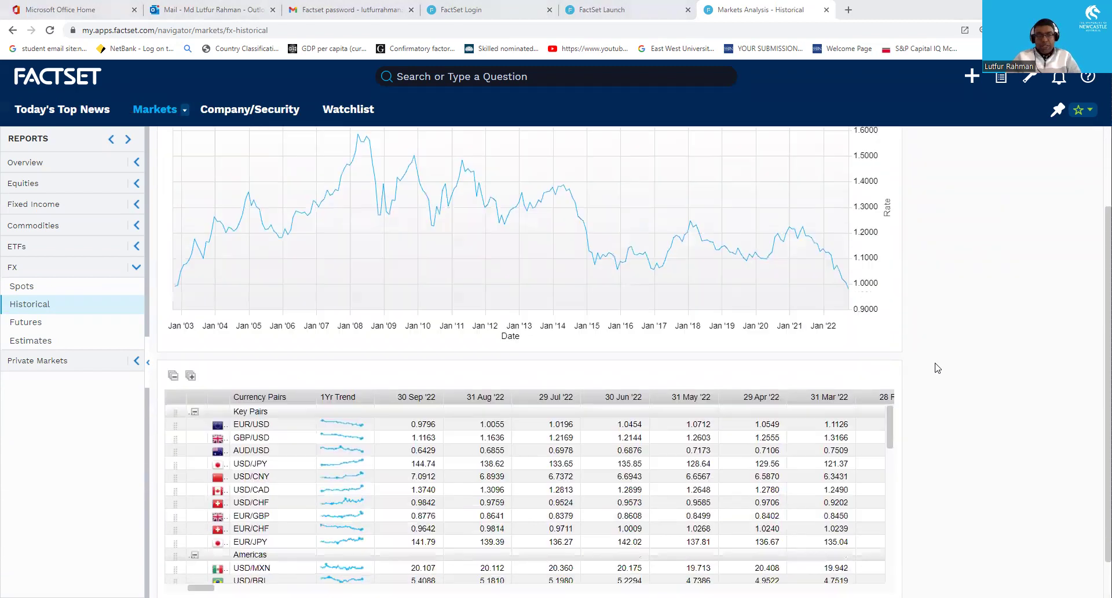
pyautogui.scroll(-1, 938, 367)
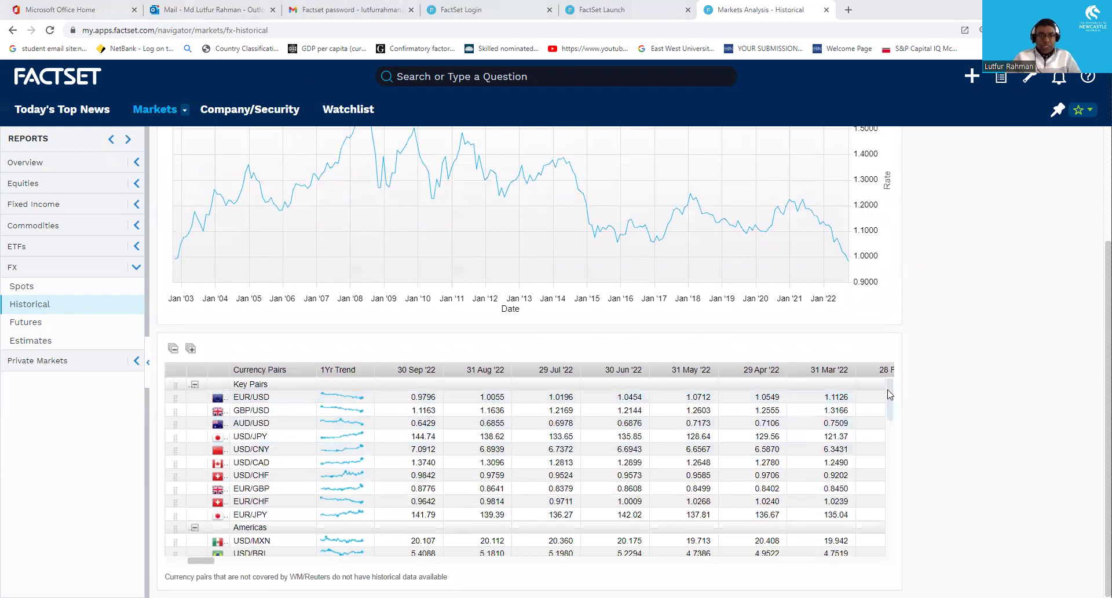
pyautogui.scroll(-10, 890, 394)
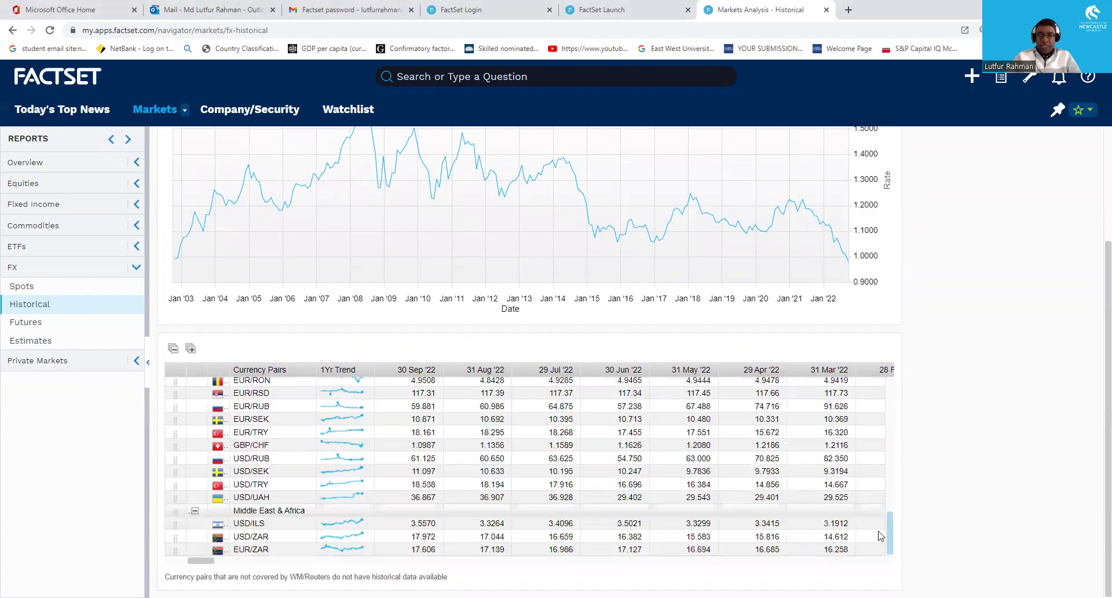
pyautogui.scroll(10, 896, 385)
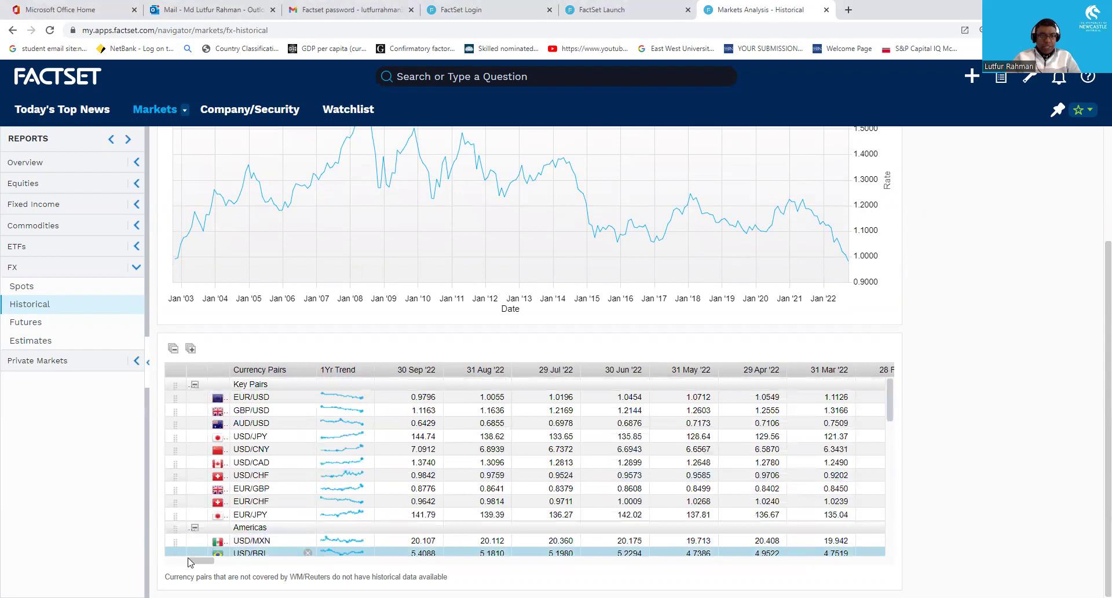
pyautogui.moveTo(198, 563); pyautogui.dragTo(866, 561)
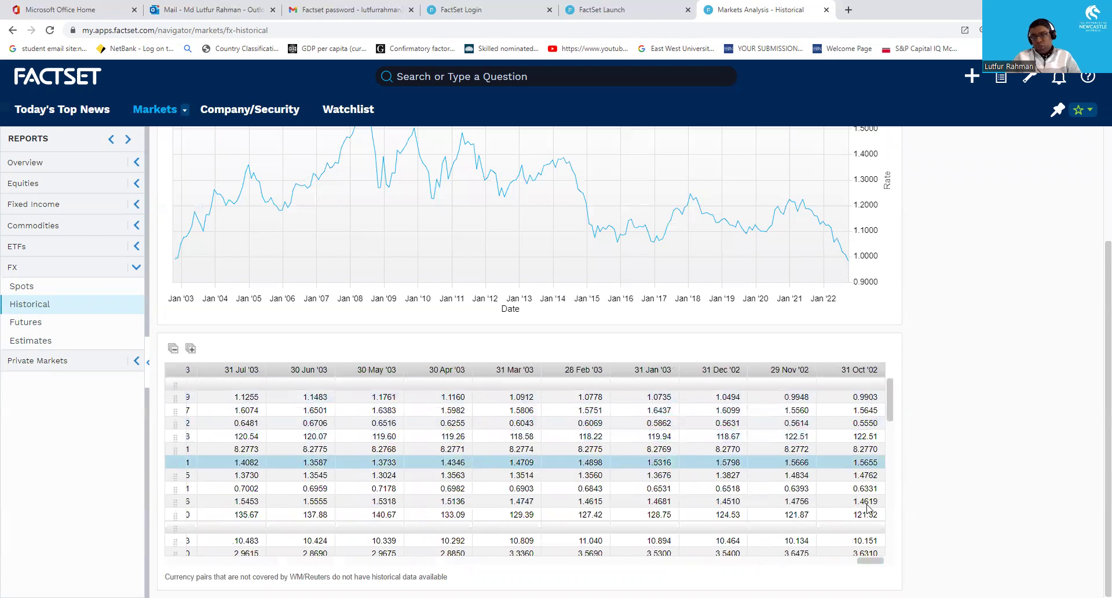
pyautogui.moveTo(862, 564); pyautogui.dragTo(197, 563)
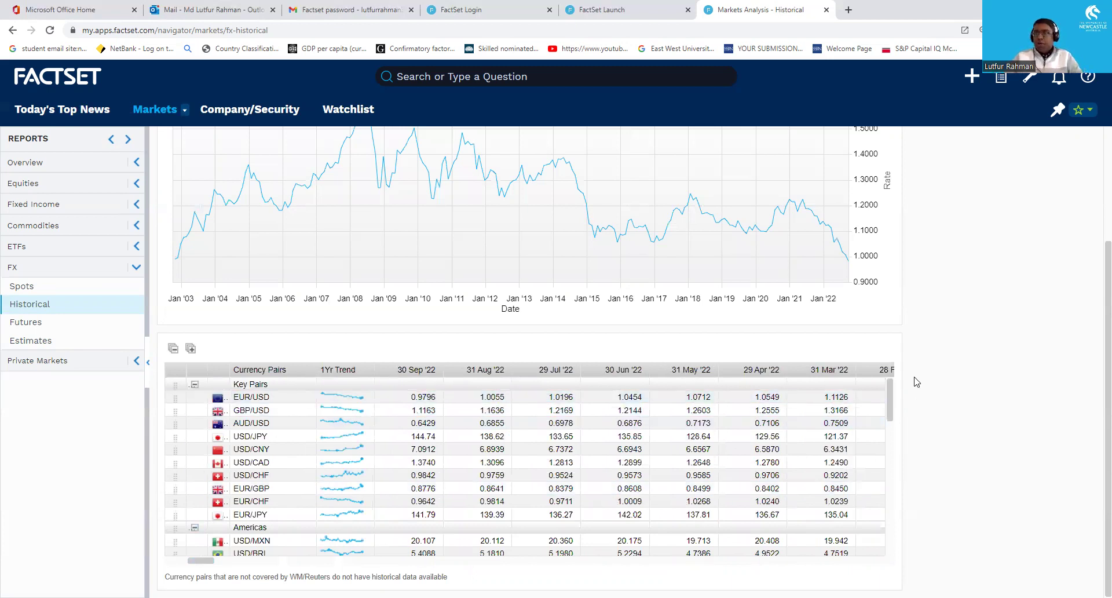
pyautogui.scroll(1, 1096, 227)
pyautogui.scroll(3, 1096, 228)
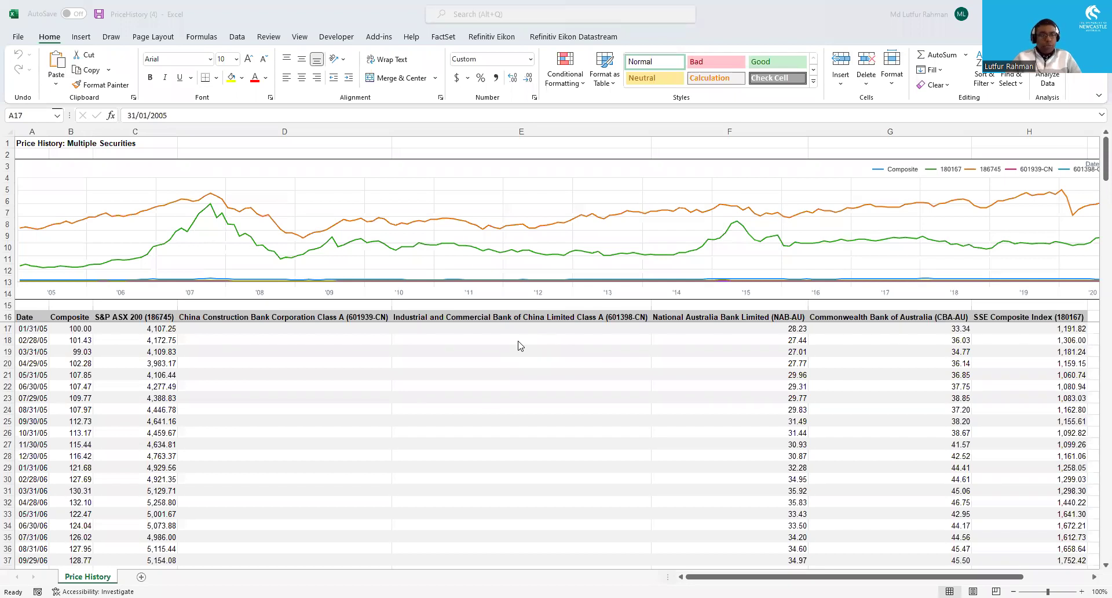
# - In the Excel workbook PriceHistory (4), cut the chart above the price table and delete the empty rows 2 to 15
pyautogui.click(225, 159)
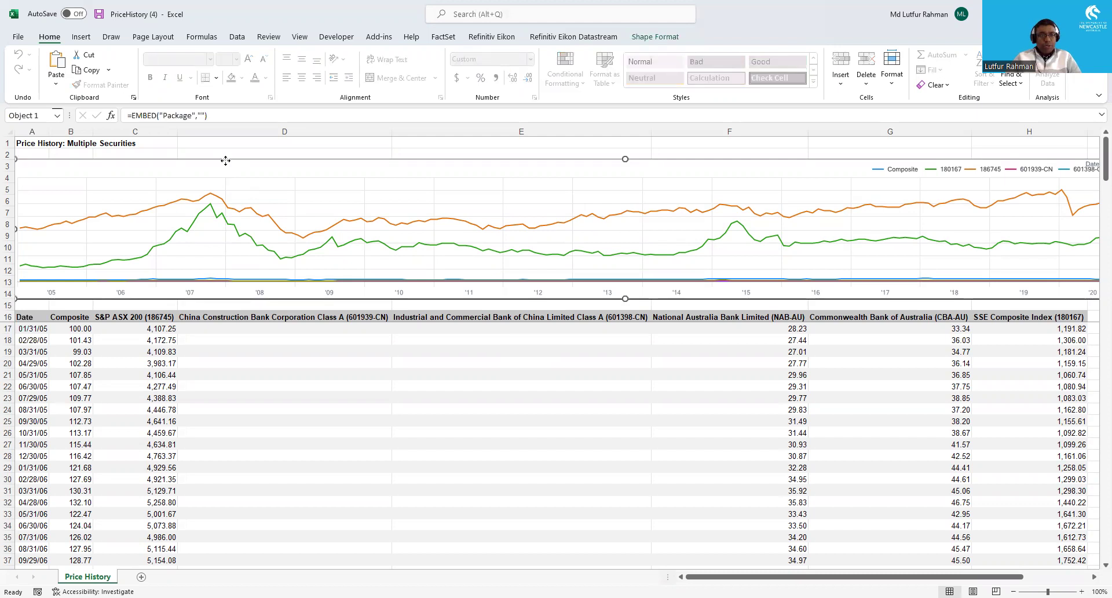
pyautogui.rightClick(225, 160)
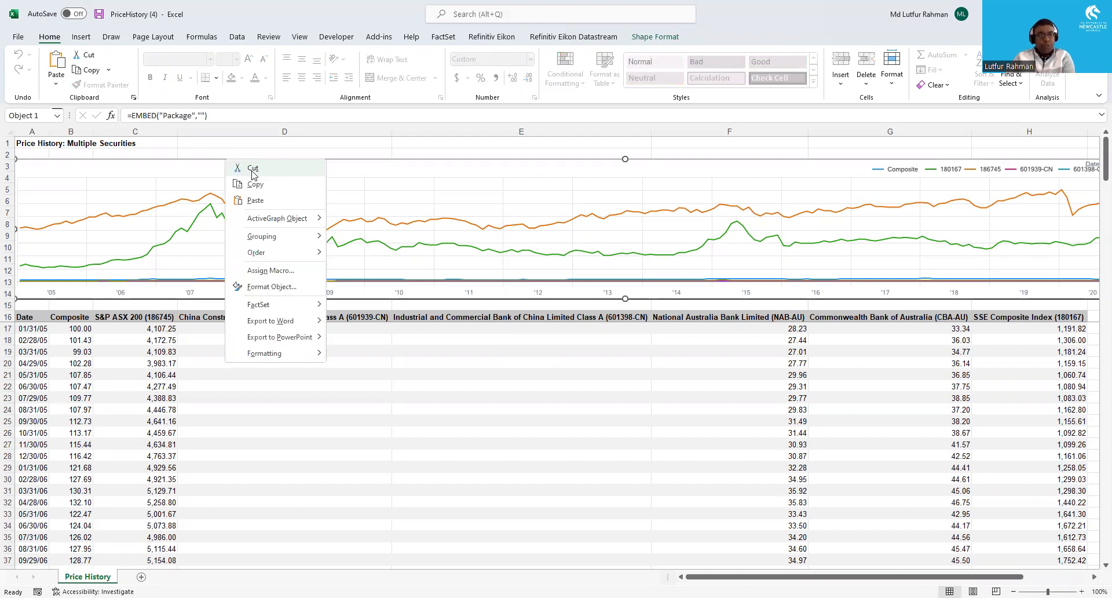
pyautogui.click(252, 169)
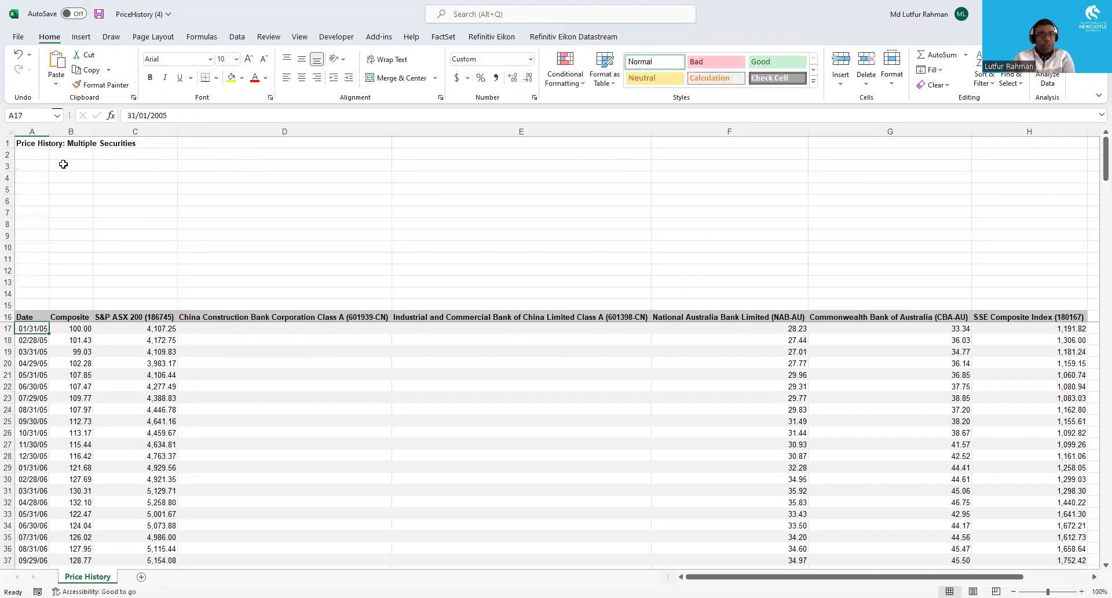
pyautogui.moveTo(8, 154); pyautogui.dragTo(9, 302)
pyautogui.hotkey('ctrl', '-')
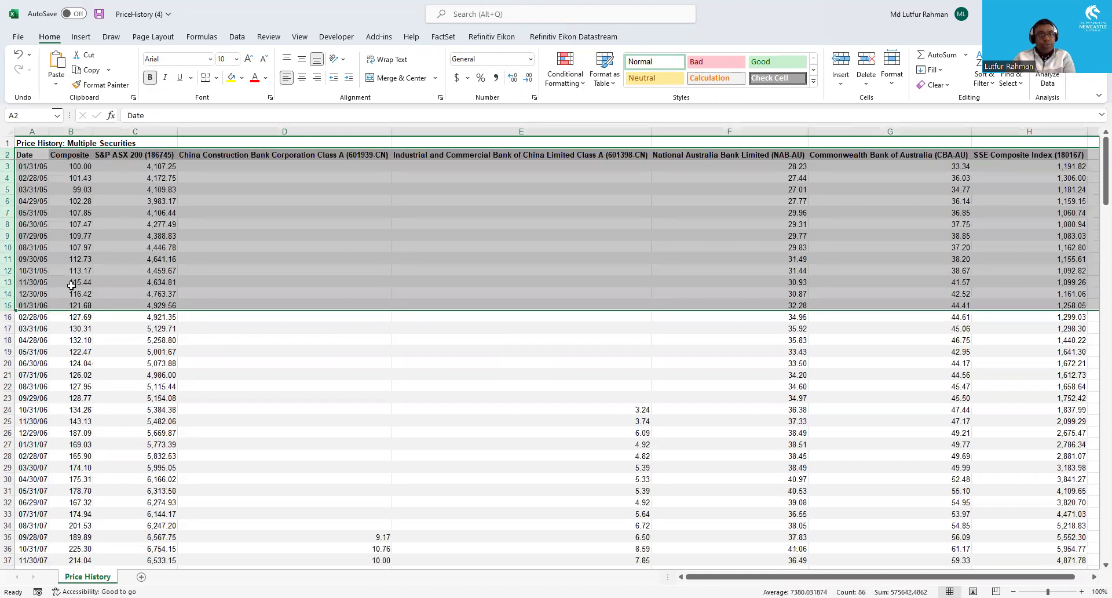
pyautogui.click(328, 281)
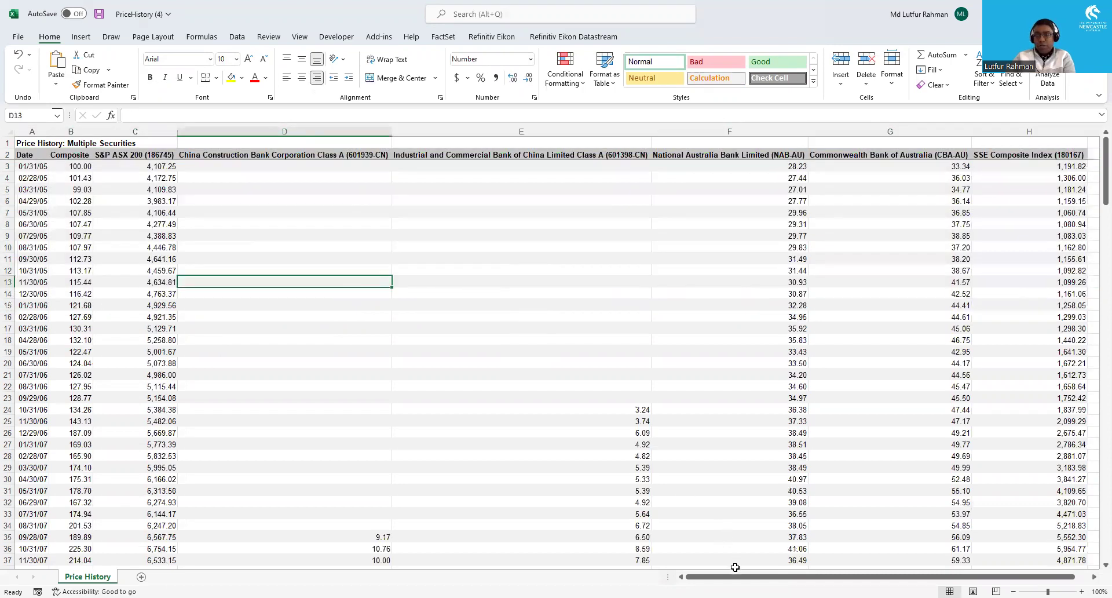
# - Examine the price table's column headers from S&P ASX 200 through the four banks to the SSE Composite Index
pyautogui.moveTo(736, 576)
pyautogui.mouseDown()
pyautogui.moveTo(753, 576)
pyautogui.moveTo(732, 577)
pyautogui.mouseUp()
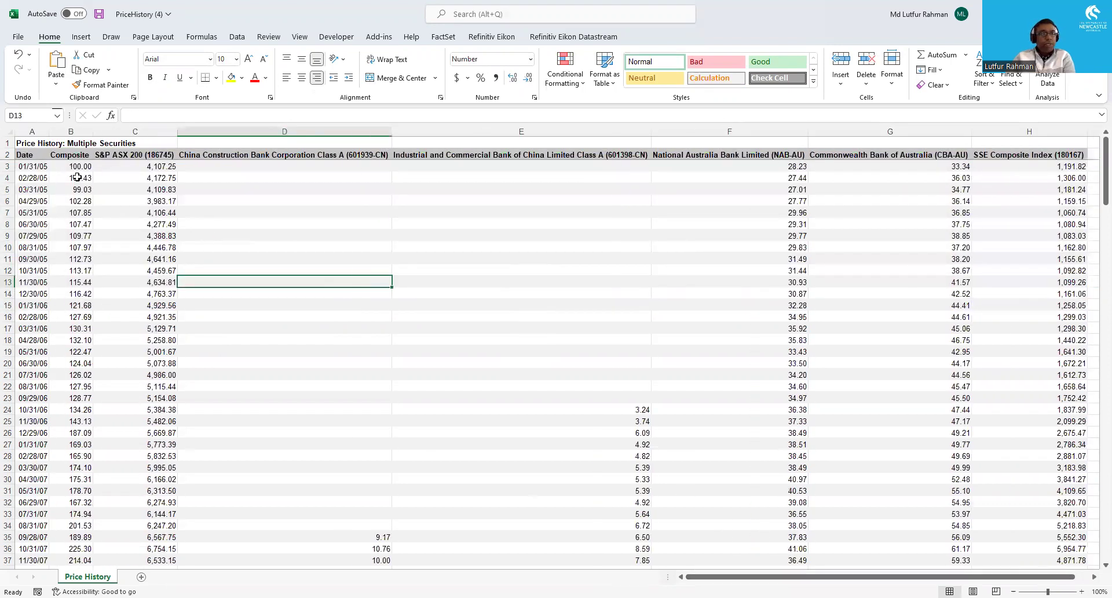
pyautogui.click(115, 155)
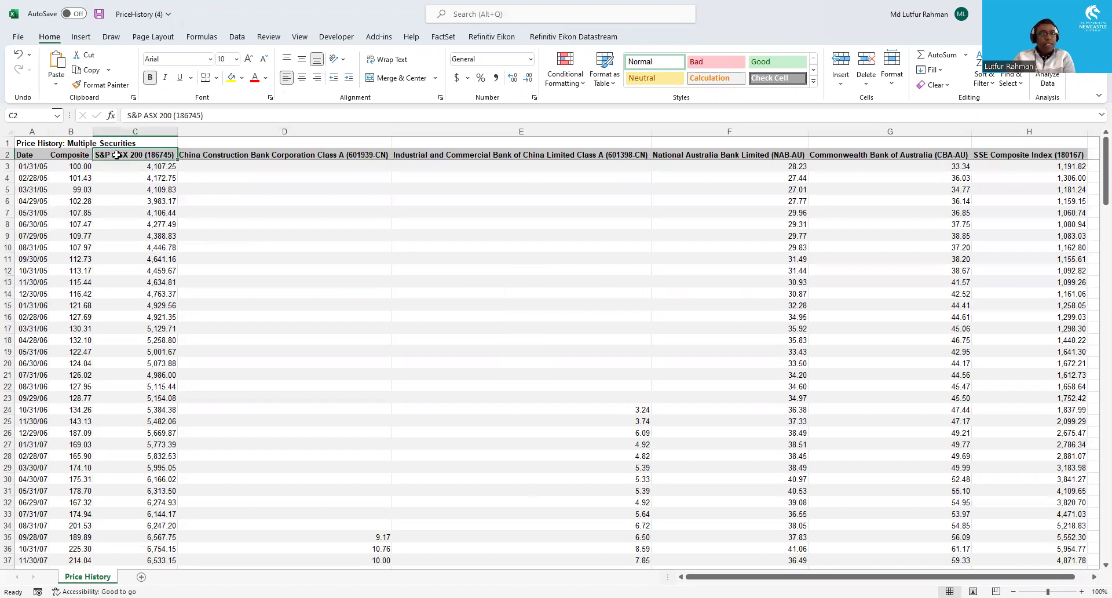
pyautogui.click(228, 155)
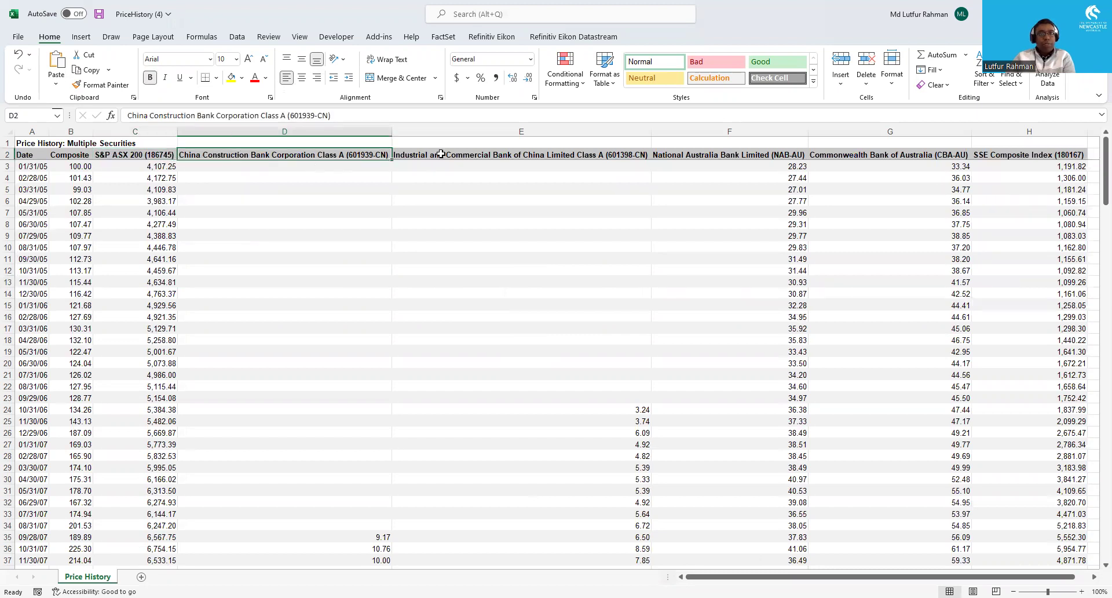
pyautogui.click(443, 154)
pyautogui.click(701, 155)
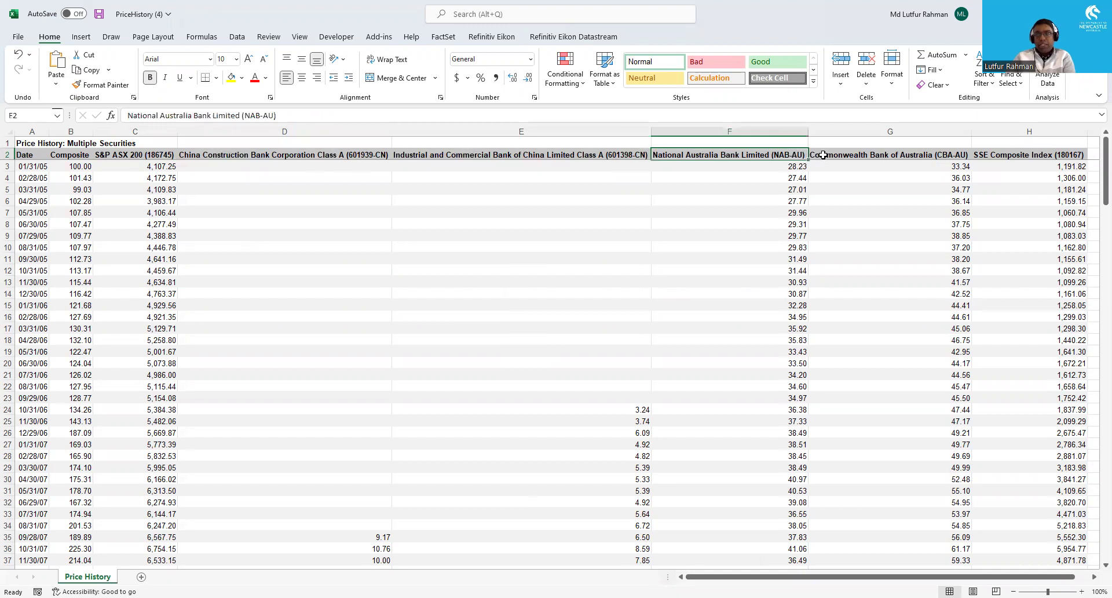
pyautogui.click(920, 157)
pyautogui.click(1011, 155)
pyautogui.moveTo(984, 576); pyautogui.dragTo(999, 576)
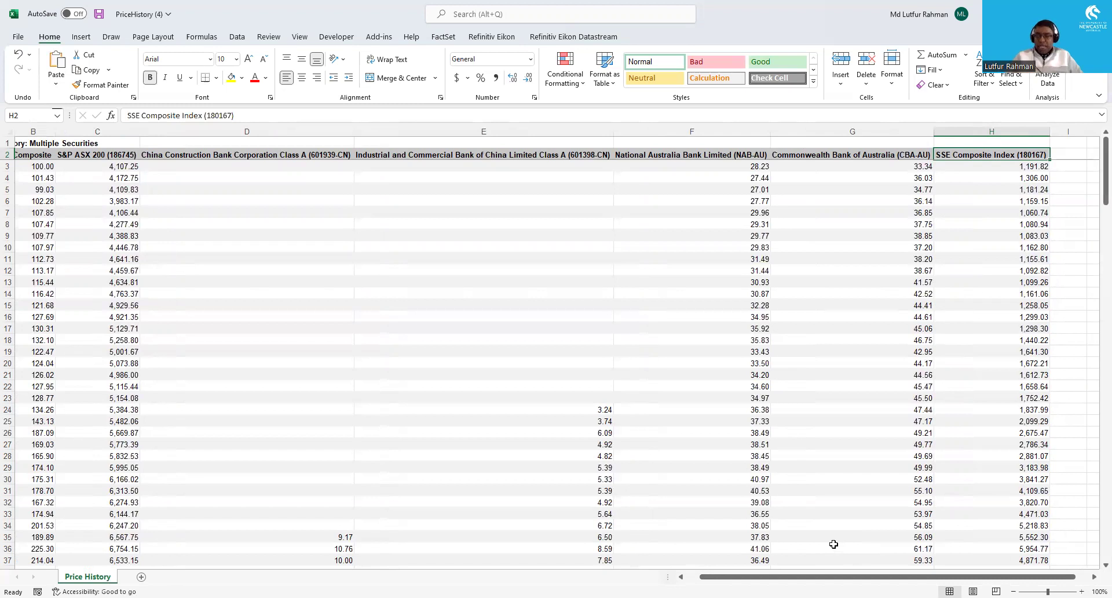
pyautogui.hscroll(5, 473, 195)
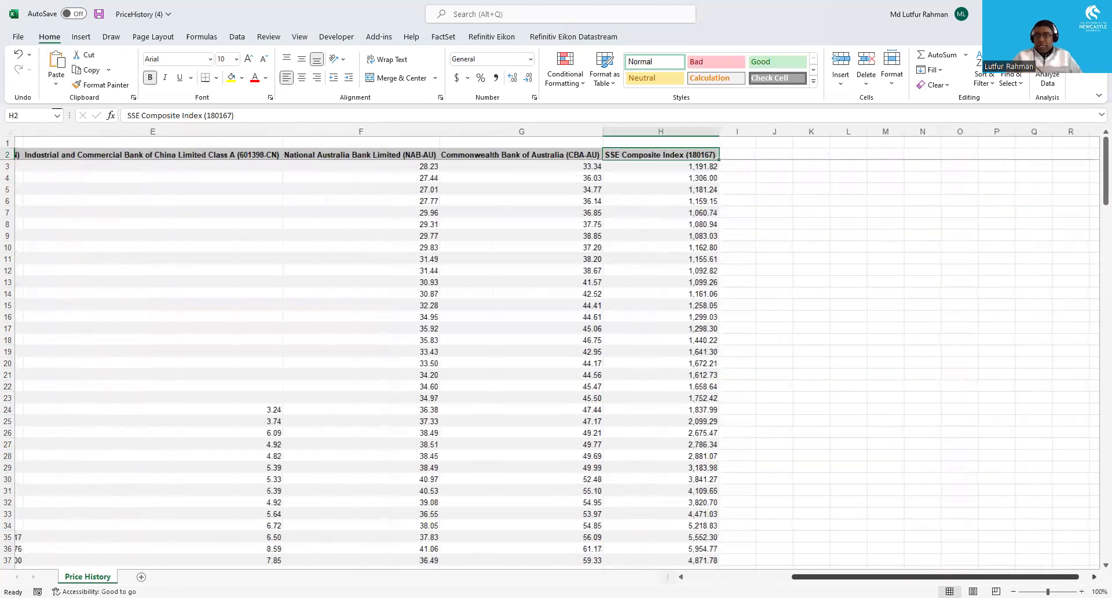
pyautogui.click(472, 177)
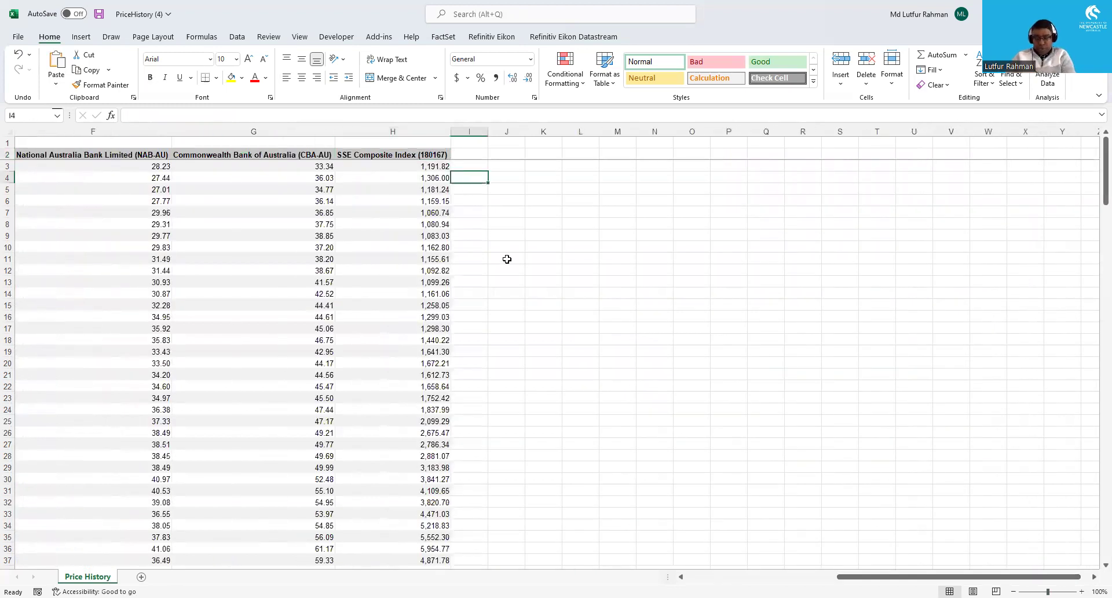
pyautogui.write('=')
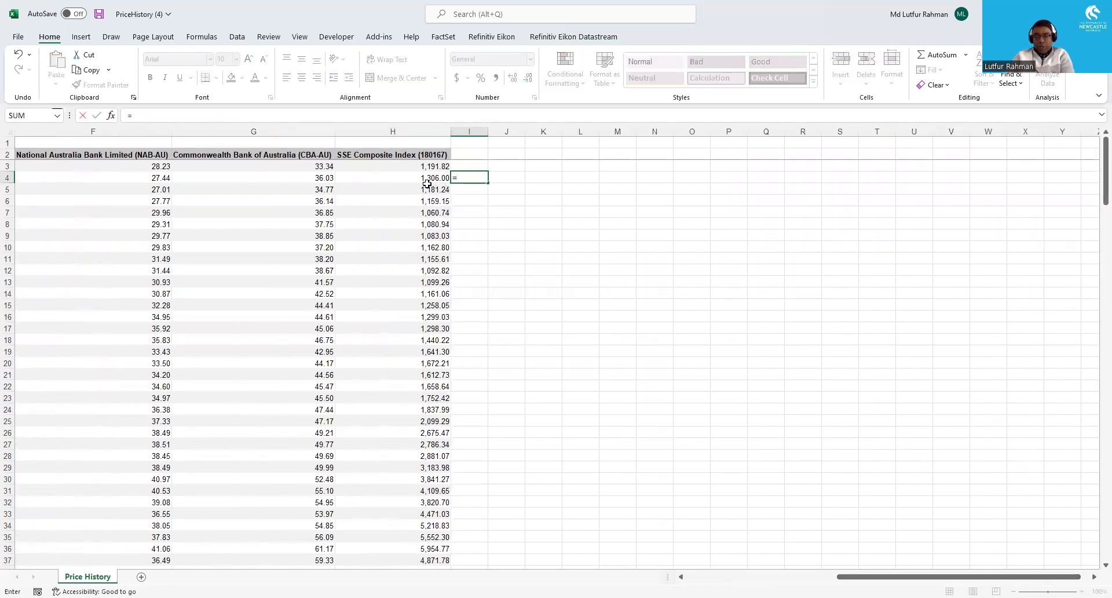
pyautogui.click(425, 180)
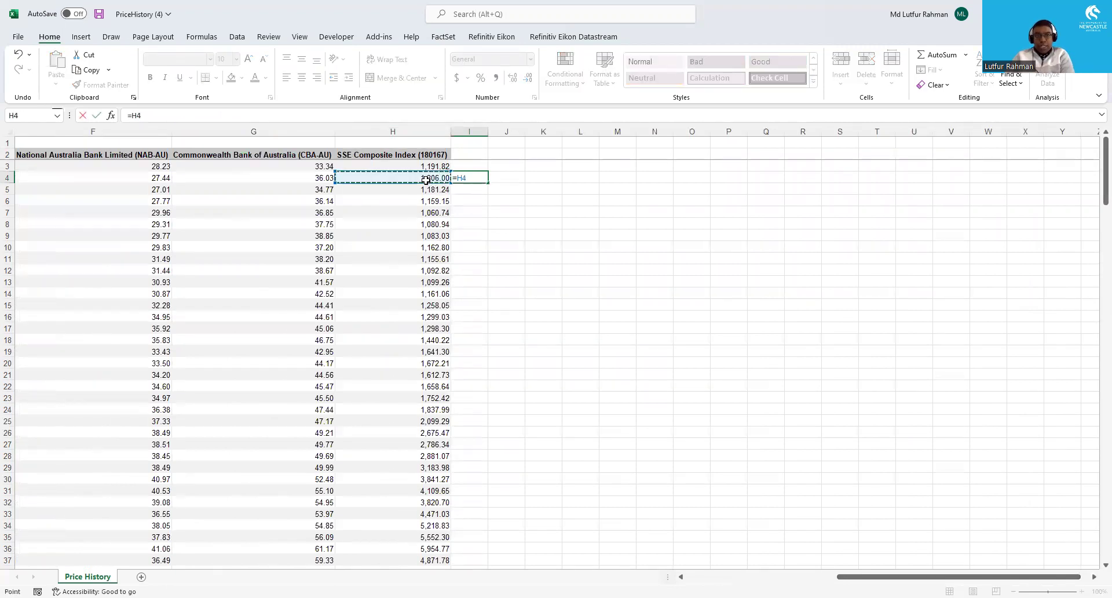
pyautogui.write('/')
pyautogui.click(425, 166)
pyautogui.write(')')
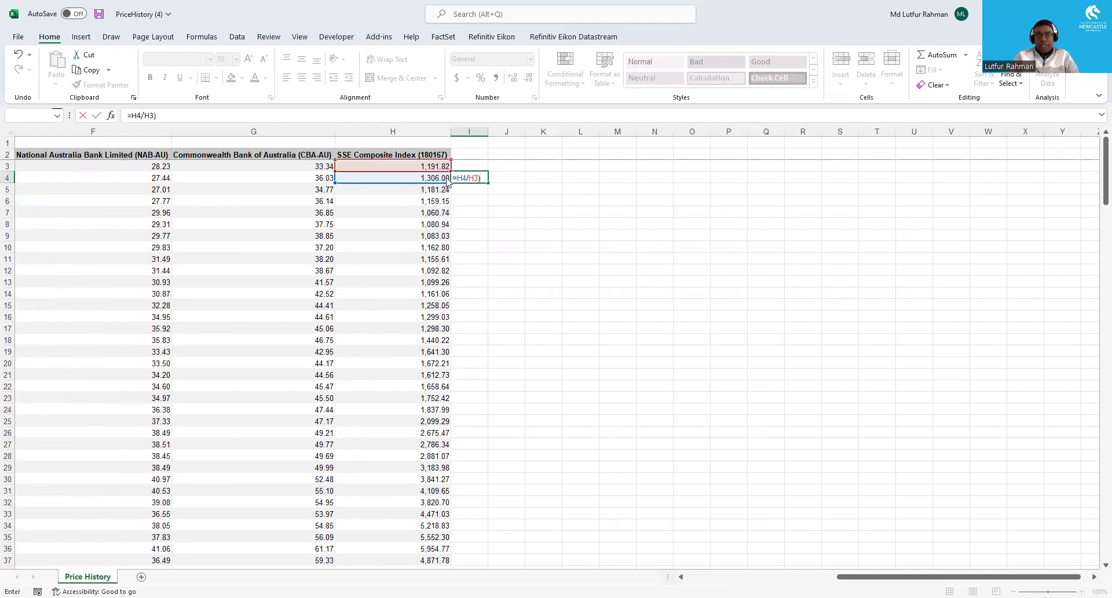
pyautogui.press('Return')
pyautogui.click(553, 348)
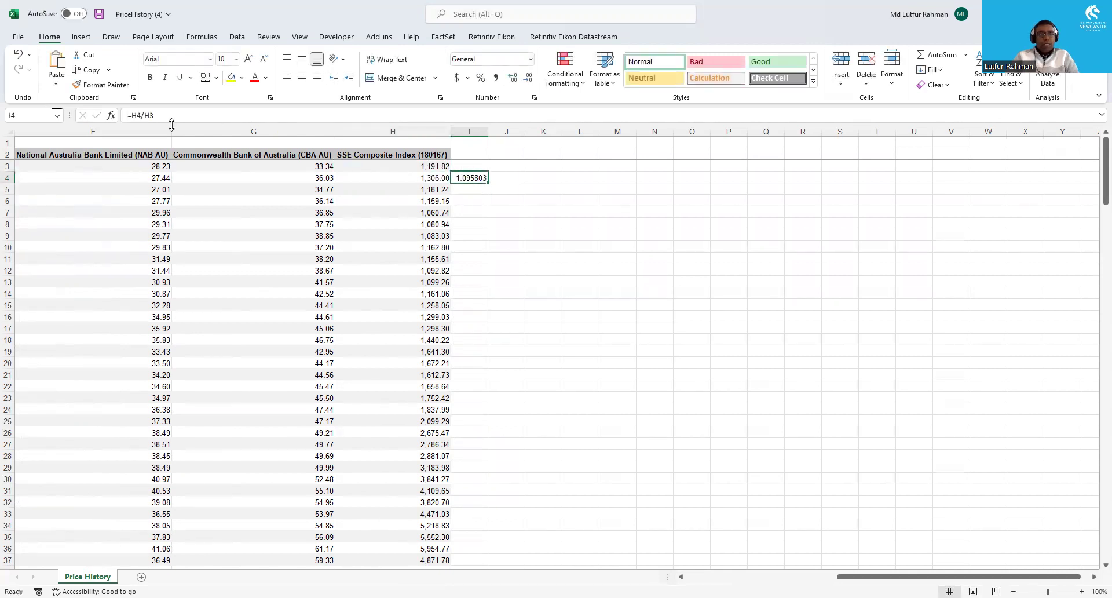
pyautogui.press('Delete')
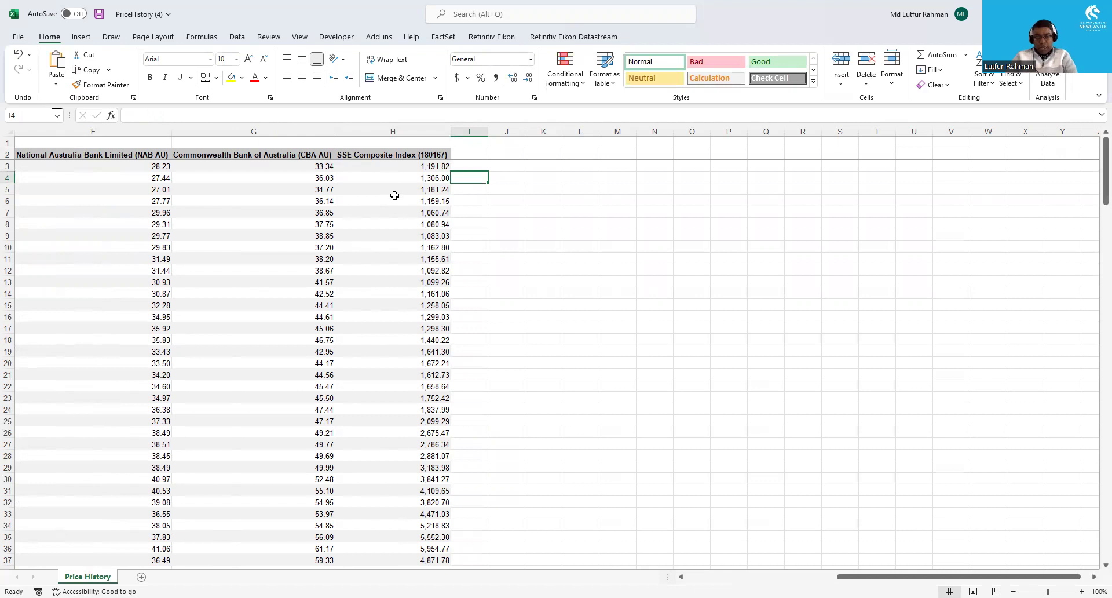
# - Calculate the SSE Composite Index monthly return in I4 with =(H4-H3)/H3 and fill the formula down the column
pyautogui.write('=')
pyautogui.click(421, 179)
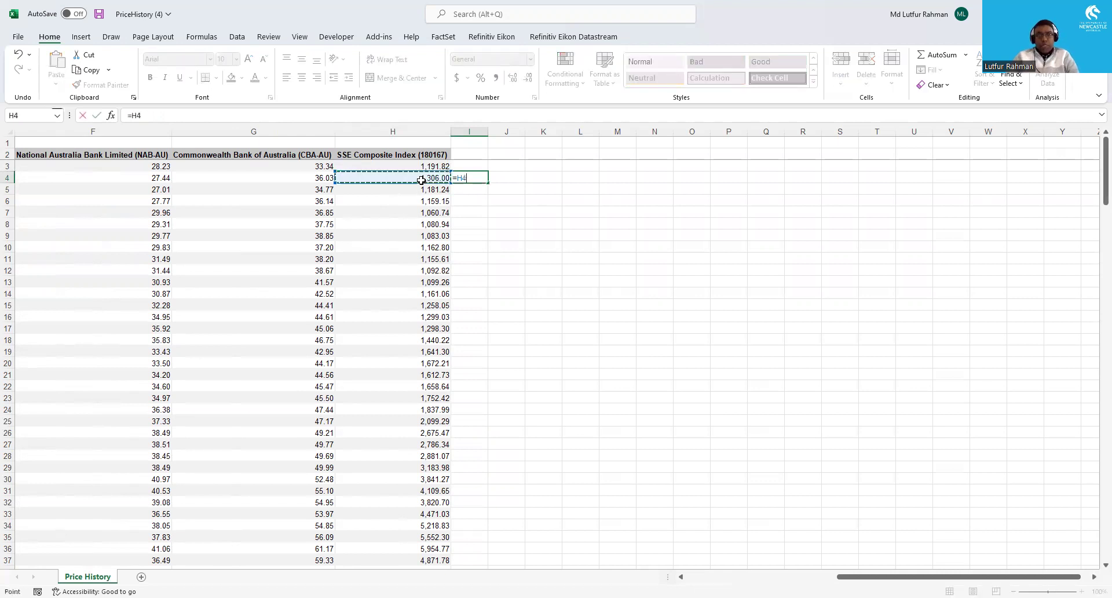
pyautogui.write('-')
pyautogui.click(433, 166)
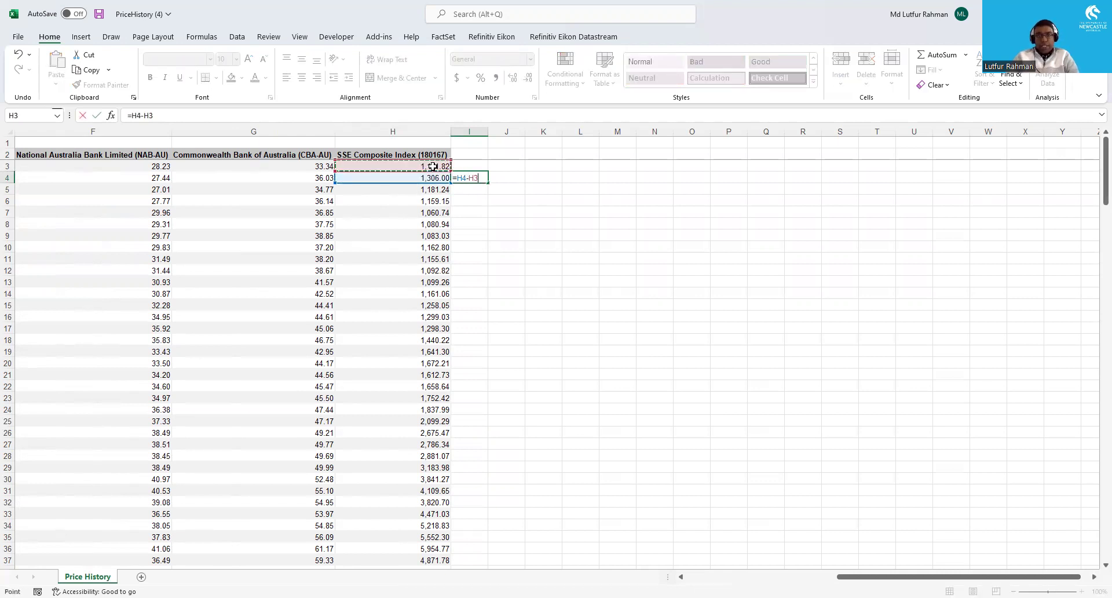
pyautogui.write(')/')
pyautogui.click(433, 167)
pyautogui.click(459, 179)
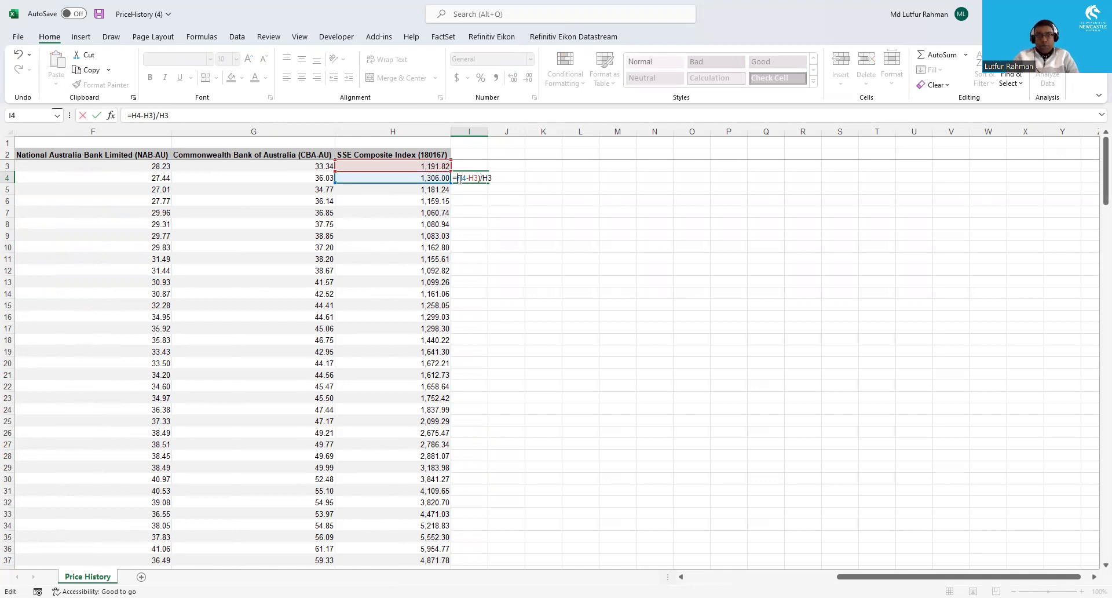
pyautogui.write('(')
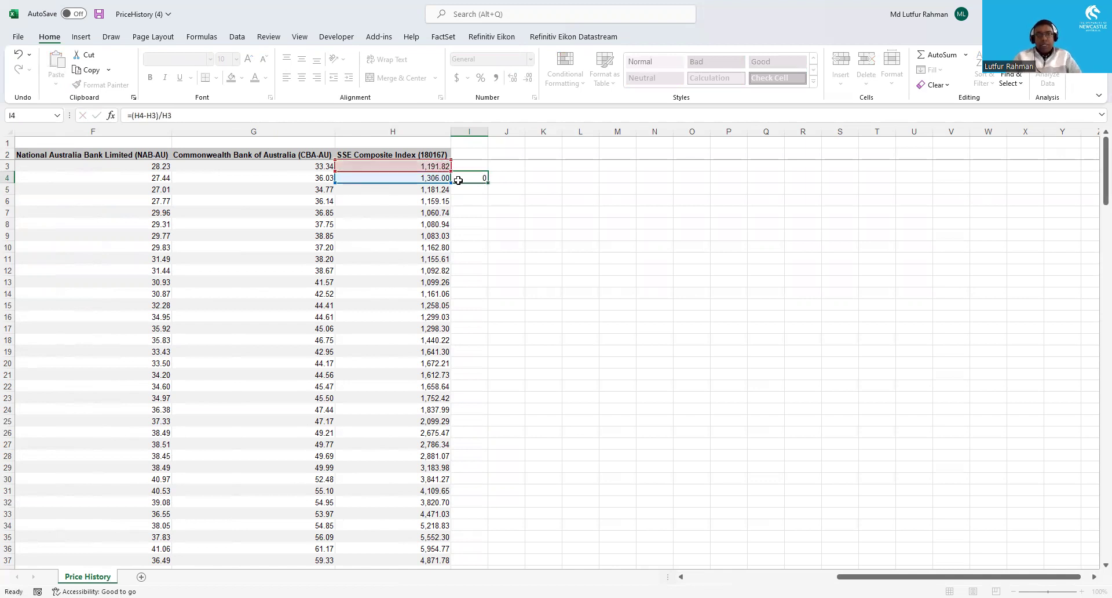
pyautogui.press('Return')
pyautogui.click(472, 178)
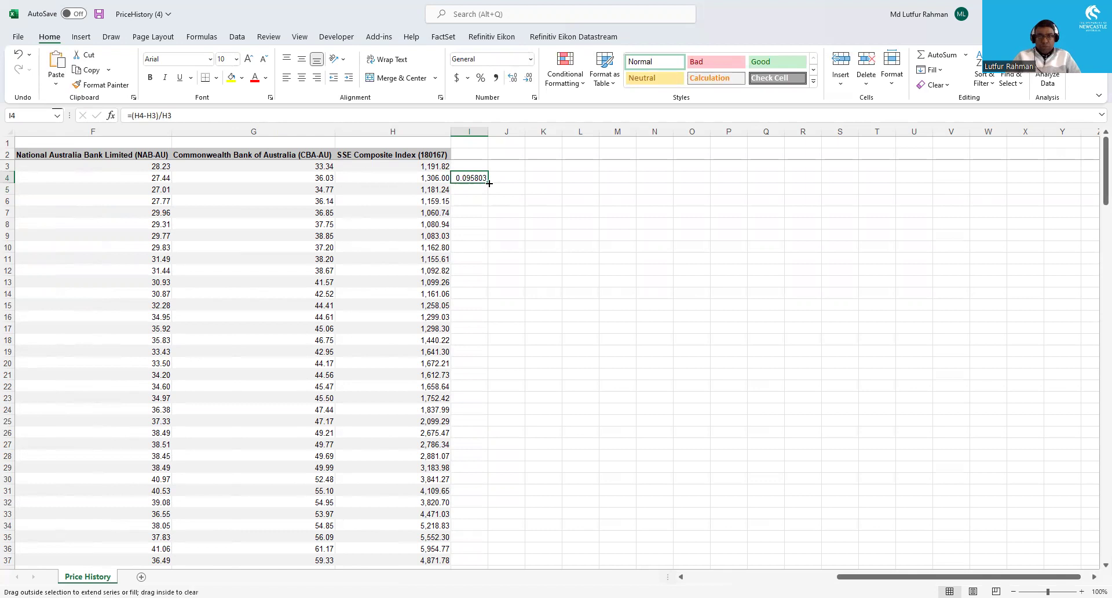
pyautogui.doubleClick(489, 183)
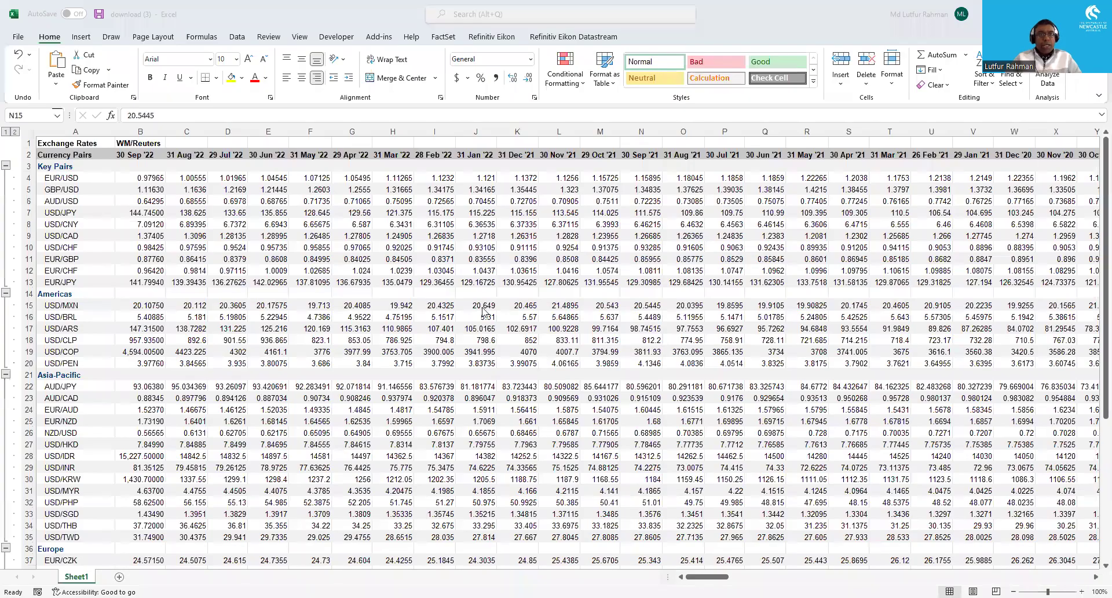
# - Switch to the download (3) workbook and examine the exchange rate table down to the Middle East & Africa pairs
pyautogui.hotkey('alt', 'Tab')
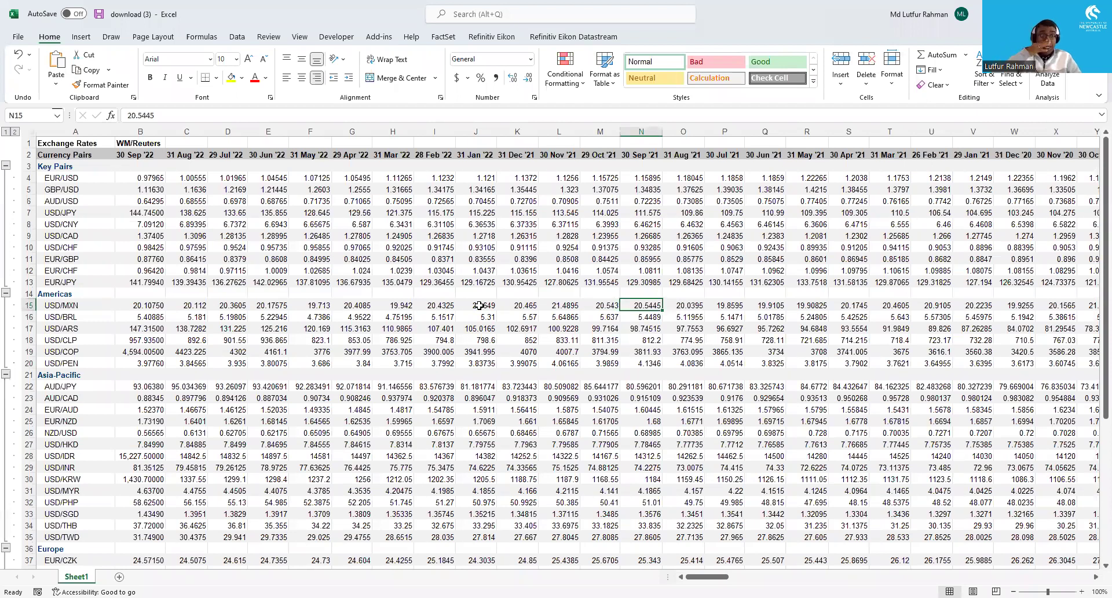
pyautogui.click(149, 179)
pyautogui.scroll(-8, 184, 280)
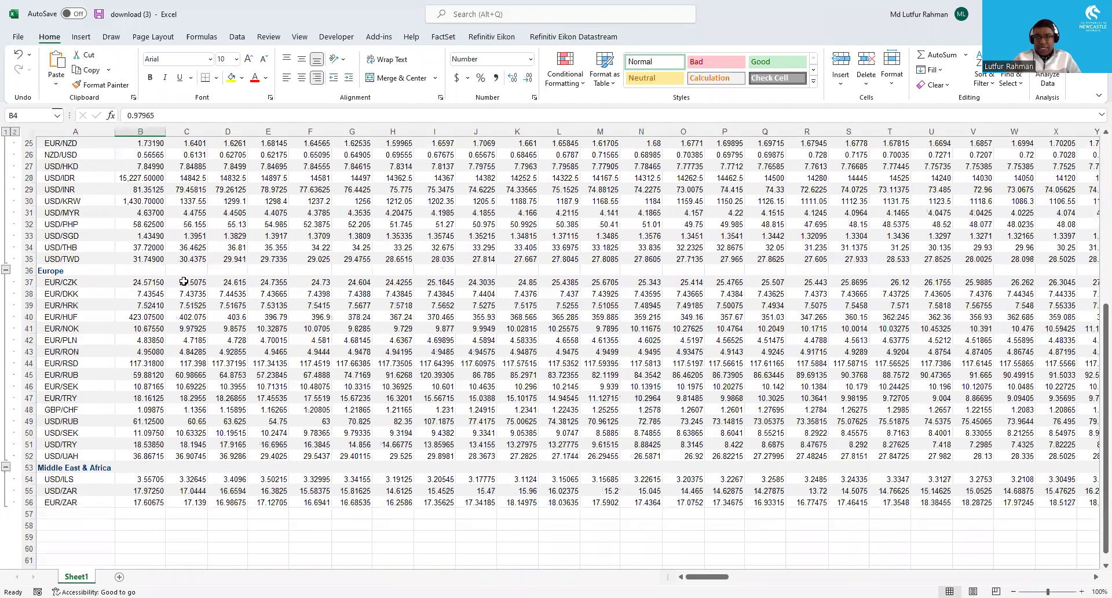
pyautogui.scroll(8, 184, 281)
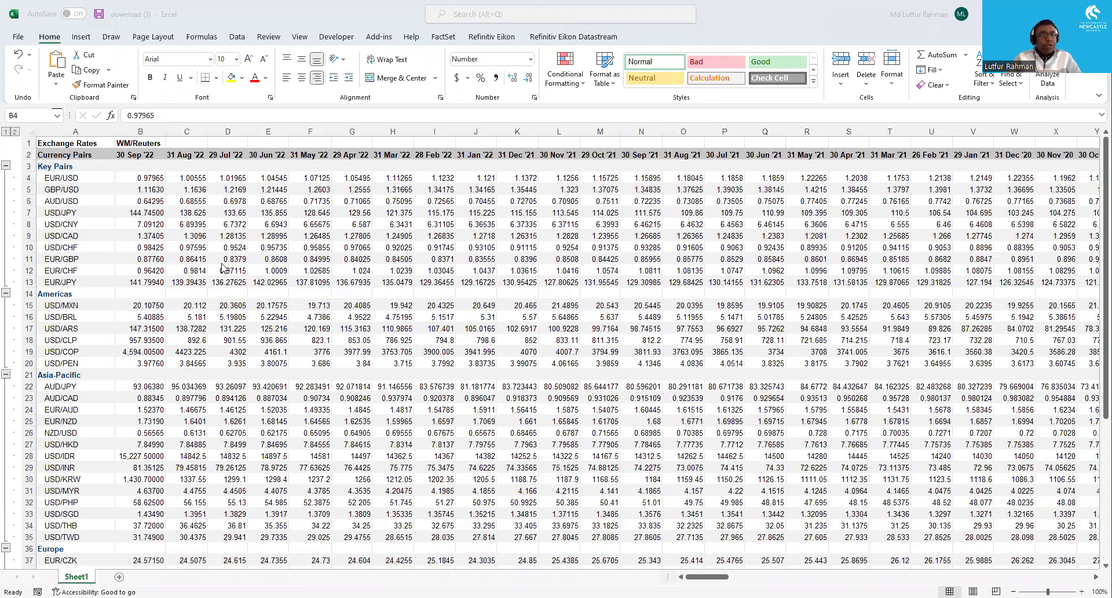
pyautogui.hotkey('alt', 'Tab')
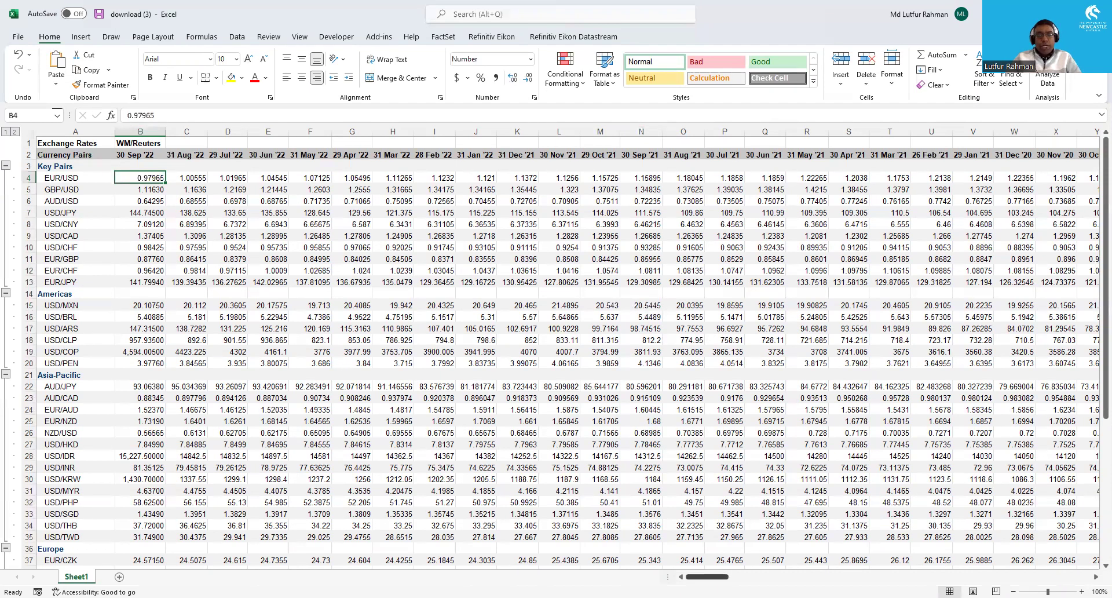
# - Delete the 2022 exchange rate columns B to J, from 30 Sep '22 to 31 Jan '22
pyautogui.moveTo(145, 133); pyautogui.dragTo(165, 133)
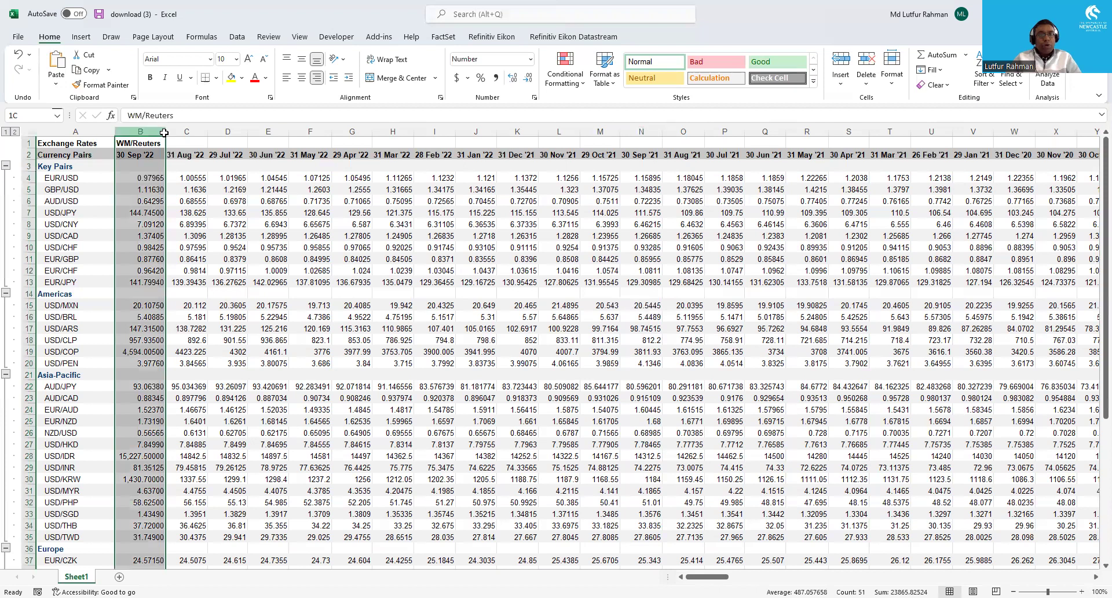
pyautogui.moveTo(368, 141); pyautogui.dragTo(461, 144)
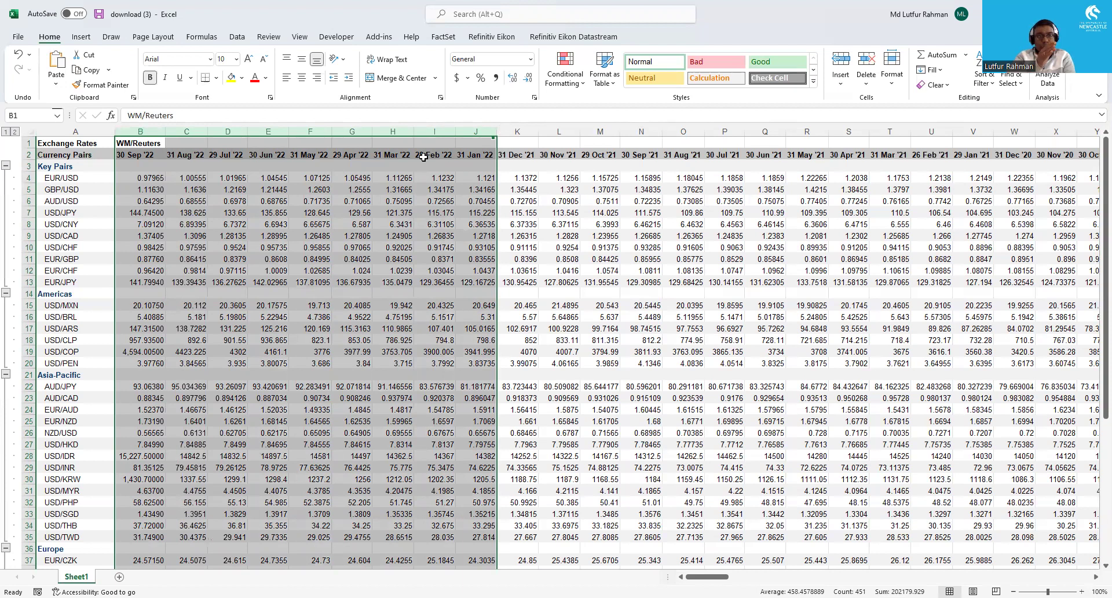
pyautogui.hotkey('ctrl', '-')
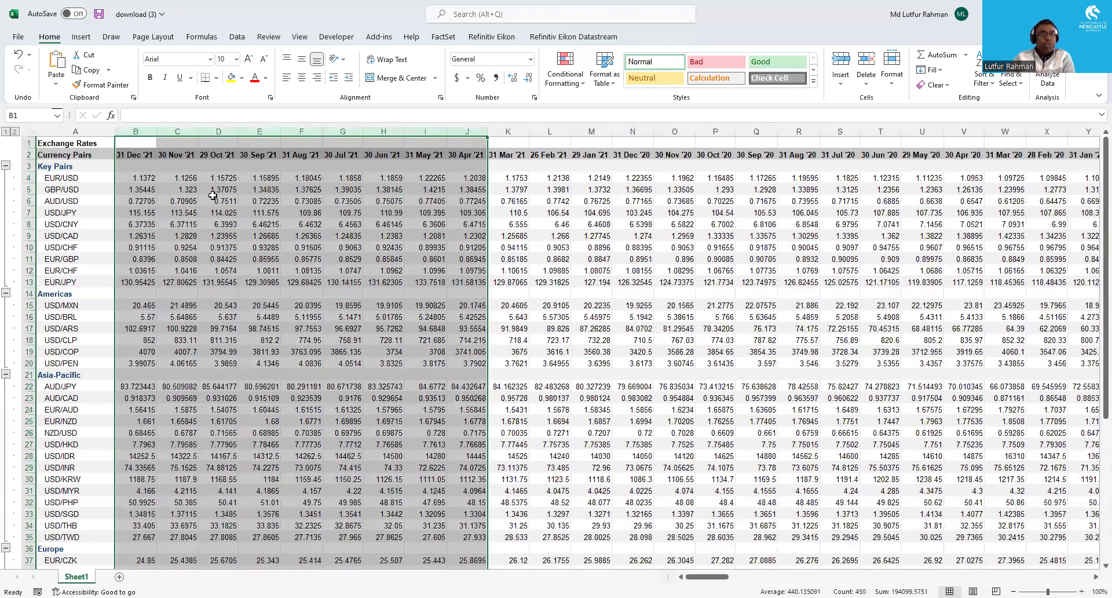
pyautogui.click(219, 201)
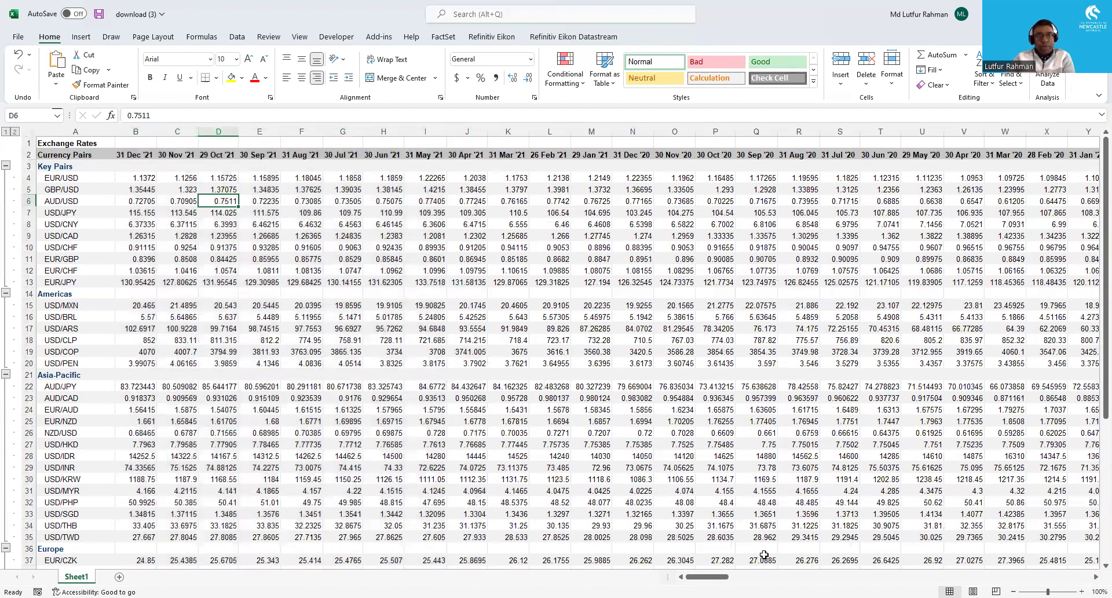
# - Delete the exchange rate columns older than 31 Jan '05, GX to HX, covering 31 Dec '04 to 31 Oct '02
pyautogui.moveTo(703, 576); pyautogui.dragTo(1024, 576)
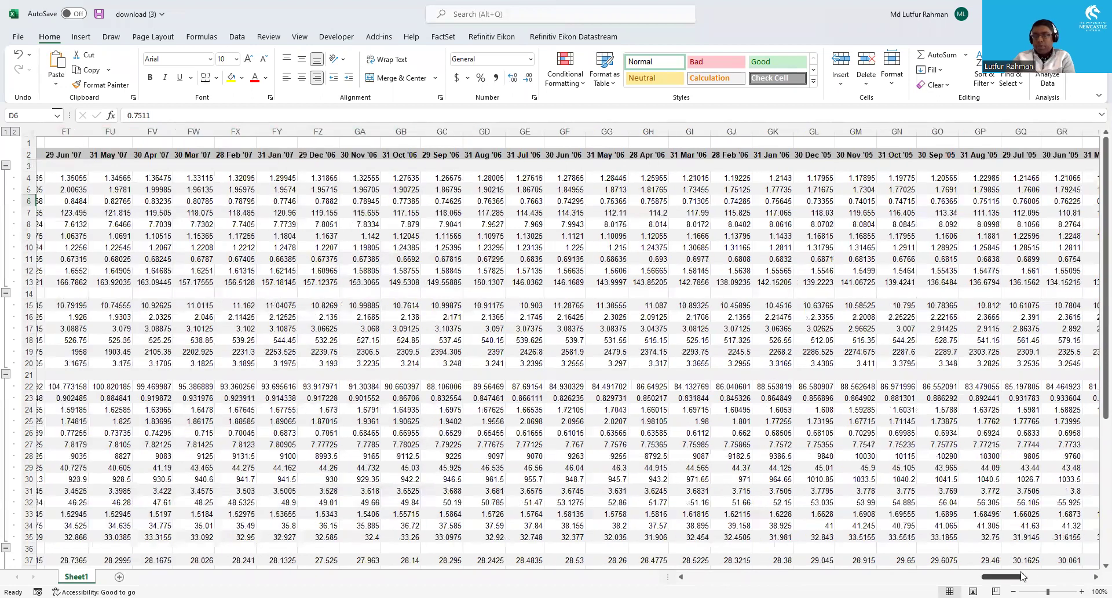
pyautogui.hscroll(10, 770, 171)
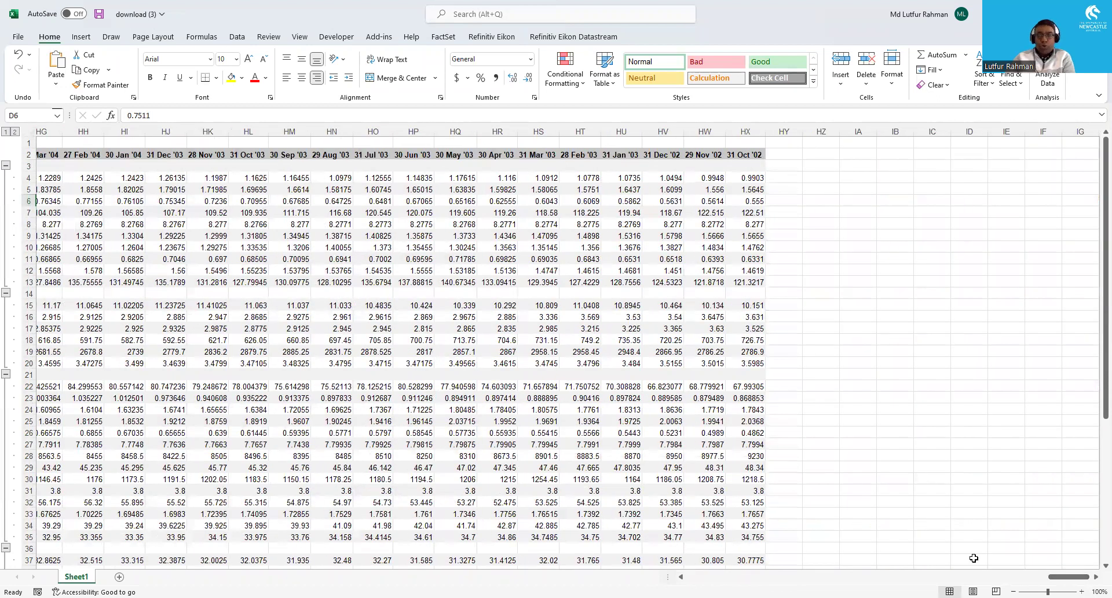
pyautogui.moveTo(1068, 577); pyautogui.dragTo(1051, 576)
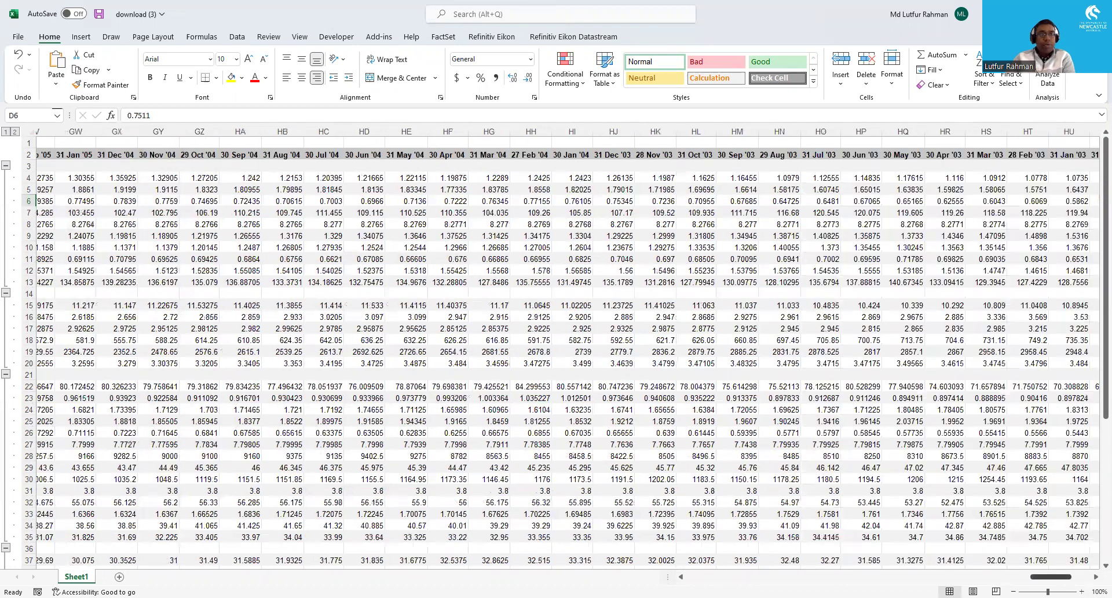
pyautogui.click(76, 154)
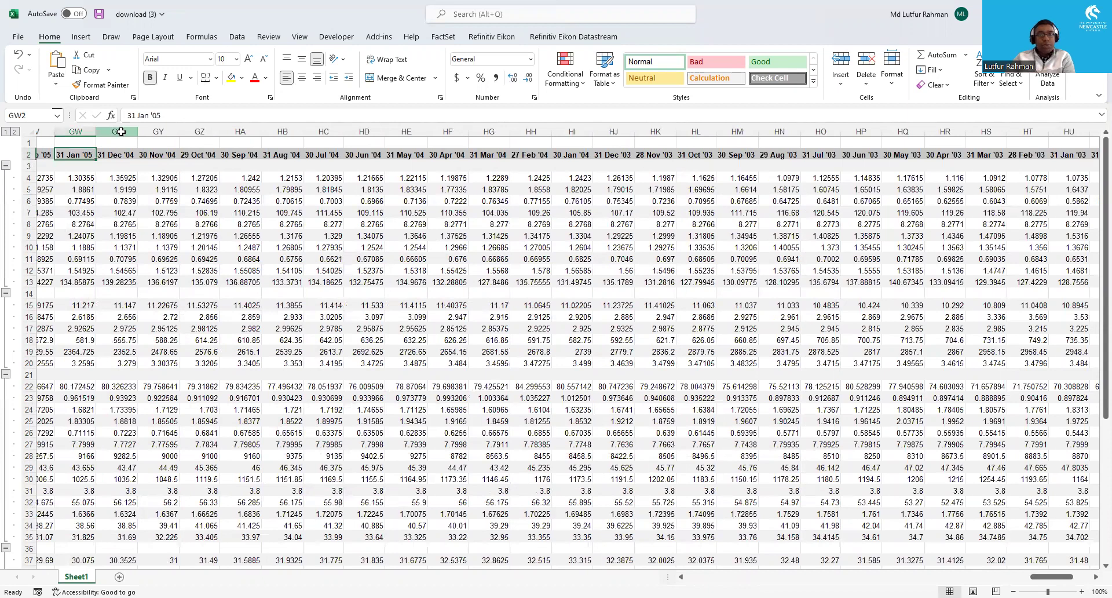
pyautogui.click(117, 131)
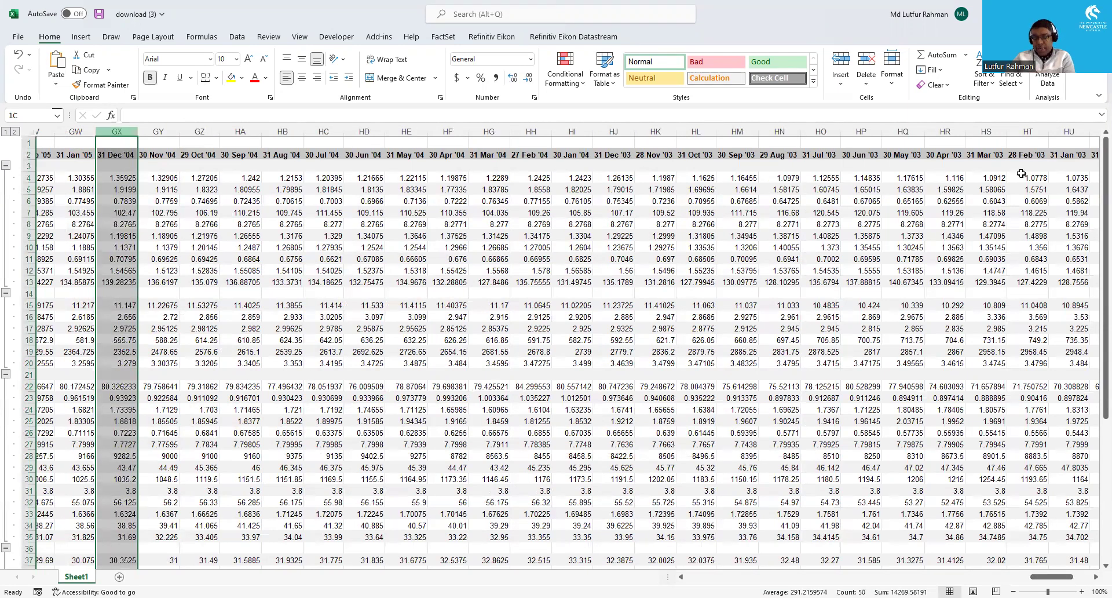
pyautogui.hotkey('ctrl', 'shift', 'Right')
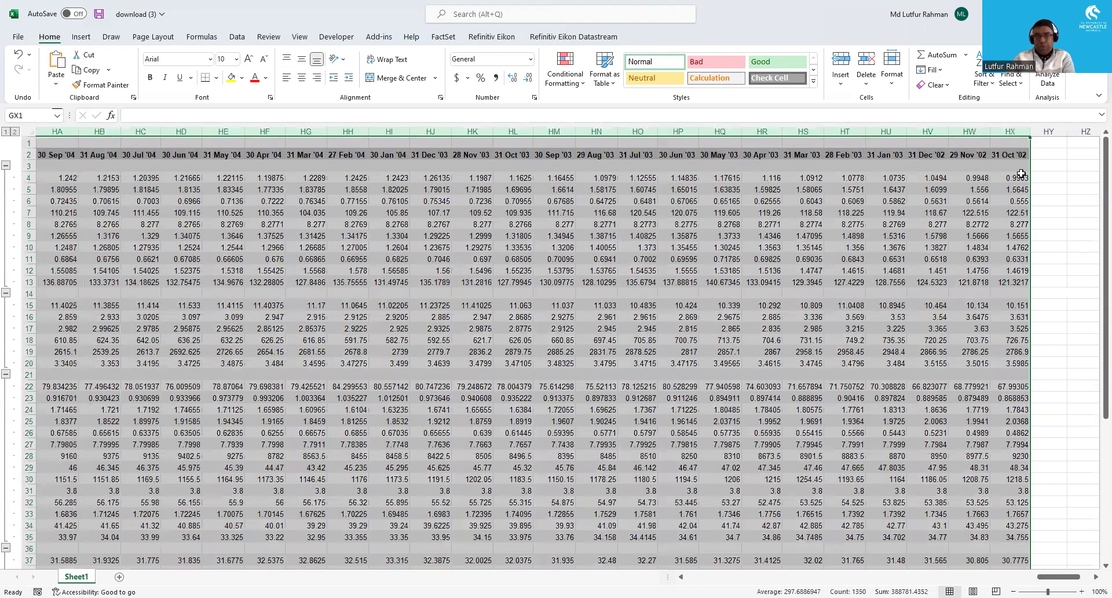
pyautogui.press('Delete')
# - Check the oldest remaining date header, 31 Jan '05 in GW2, and return to the newest monthly columns
pyautogui.click(582, 294)
pyautogui.press('Left')
pyautogui.press('Left')
pyautogui.press('Up')
pyautogui.press('Up')
pyautogui.press('Up')
pyautogui.press('Up')
pyautogui.press('Up')
pyautogui.press('Up')
pyautogui.press('Up')
pyautogui.press('Up')
pyautogui.press('Up')
pyautogui.press('Up')
pyautogui.press('Up')
pyautogui.press('Up')
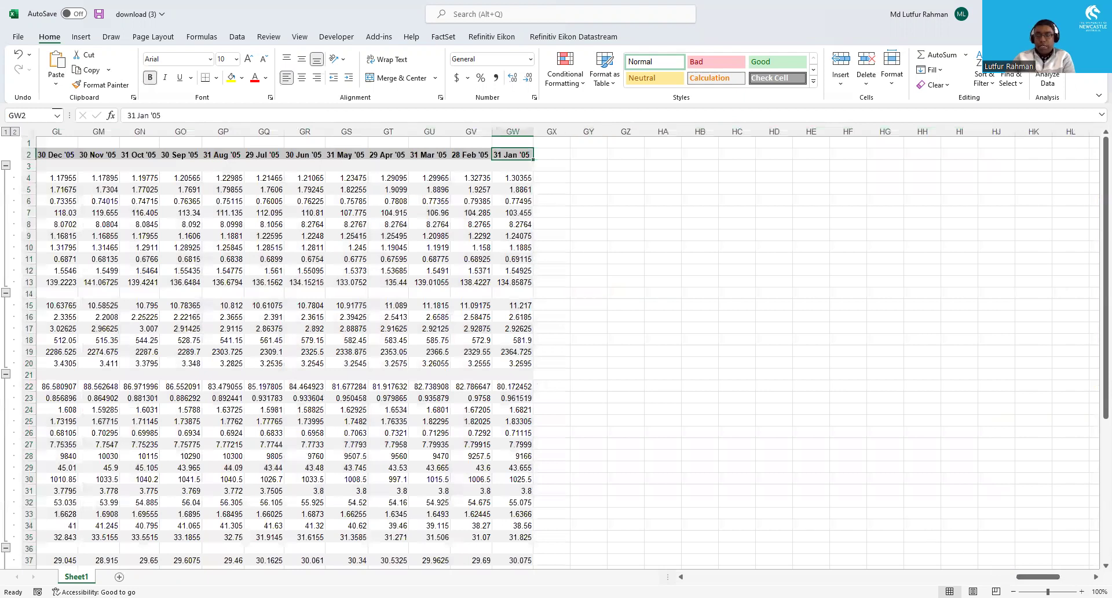
pyautogui.hscroll(1, 556, 345)
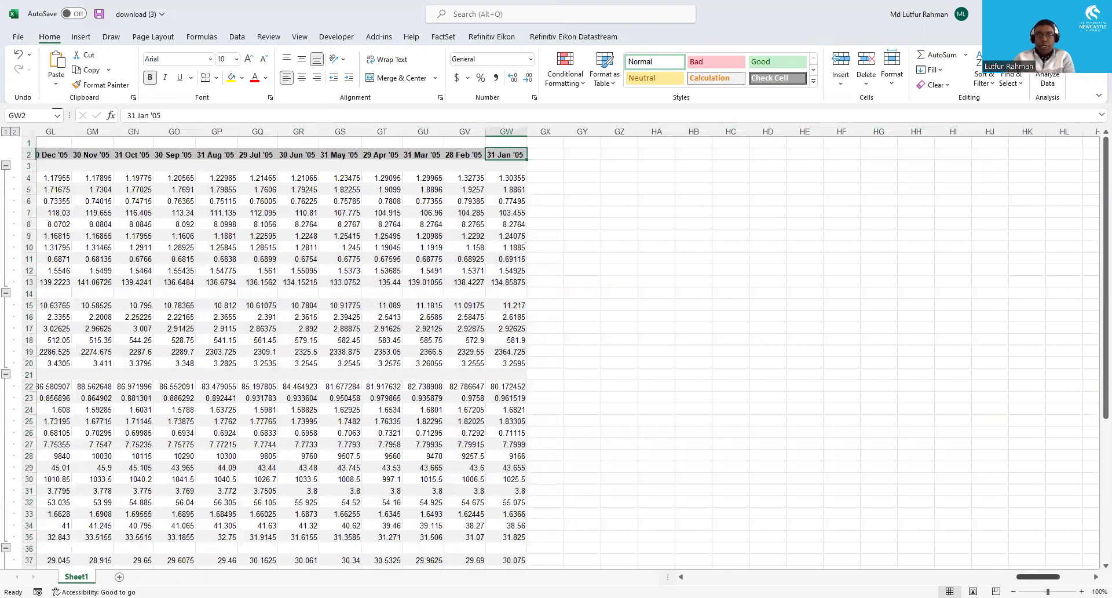
pyautogui.moveTo(1037, 577); pyautogui.dragTo(528, 574)
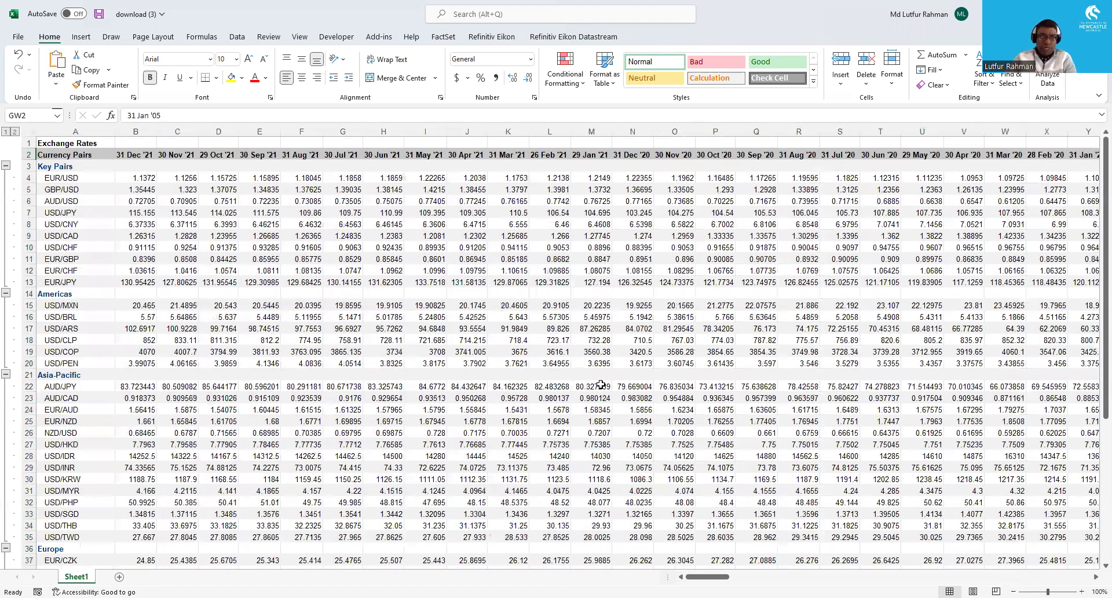
# - Delete the Europe and Middle East & Africa currency pairs in rows 36 to 56
pyautogui.hotkey('ctrl', 'Left')
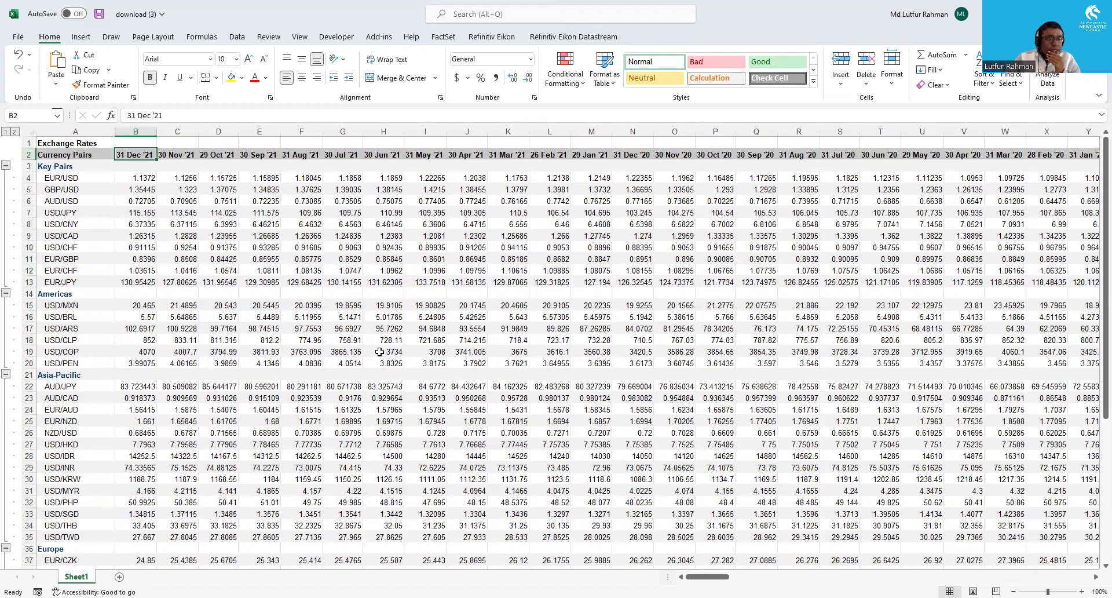
pyautogui.scroll(-4, 379, 351)
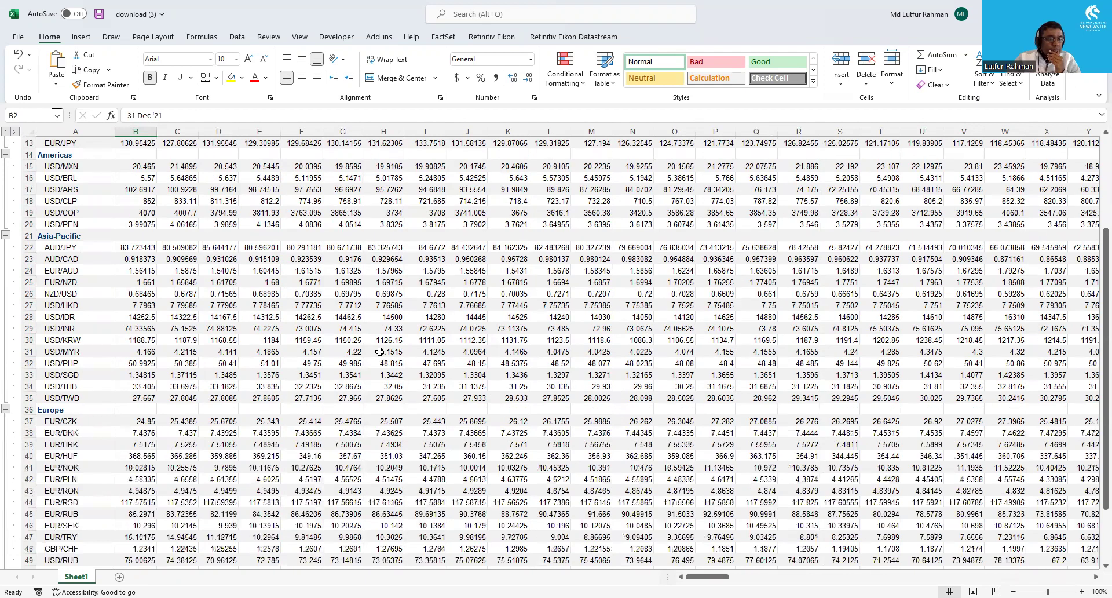
pyautogui.scroll(-3, 379, 352)
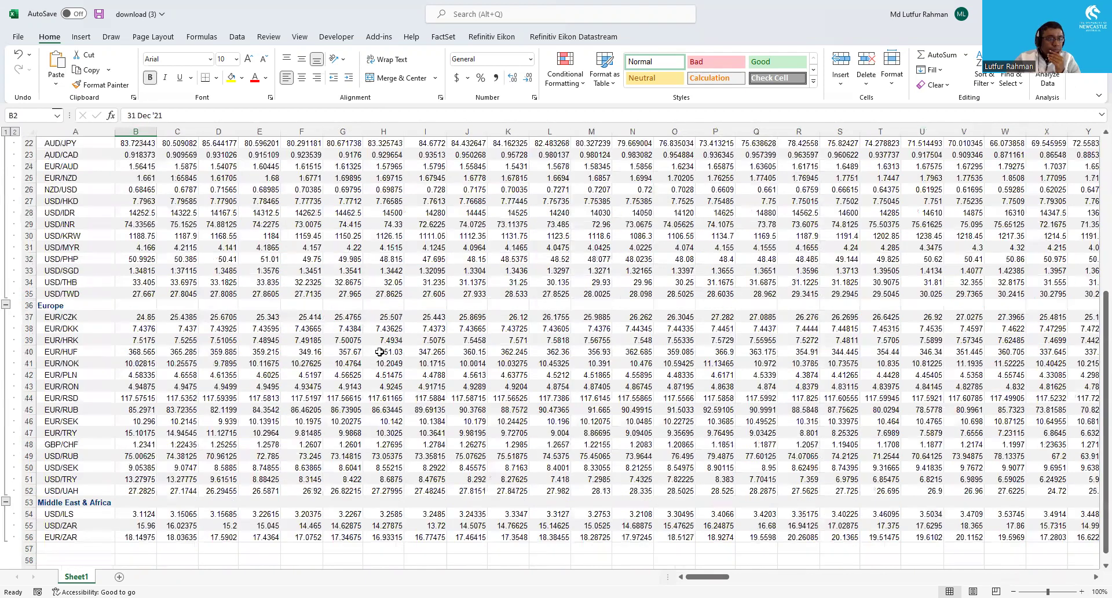
pyautogui.click(27, 305)
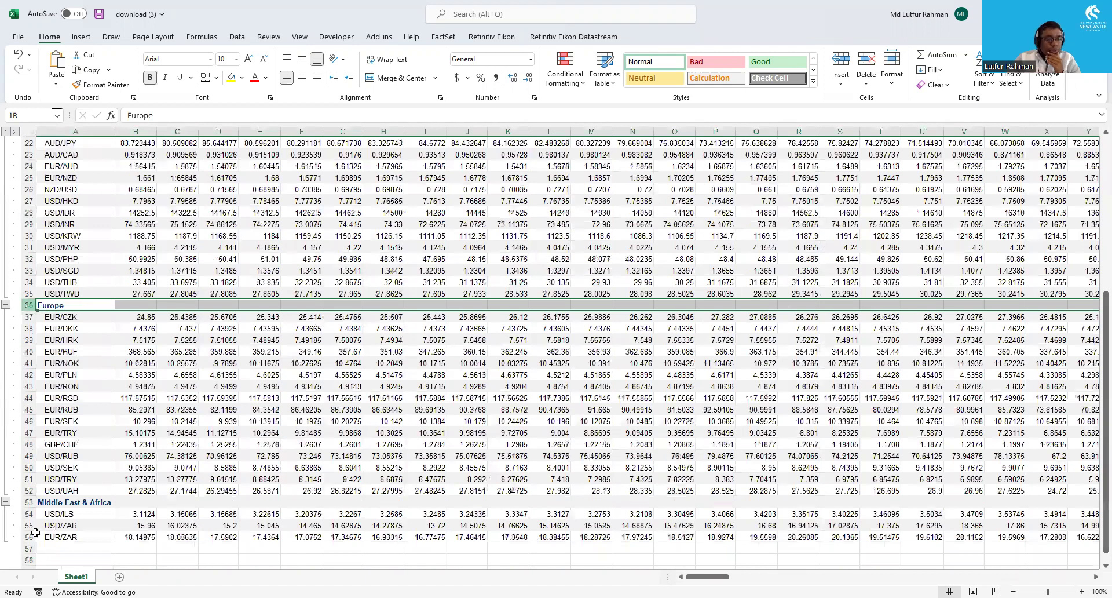
pyautogui.hotkey('ctrl', 'shift', 'Down')
pyautogui.press('Delete')
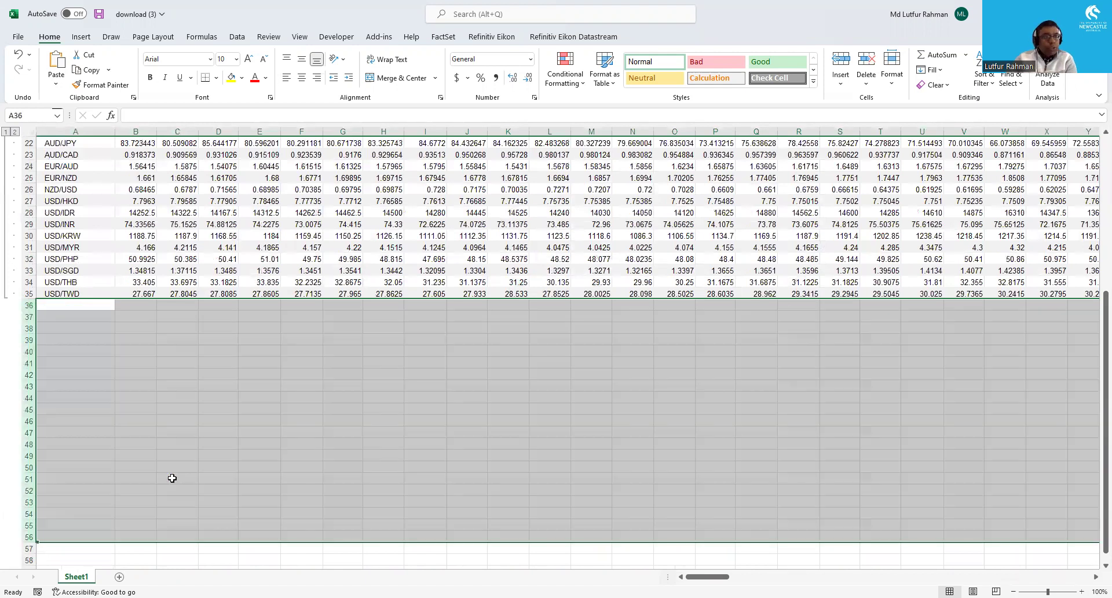
pyautogui.scroll(5, 172, 477)
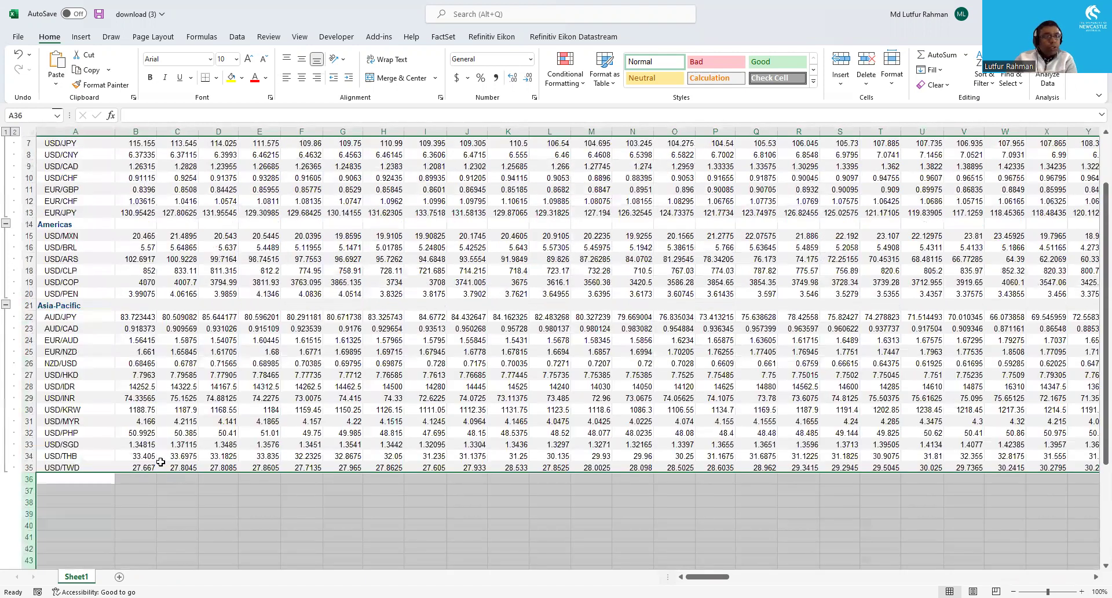
pyautogui.scroll(2, 94, 310)
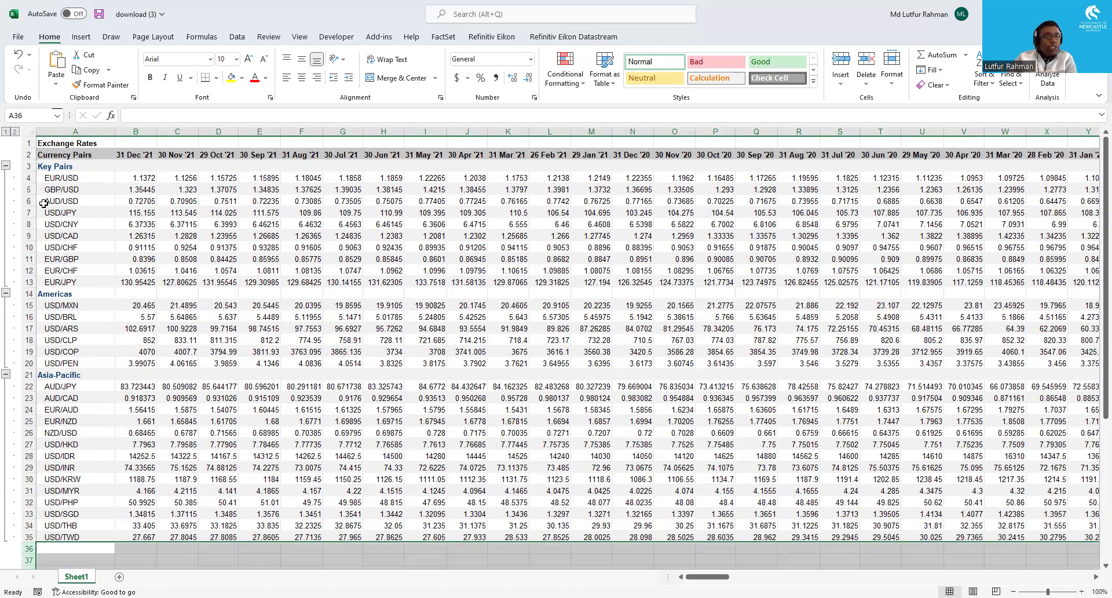
# - Highlight the AUD/USD and USD/CNY rows in yellow
pyautogui.click(27, 200)
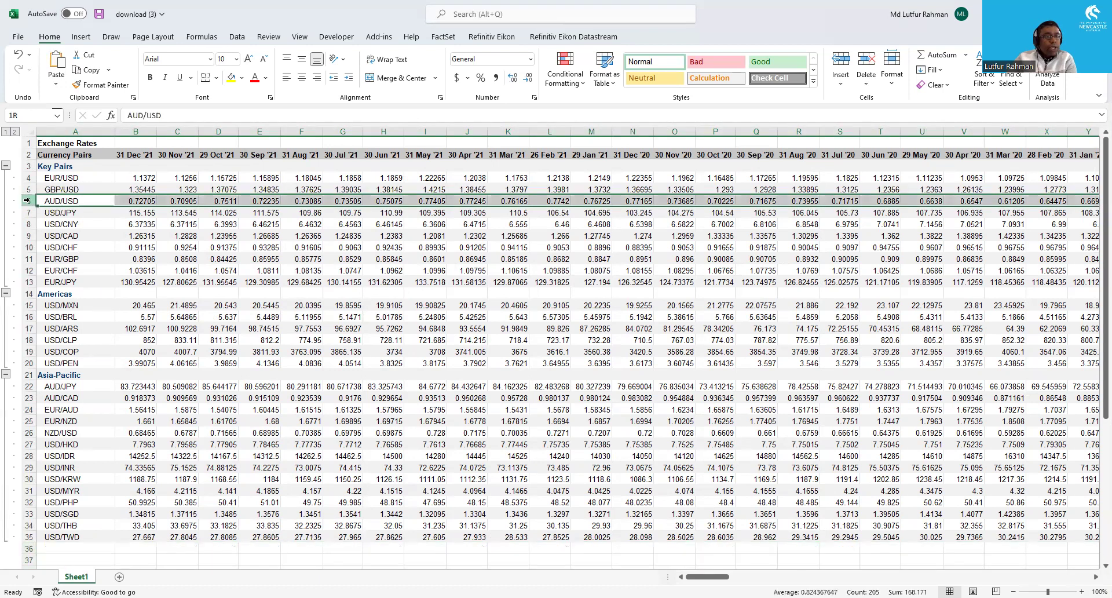
pyautogui.click(231, 77)
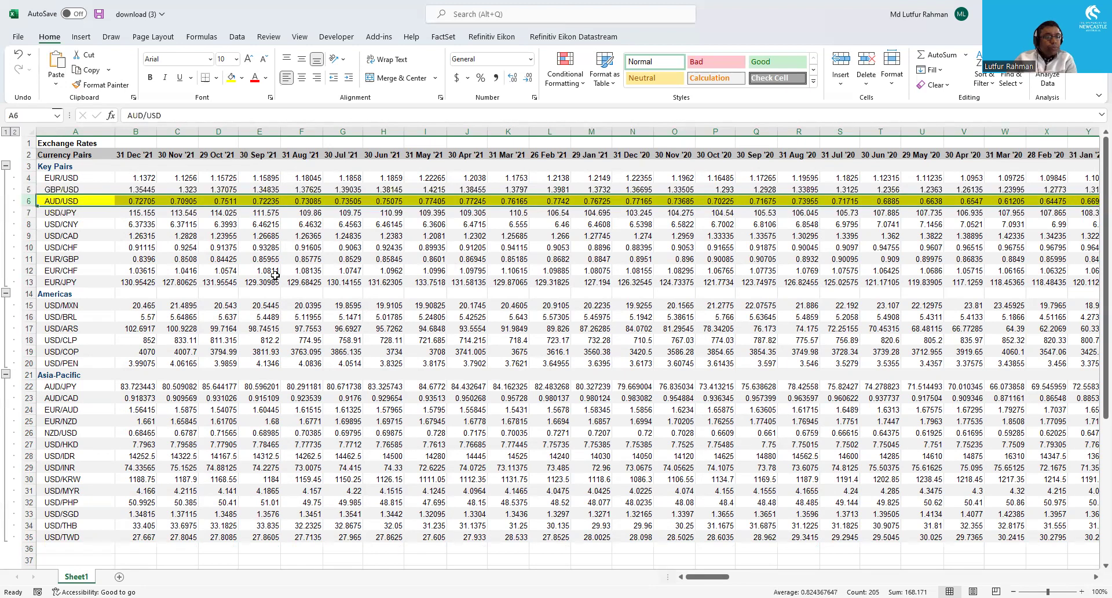
pyautogui.click(27, 224)
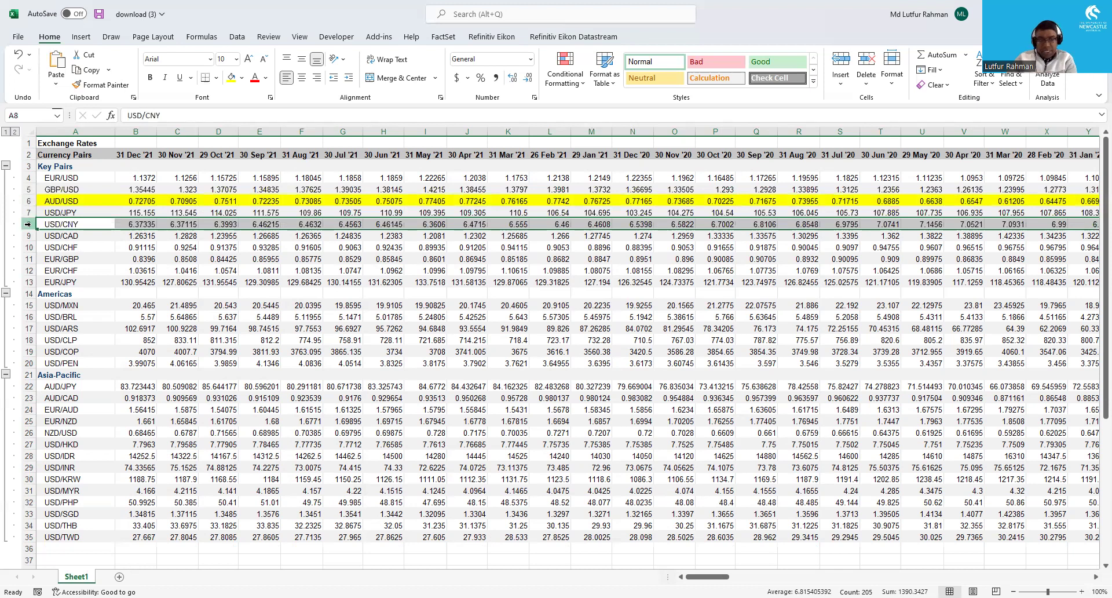
pyautogui.click(230, 77)
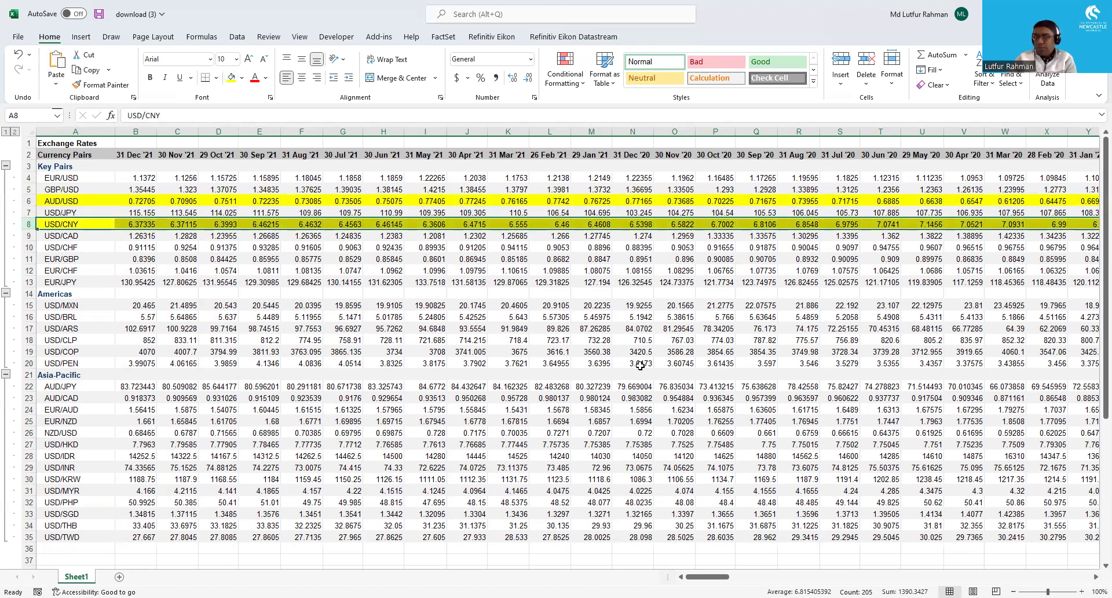
# - Delete the EUR/USD, GBP/USD and USD/JPY rows around the highlighted AUD/USD row
pyautogui.moveTo(27, 178); pyautogui.dragTo(27, 188)
pyautogui.hotkey('ctrl', '-')
pyautogui.click(27, 187)
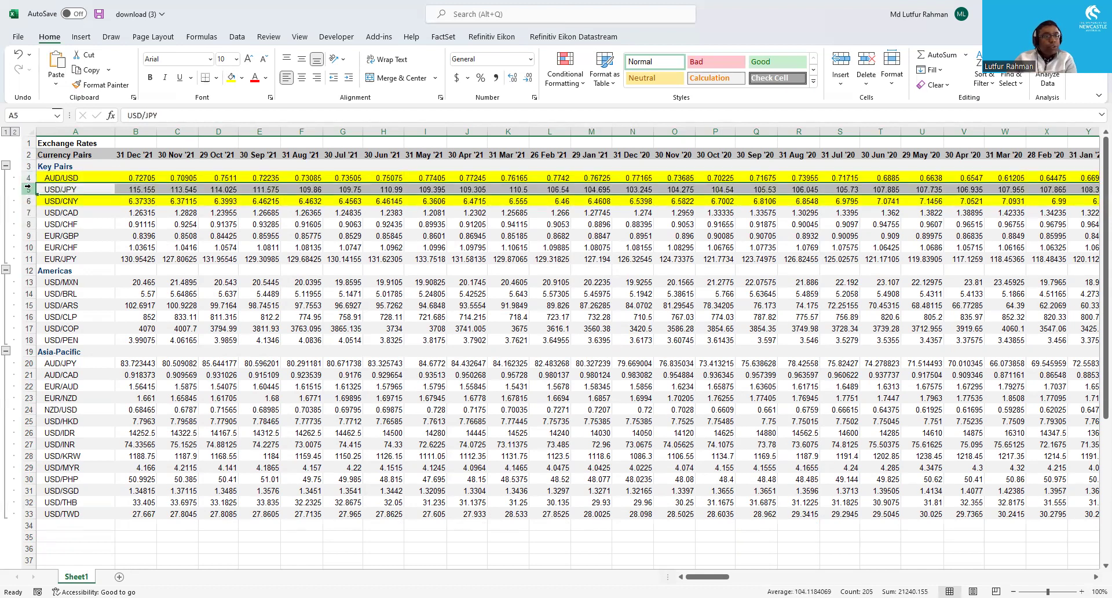
pyautogui.hotkey('ctrl', '-')
# - Delete all rows from USD/CAD down to USD/TWD, along with the Key Pairs heading row
pyautogui.click(30, 201)
pyautogui.moveTo(29, 201); pyautogui.dragTo(29, 213)
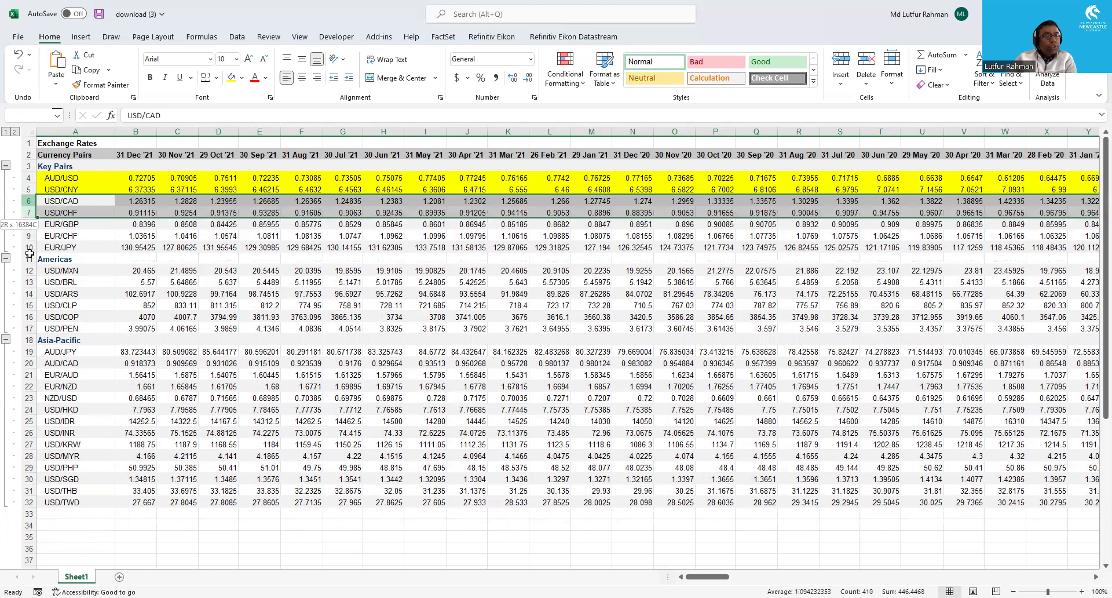
pyautogui.moveTo(30, 253); pyautogui.dragTo(30, 258)
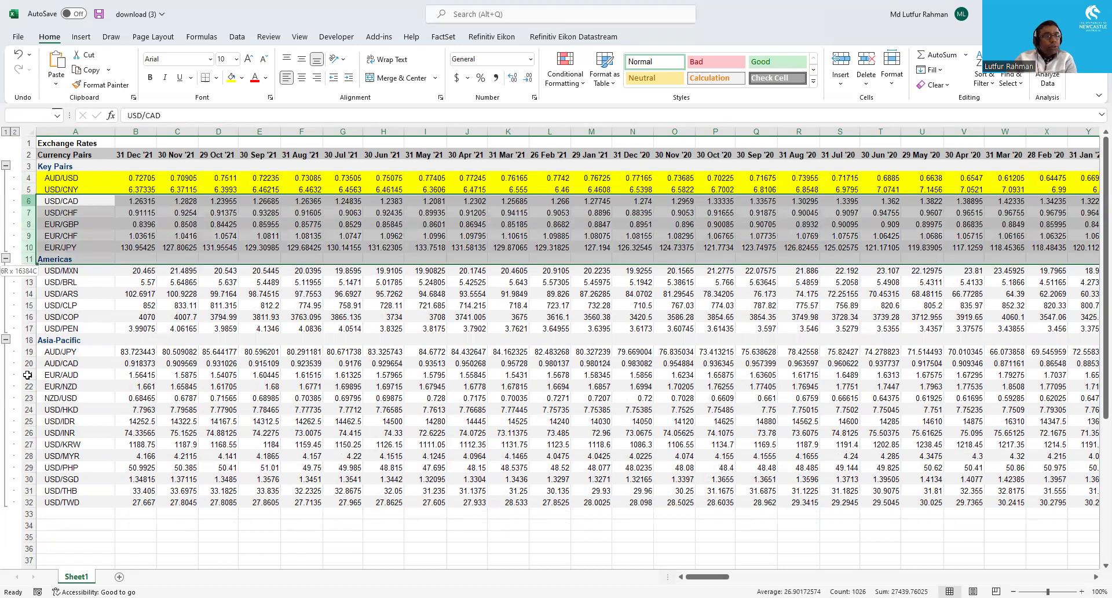
pyautogui.moveTo(32, 499); pyautogui.dragTo(32, 500)
pyautogui.hotkey('ctrl', '-')
pyautogui.click(200, 305)
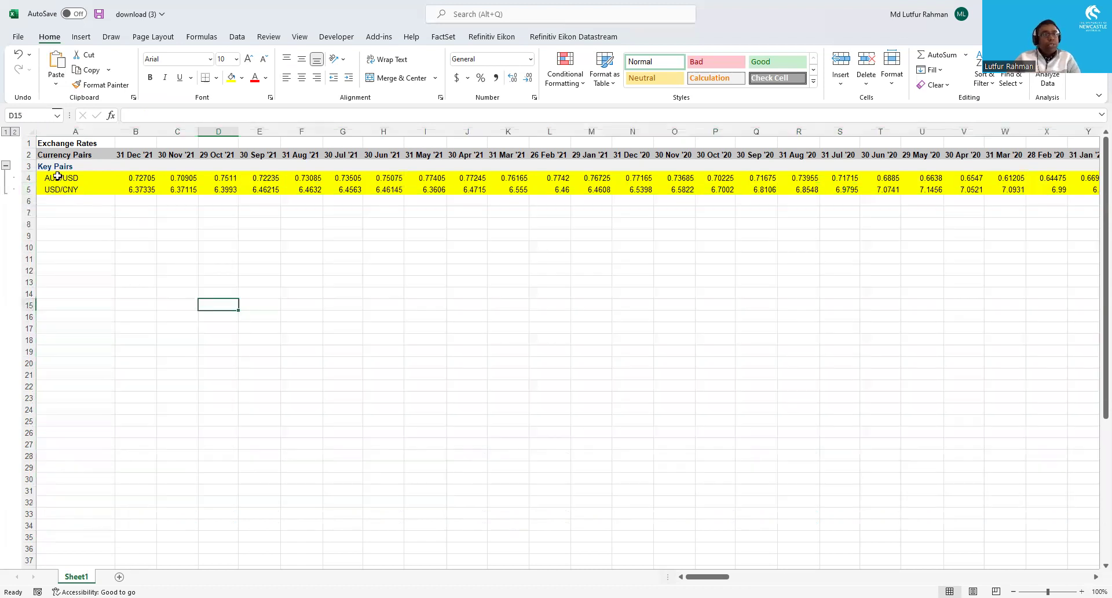
pyautogui.click(23, 166)
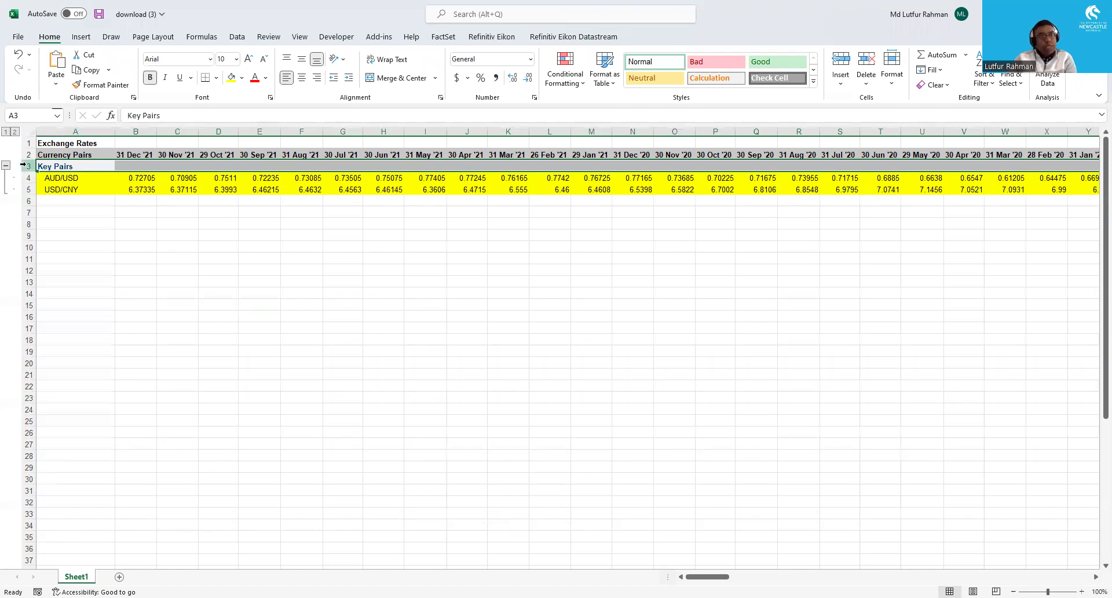
pyautogui.hotkey('ctrl', '-')
# - Copy the date headers with the AUD/USD and USD/CNY rates, A2 to GW4, and paste them transposed at A6
pyautogui.moveTo(52, 155); pyautogui.dragTo(51, 174)
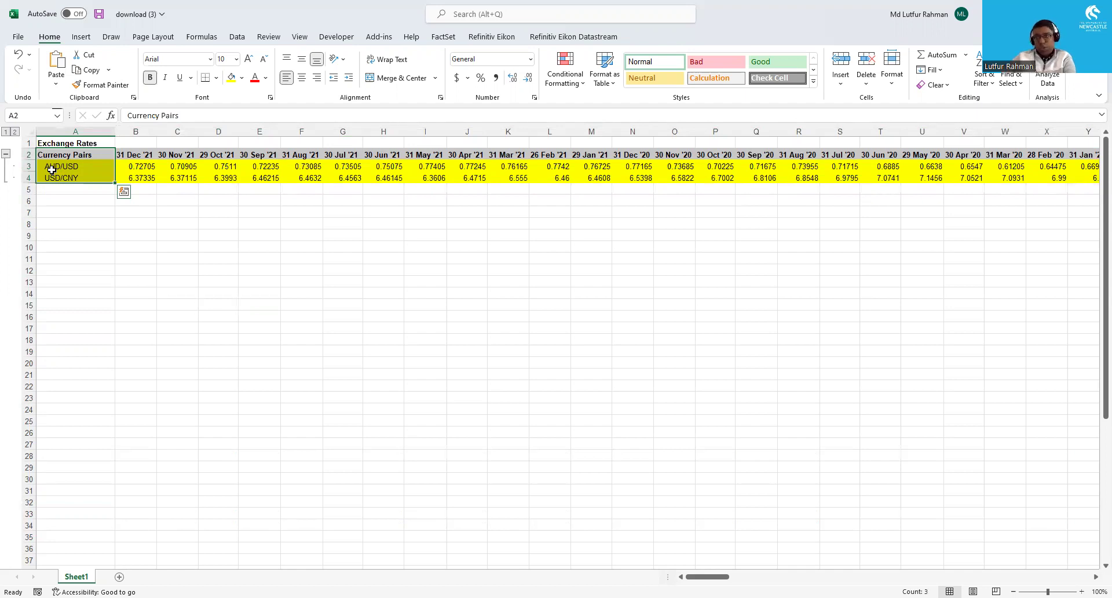
pyautogui.hotkey('ctrl', 'shift', 'Right')
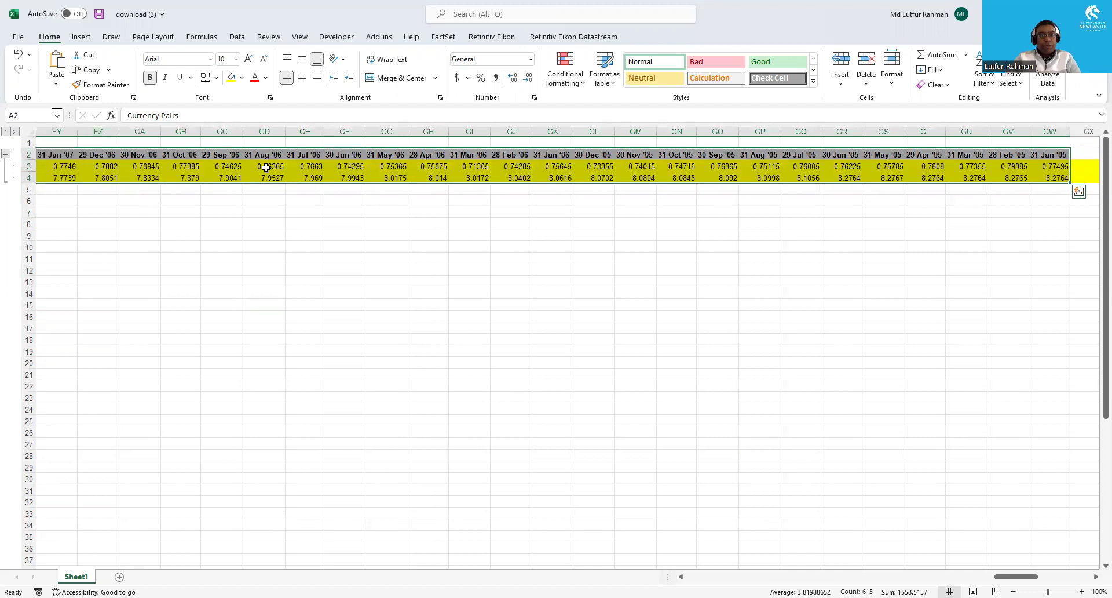
pyautogui.rightClick(266, 168)
pyautogui.click(276, 181)
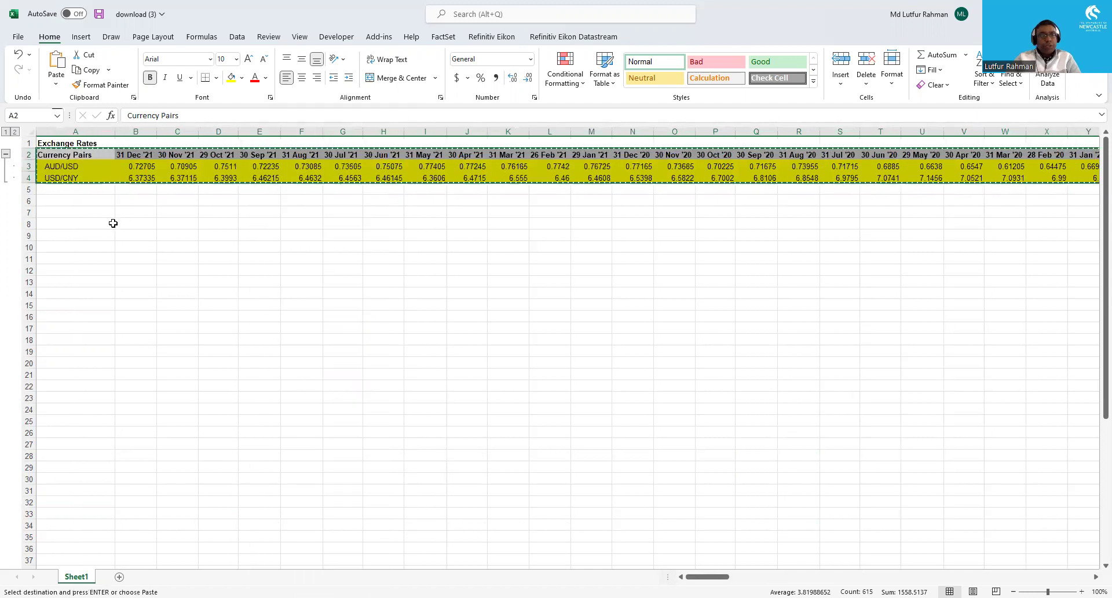
pyautogui.click(83, 201)
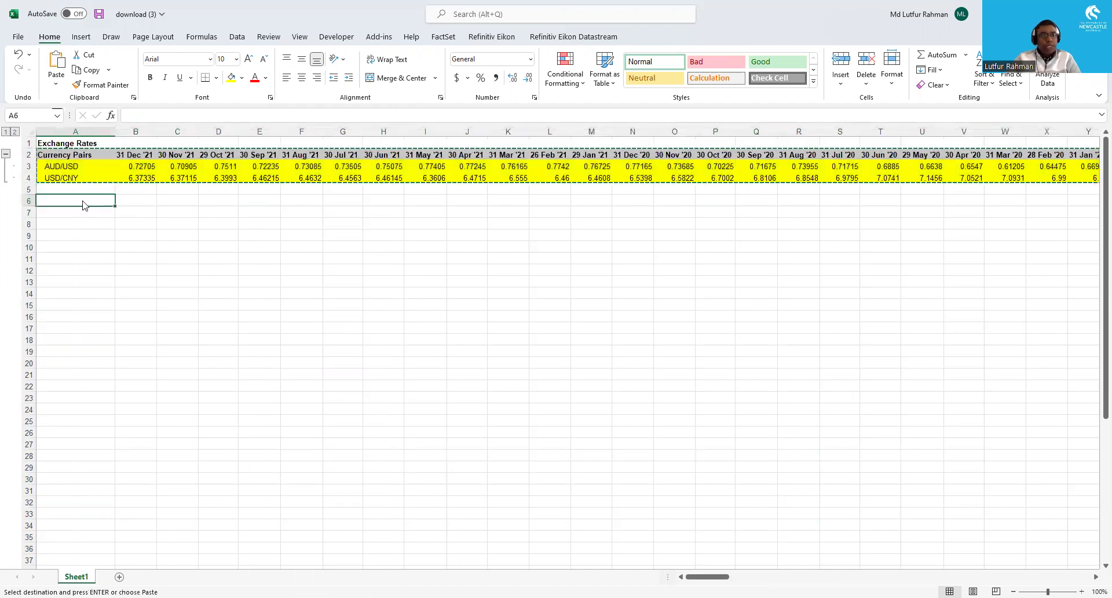
pyautogui.rightClick(82, 201)
pyautogui.click(158, 255)
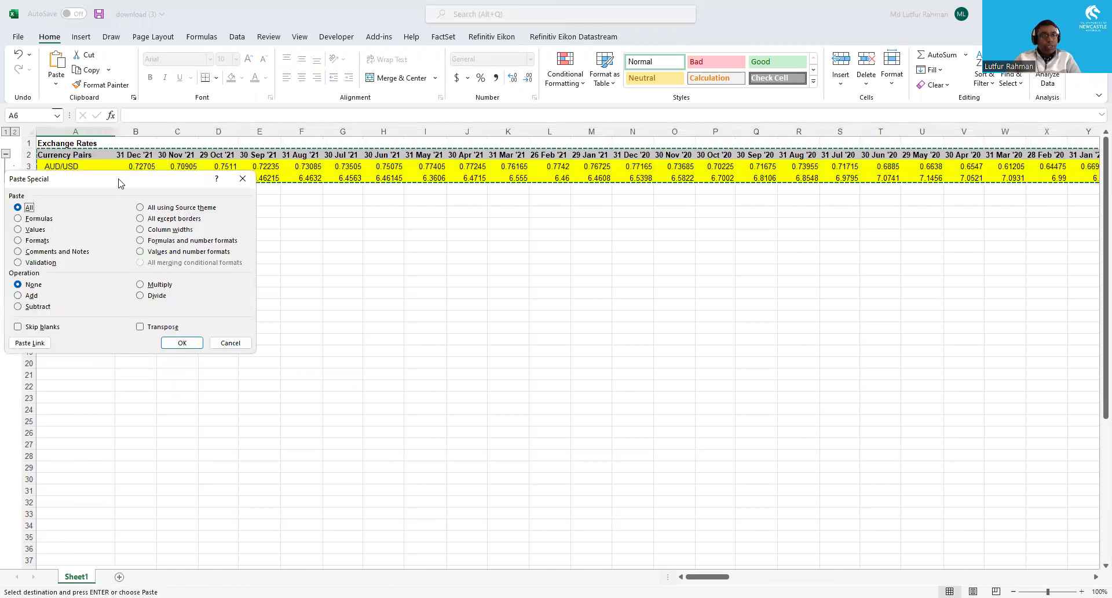
pyautogui.click(318, 348)
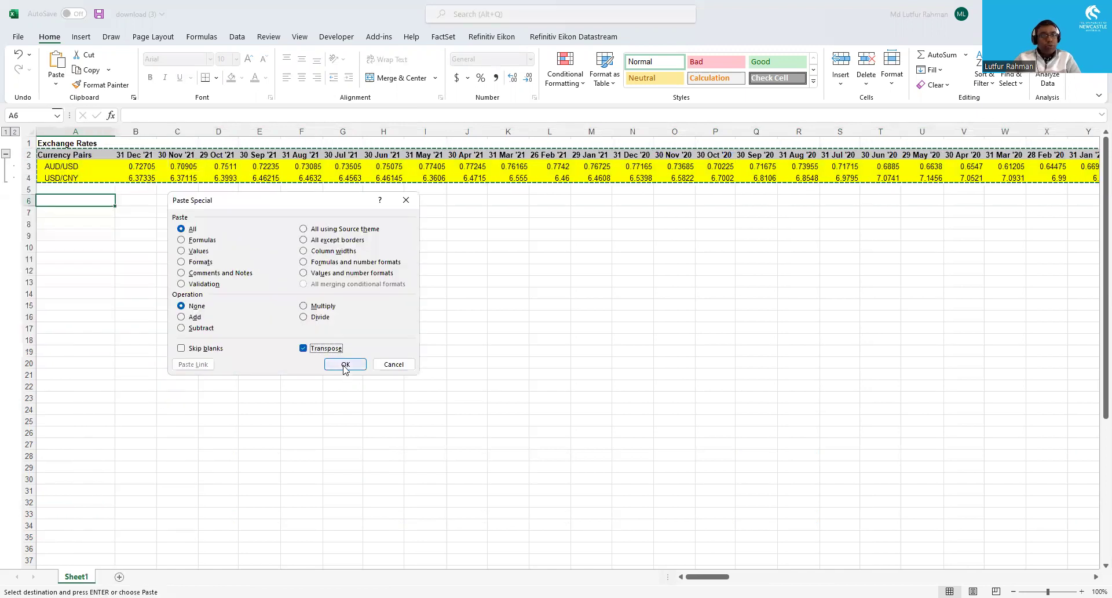
pyautogui.click(345, 364)
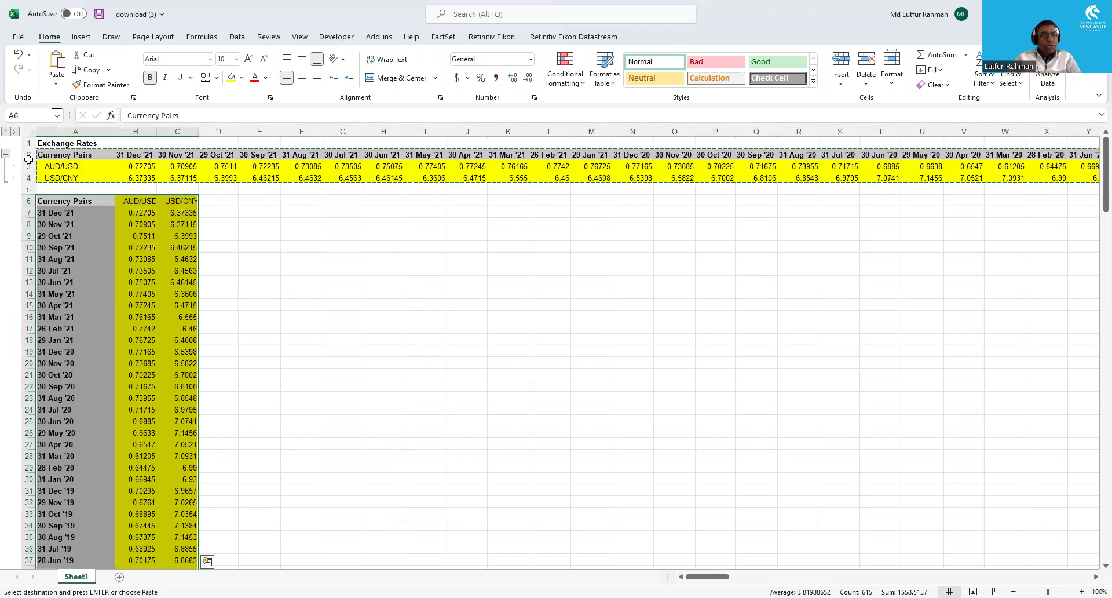
# - Delete rows 1 to 4 holding the original horizontal exchange rate table above the transposed copy
pyautogui.click(28, 143)
pyautogui.moveTo(29, 173); pyautogui.dragTo(73, 495)
pyautogui.hotkey('ctrl', '-')
pyautogui.click(90, 183)
pyautogui.moveTo(115, 155); pyautogui.dragTo(140, 483)
pyautogui.click(149, 256)
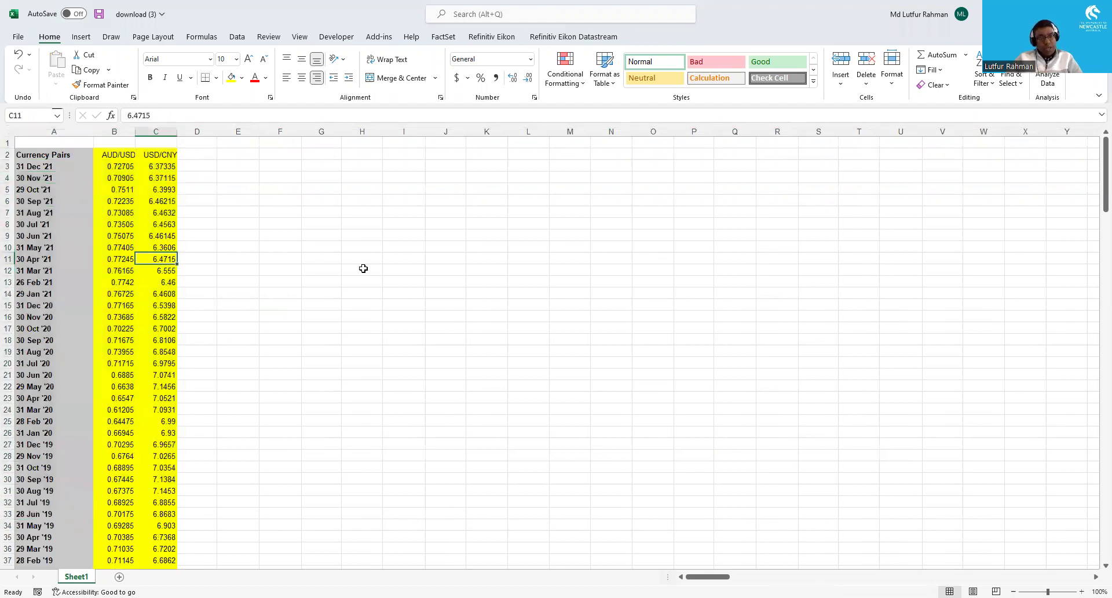